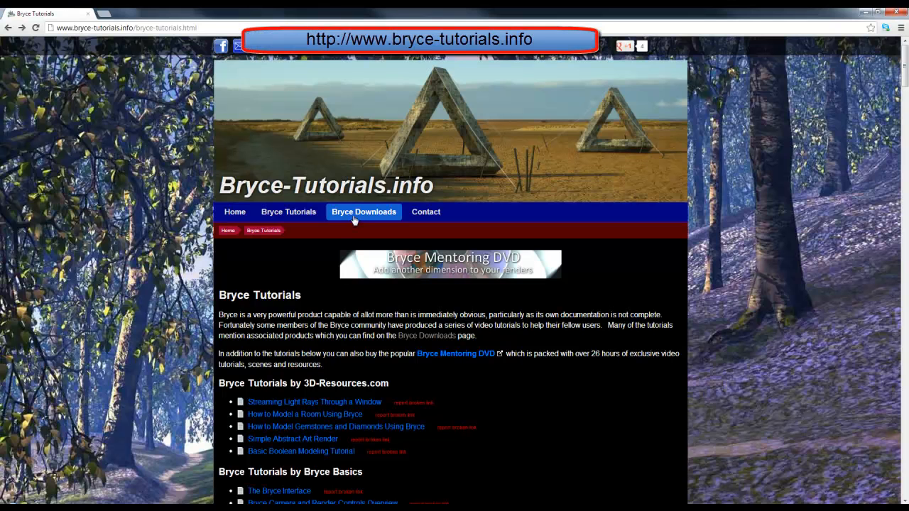
# Browse the Bryce Downloads page and open the Bryce 7 Scene to HDRI Backdrop Converter product by David Brinnen
pyautogui.click(353, 217)
pyautogui.scroll(-5, 352, 277)
pyautogui.scroll(-10, 351, 274)
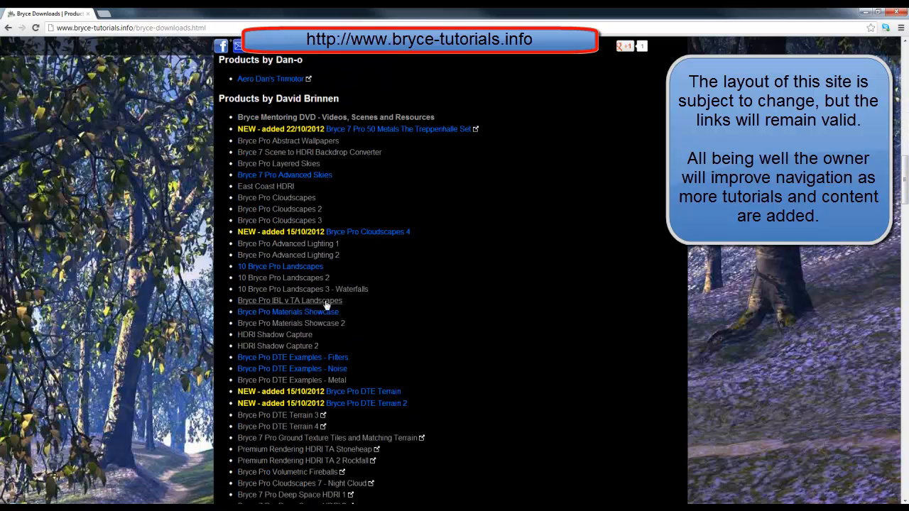
pyautogui.click(323, 152)
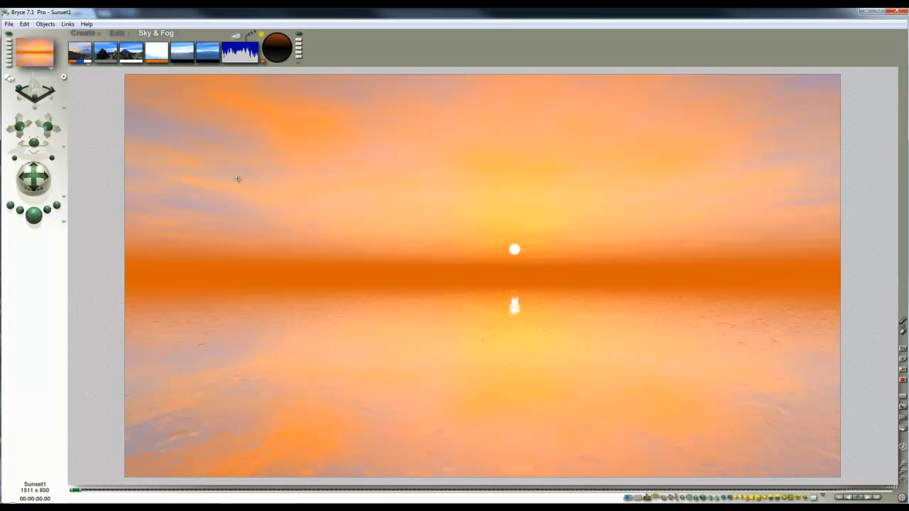
# Select Sphere 1, which marks the sun in the Sunset1 scene, and save it to the Big category of the object presets
pyautogui.press('Escape')
pyautogui.rightClick(514, 250)
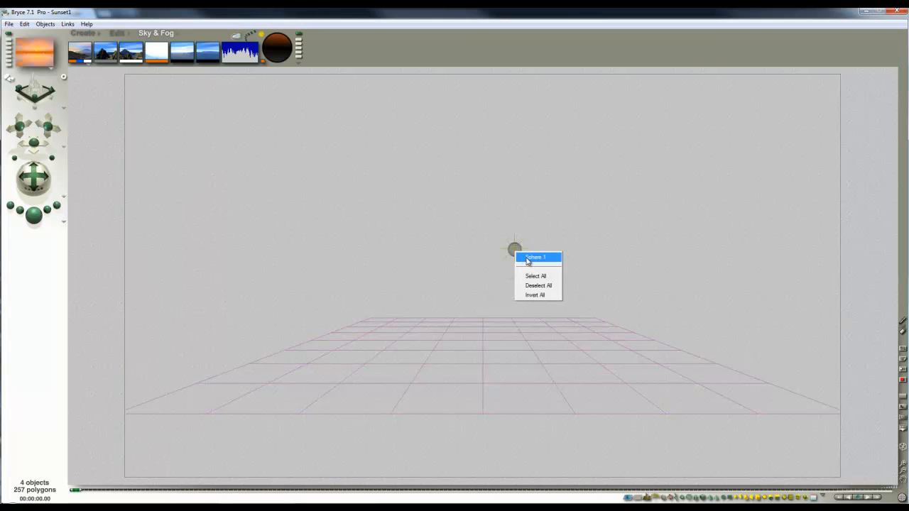
pyautogui.click(527, 258)
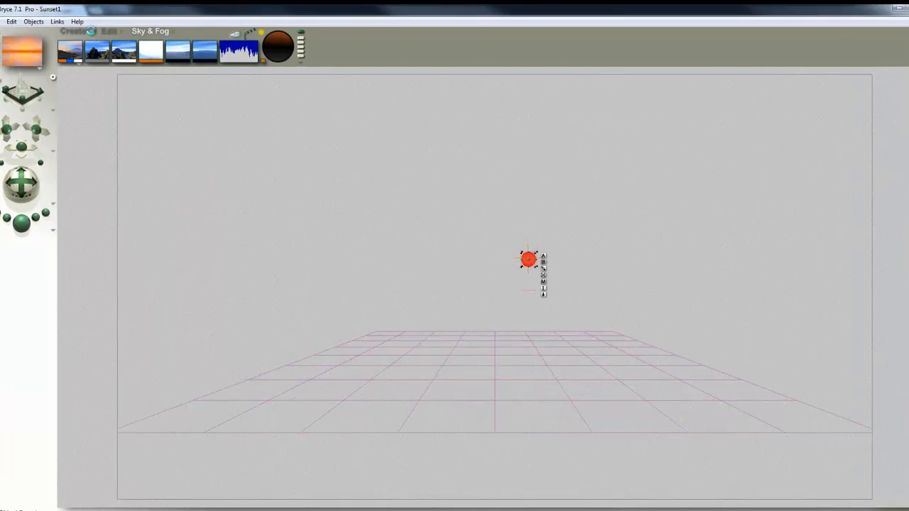
pyautogui.click(100, 33)
pyautogui.click(326, 362)
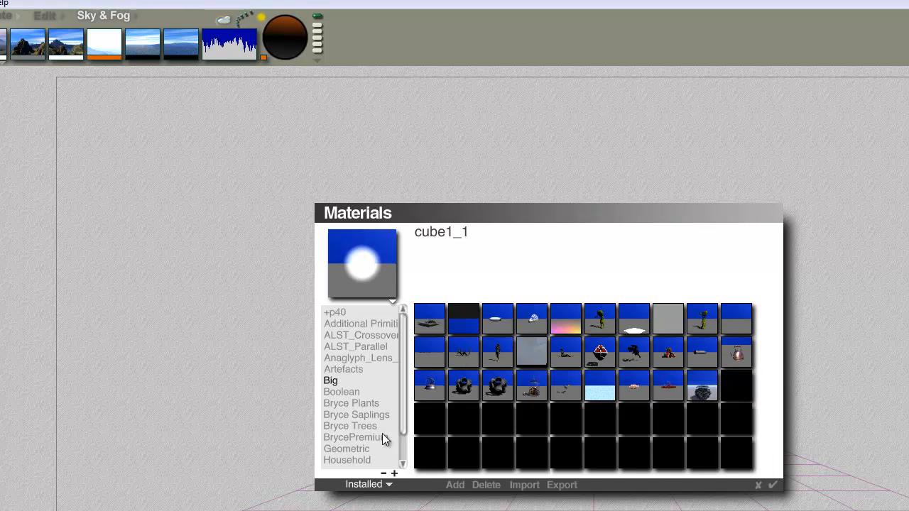
pyautogui.click(458, 485)
pyautogui.click(658, 402)
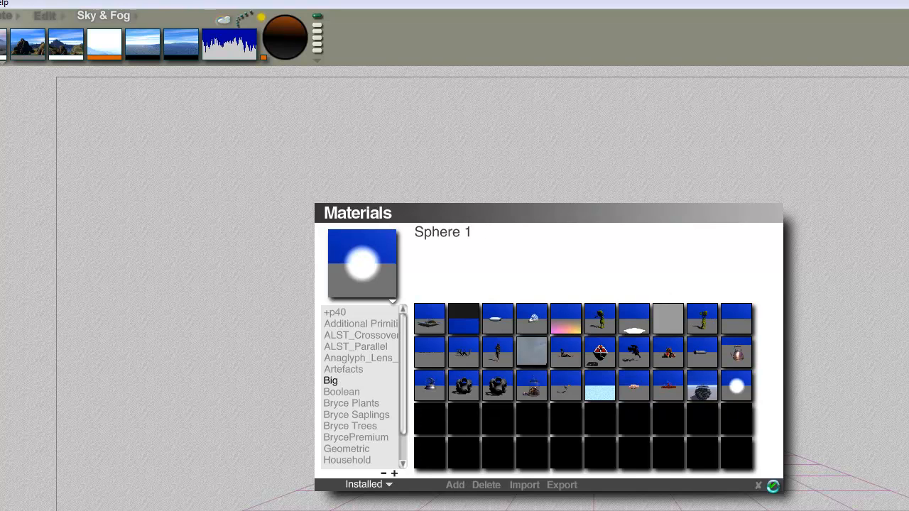
pyautogui.click(773, 485)
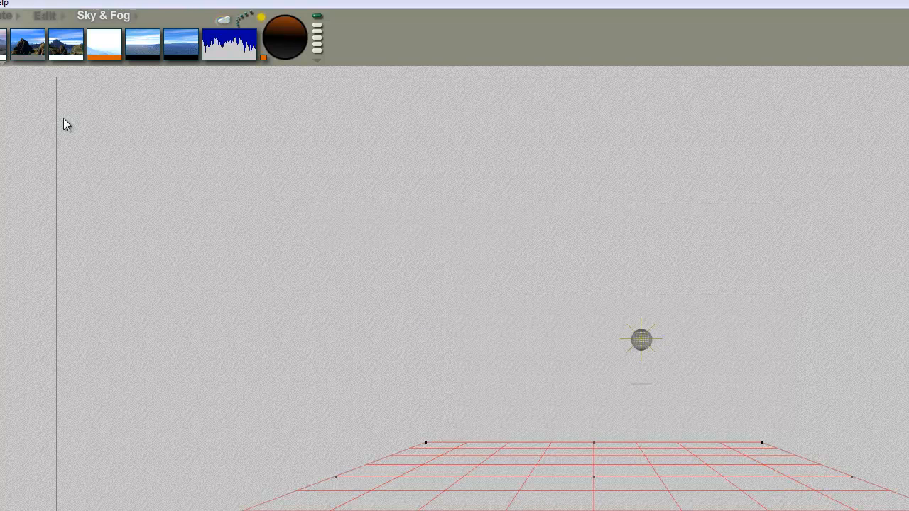
# Save the current sunset sky as a preset in the Temp sky saves category of the Sky & Fog library
pyautogui.click(136, 17)
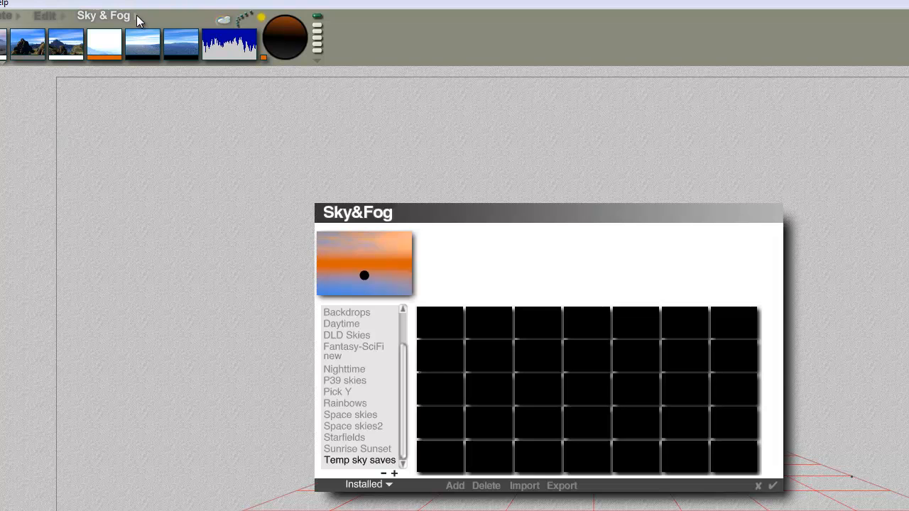
pyautogui.click(455, 486)
pyautogui.click(658, 402)
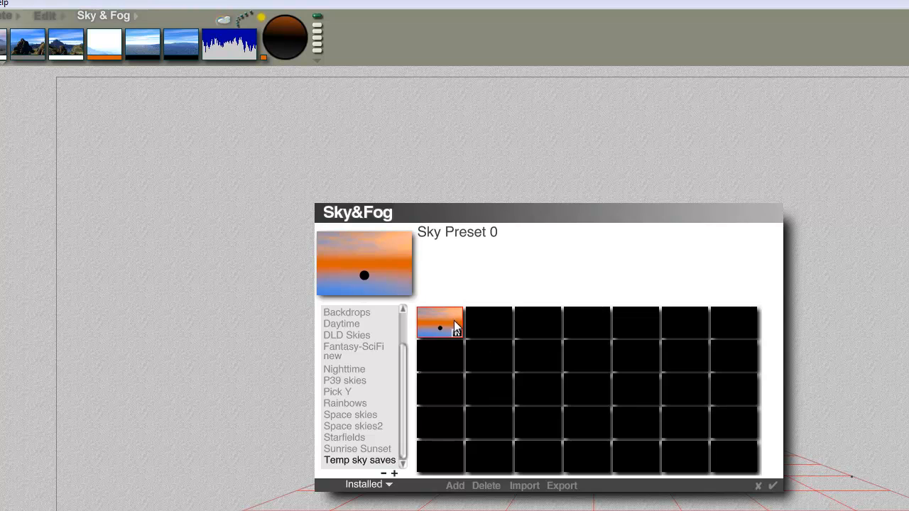
pyautogui.click(772, 487)
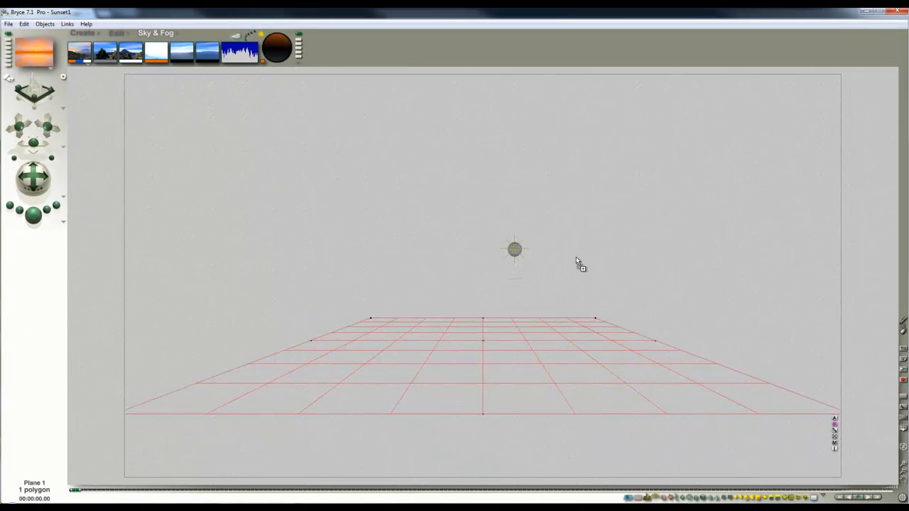
# Open the Hybrid_Scene_Converter_960 scene, load the sunset preset from Temp sky saves, and render the scene
pyautogui.click(419, 262)
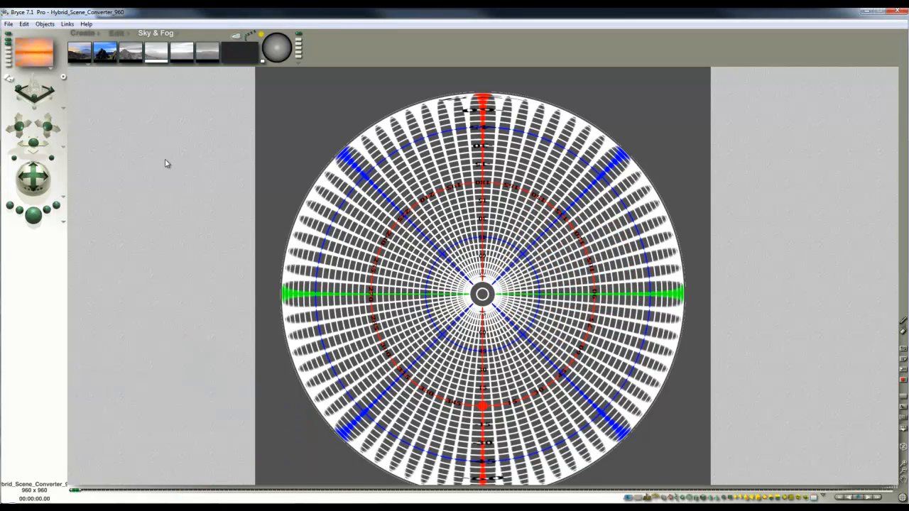
pyautogui.click(176, 34)
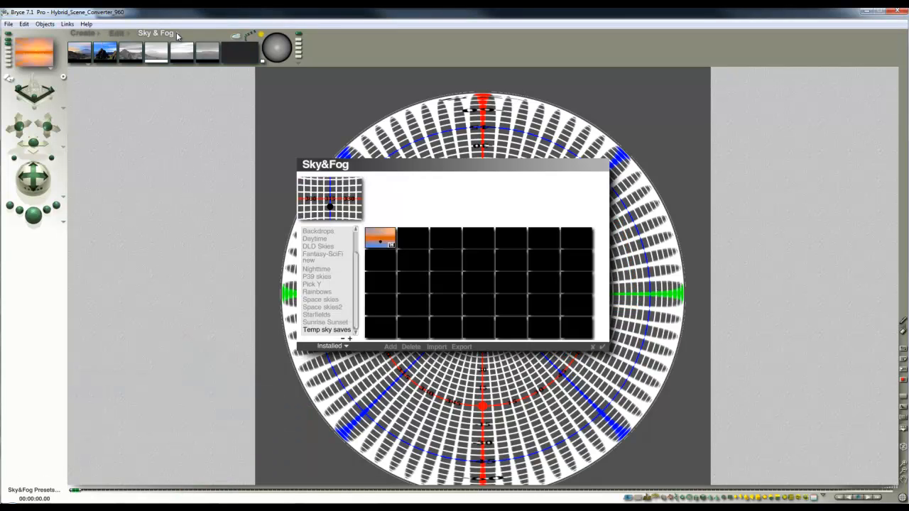
pyautogui.click(601, 348)
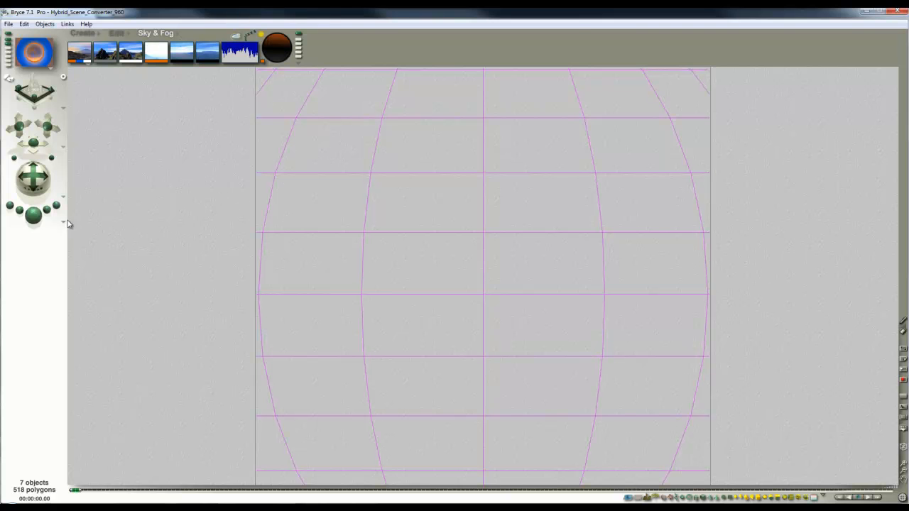
pyautogui.click(33, 214)
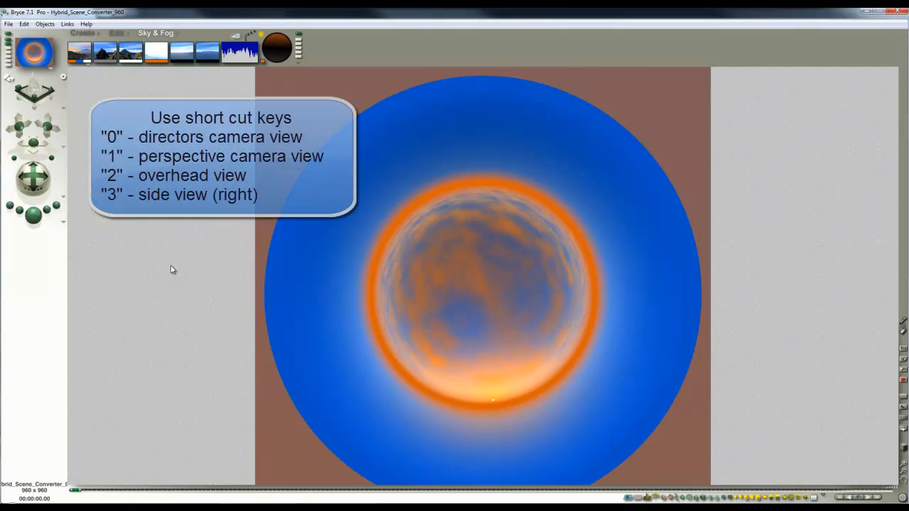
# Adjust an alternate camera view to face the horizon and the setting sun, and render it
pyautogui.press('3')
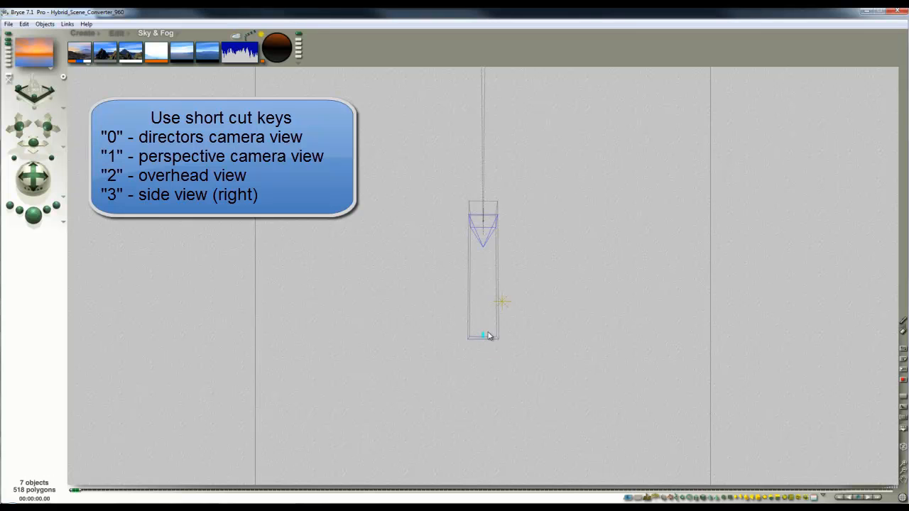
pyautogui.moveTo(33, 143)
pyautogui.mouseDown()
pyautogui.moveTo(48, 127)
pyautogui.moveTo(41, 140)
pyautogui.mouseUp()
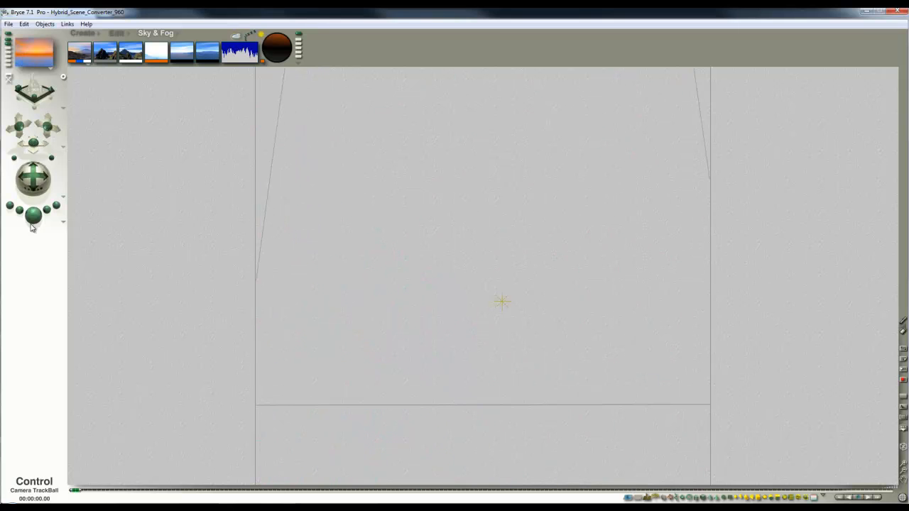
pyautogui.click(36, 214)
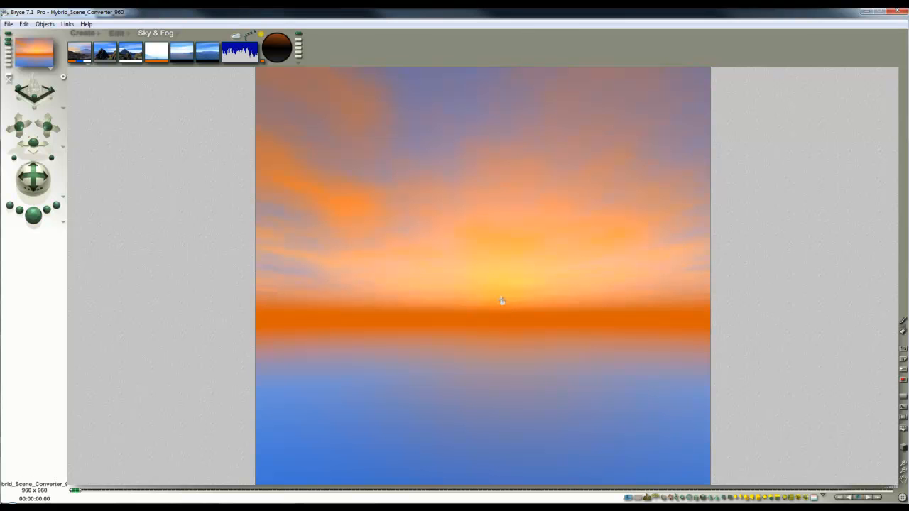
# Load the saved Sphere 1 from the Big category of the object presets into the converter scene
pyautogui.click(98, 33)
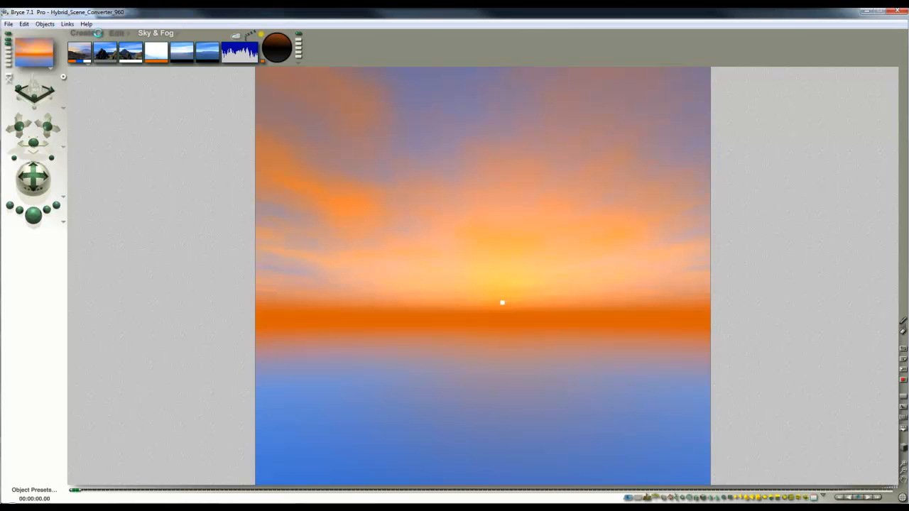
pyautogui.click(573, 281)
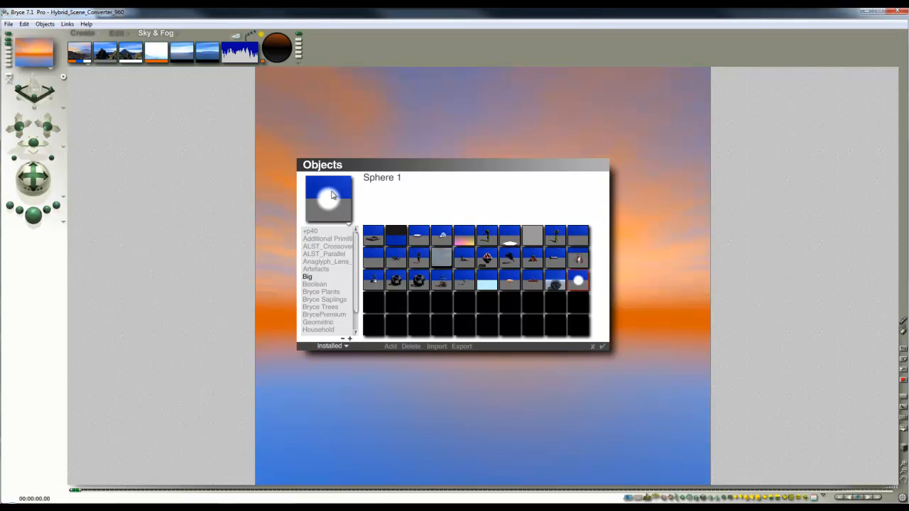
pyautogui.click(602, 347)
# Move the imported sphere away from the scene's centre in the overhead view until it lies in the sun's direction
pyautogui.press('2')
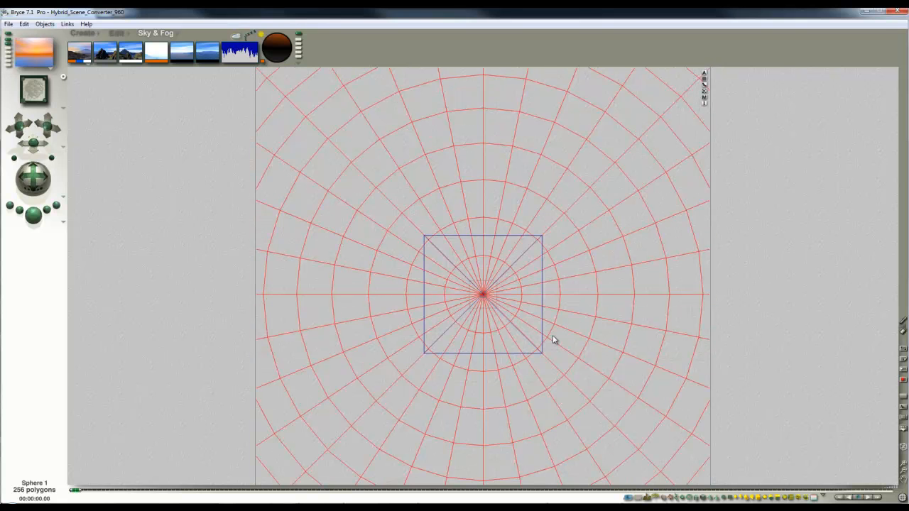
pyautogui.click(903, 474)
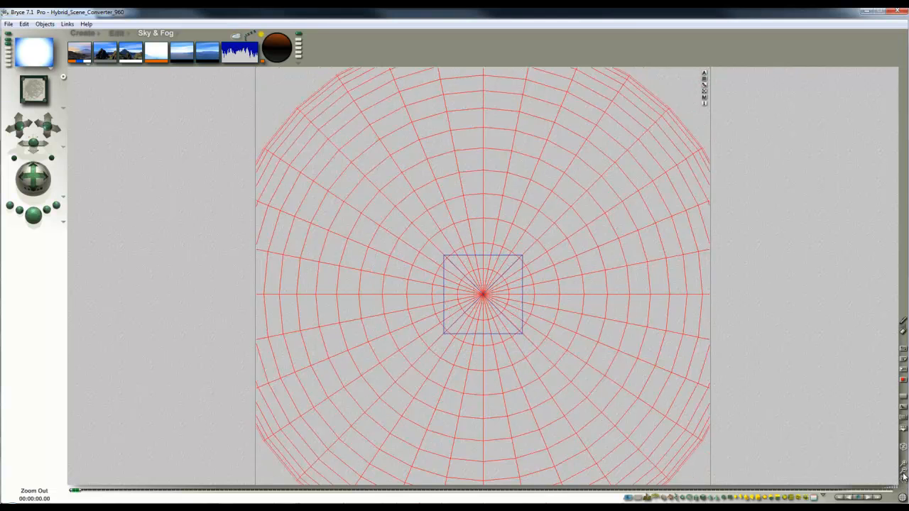
pyautogui.click(903, 474)
pyautogui.moveTo(491, 316); pyautogui.dragTo(514, 11)
pyautogui.press('1')
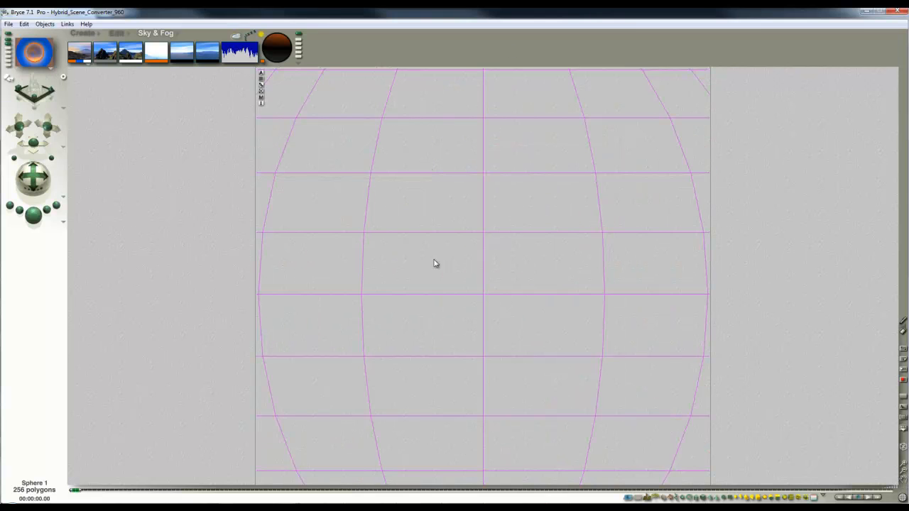
pyautogui.press('2')
pyautogui.press('3')
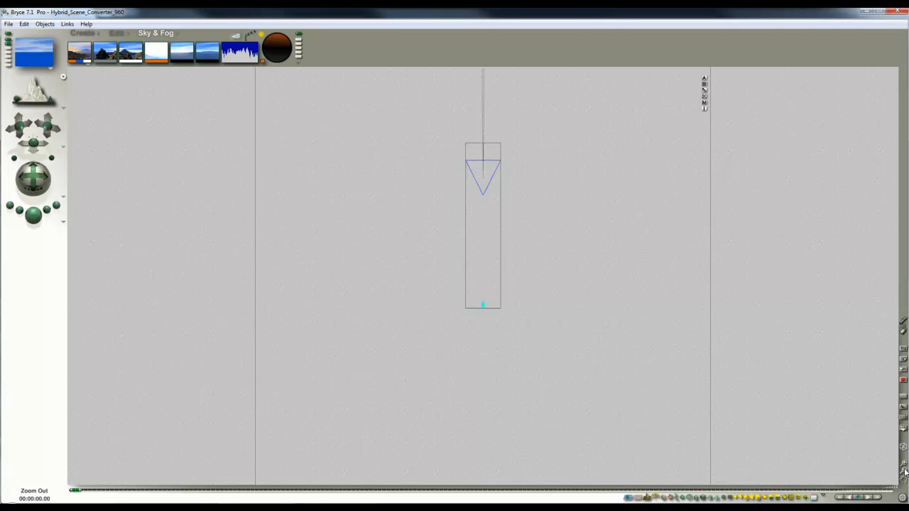
pyautogui.press('1')
pyautogui.moveTo(499, 316); pyautogui.dragTo(504, 311)
pyautogui.press('2')
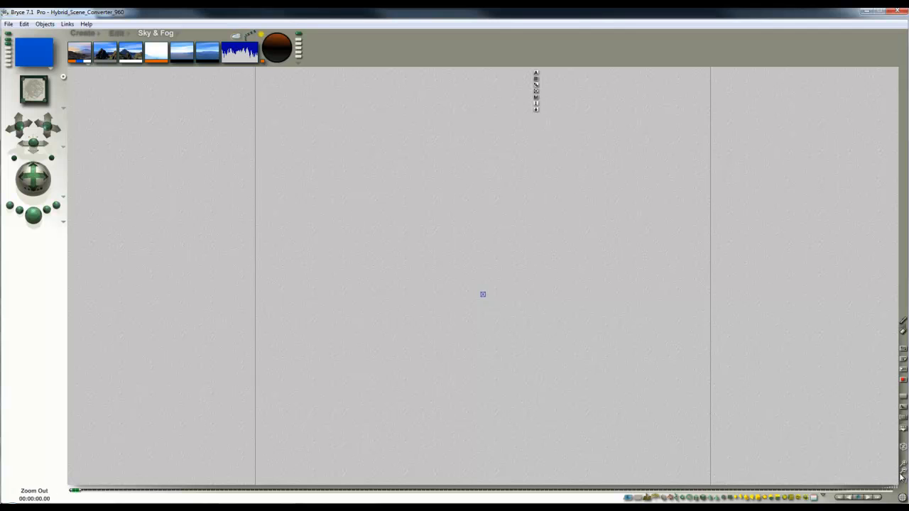
pyautogui.press('1')
pyautogui.moveTo(490, 301); pyautogui.dragTo(495, 240)
pyautogui.press('1')
pyautogui.press('1')
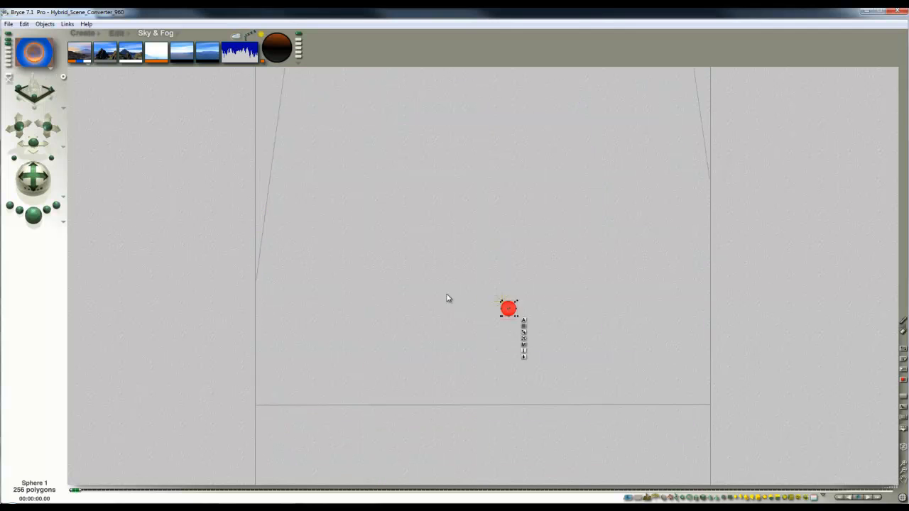
# Align the sphere exactly over the sun marker in the camera view and render the result
pyautogui.moveTo(512, 319); pyautogui.dragTo(506, 313)
pyautogui.click(34, 214)
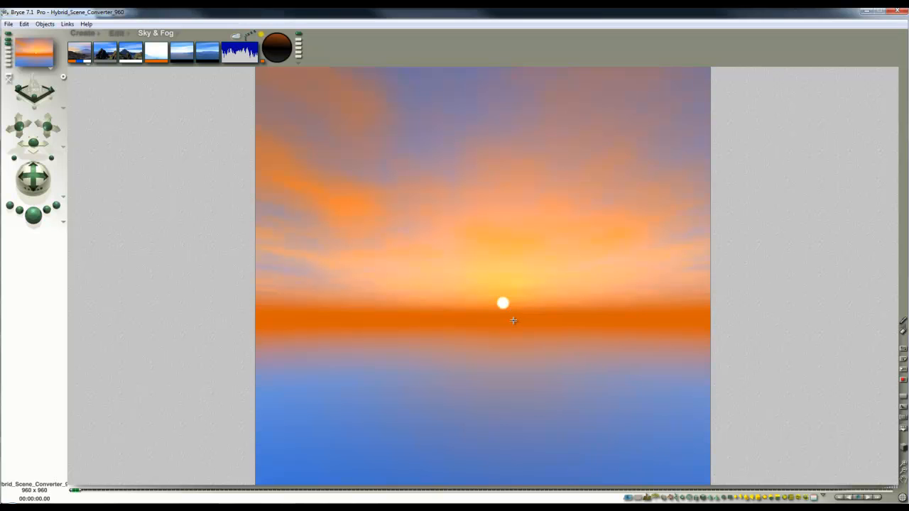
pyautogui.press('Escape')
pyautogui.press('Escape')
# Turn off the sky's cloud layers and render the sunset without clouds
pyautogui.click(501, 303)
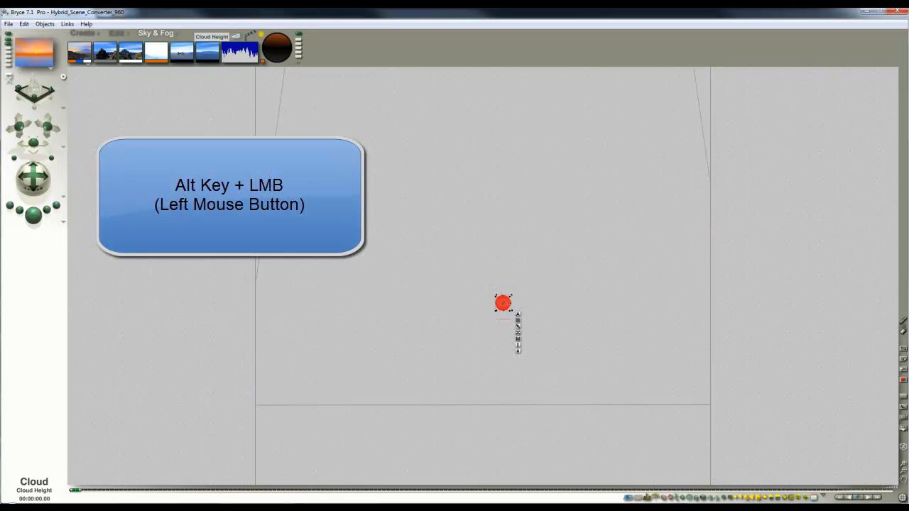
pyautogui.click(37, 216)
# Copy and paste the sun sphere in place, enlarge the copy until it surrounds the original, and render
pyautogui.click(503, 303)
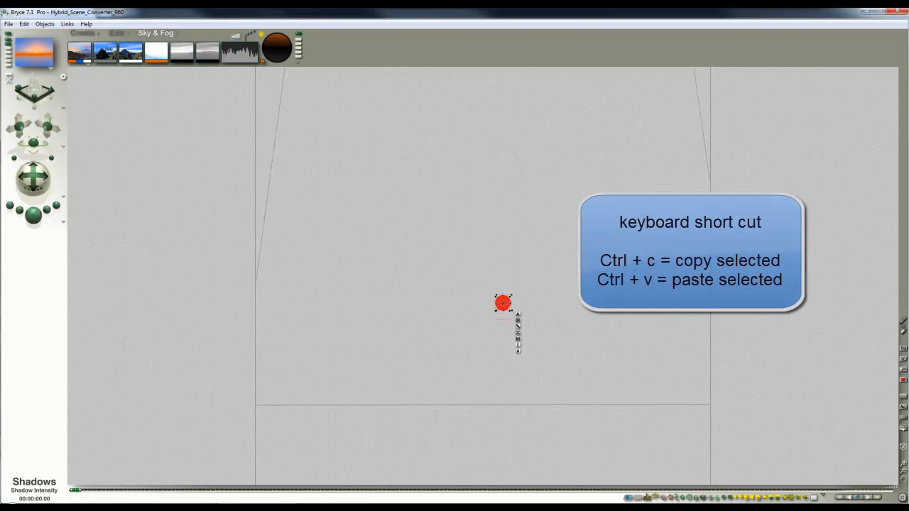
pyautogui.click(116, 33)
pyautogui.moveTo(118, 56); pyautogui.dragTo(181, 57)
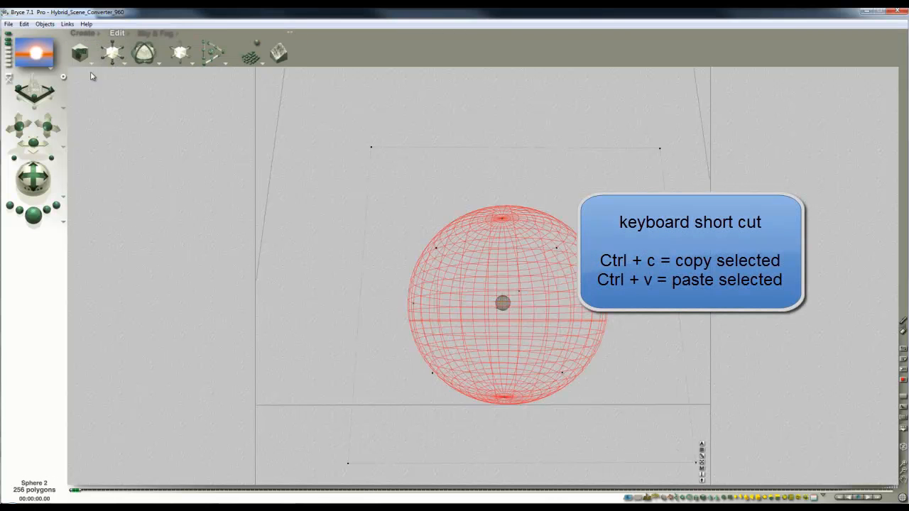
pyautogui.click(33, 215)
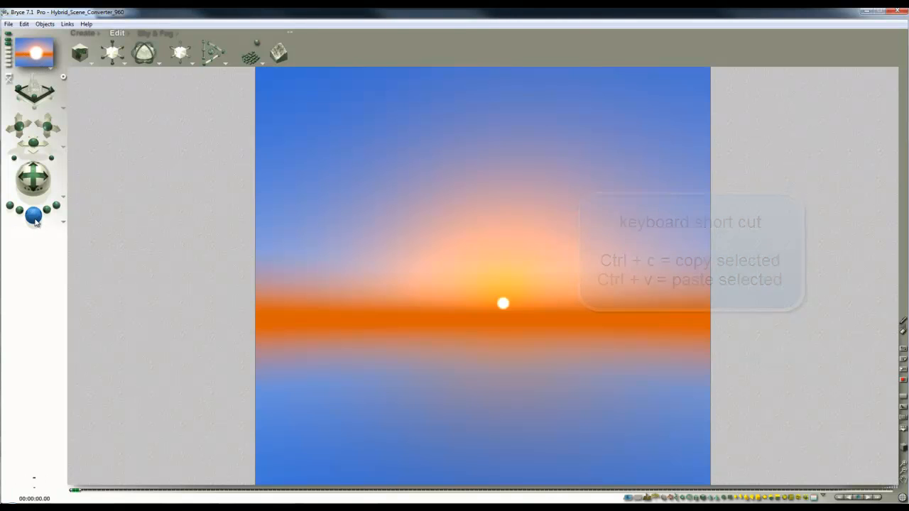
# Set the large sphere's diffuse and ambient material colours to orange and render the scene
pyautogui.click(504, 303)
pyautogui.click(702, 468)
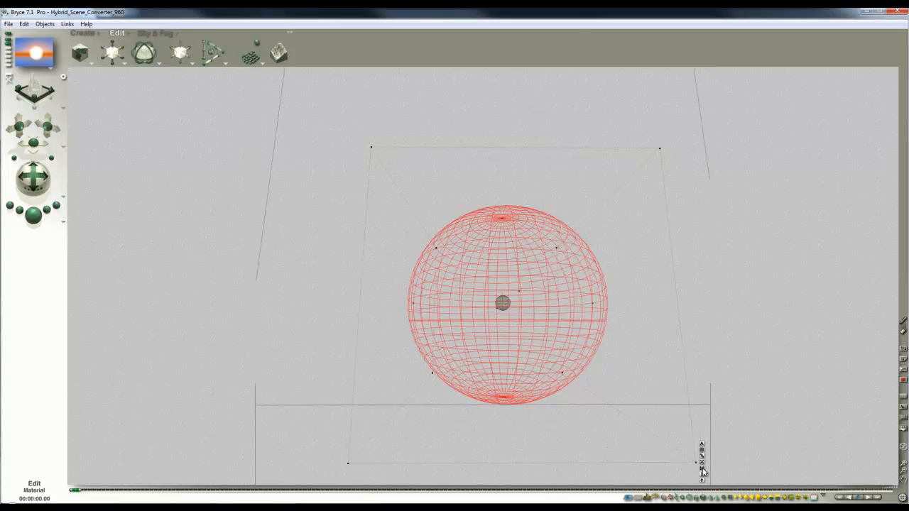
pyautogui.click(442, 135)
pyautogui.moveTo(442, 135); pyautogui.dragTo(569, 149)
pyautogui.moveTo(440, 152); pyautogui.dragTo(440, 135)
pyautogui.click(739, 478)
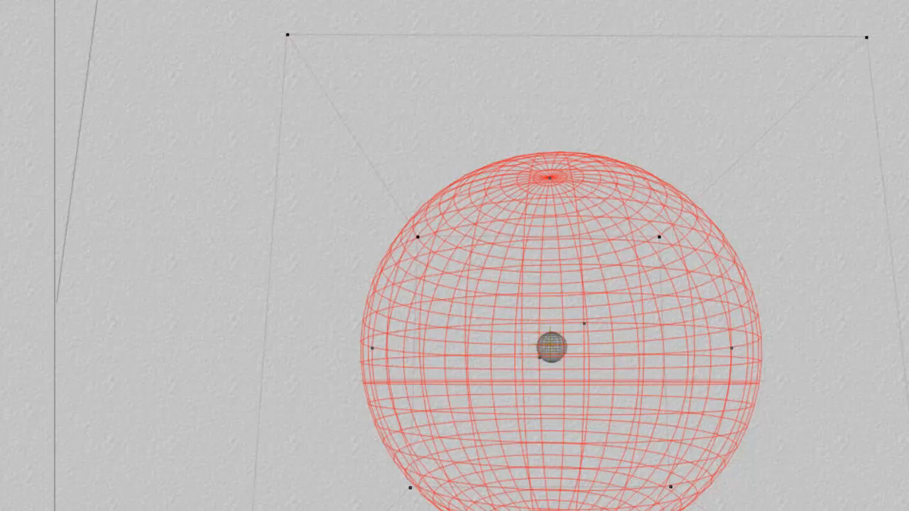
pyautogui.hotkey('ctrl', 'r')
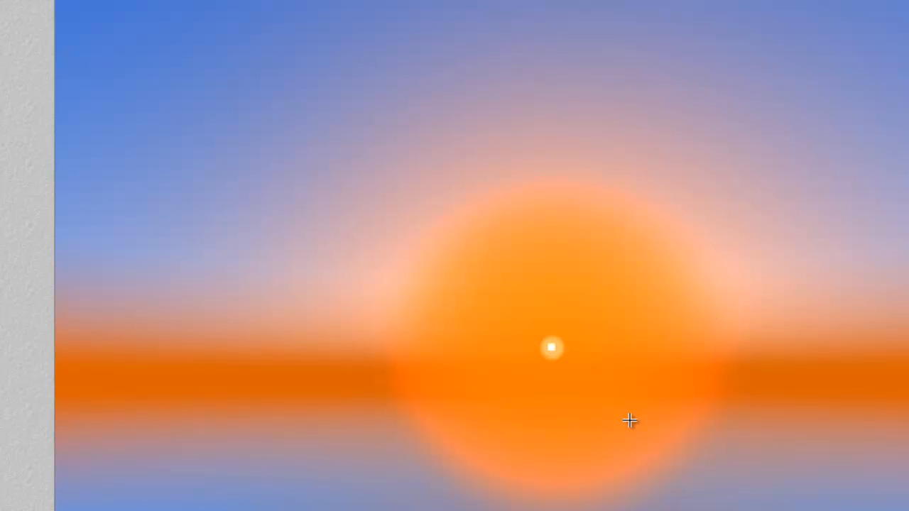
# Set the base density of the large sphere's volume material to 30.5
pyautogui.press('Escape')
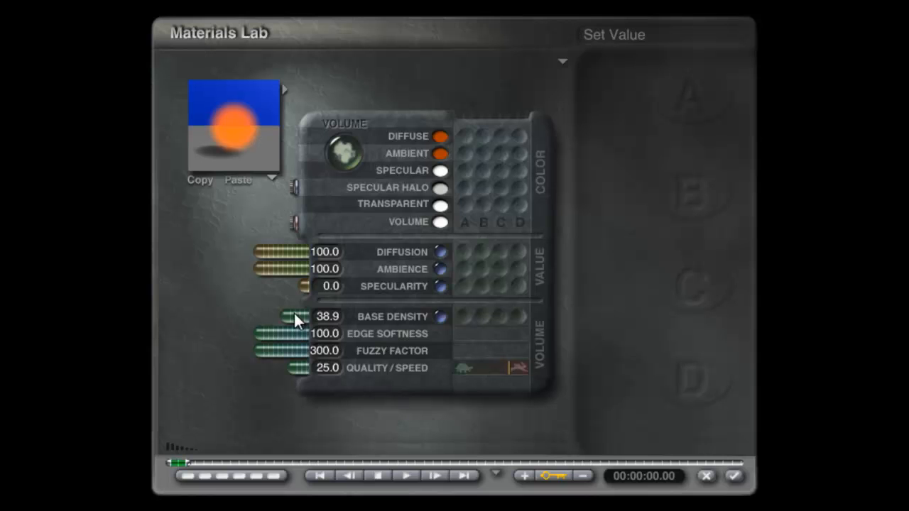
pyautogui.moveTo(289, 314); pyautogui.dragTo(291, 316)
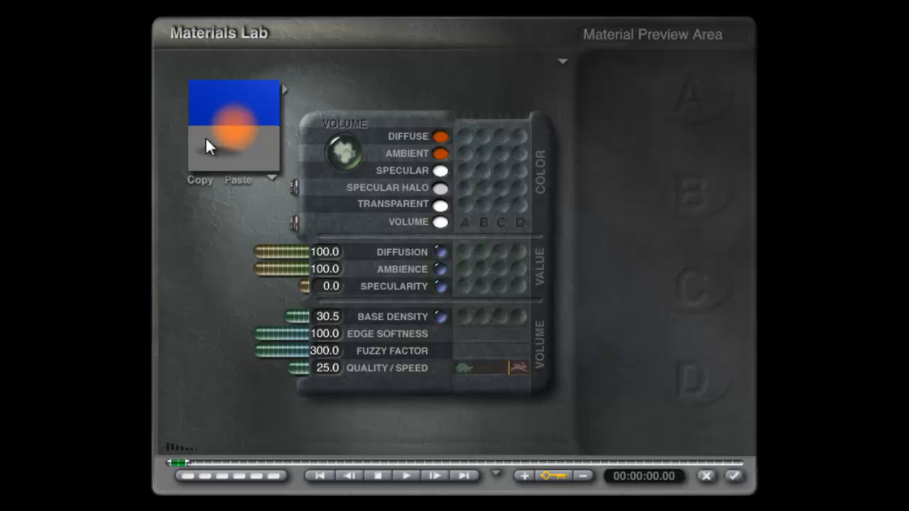
# Accept the material edit, darken the sky's haze colour to orange with hue 18, lightness 77 and saturation 252, and render
pyautogui.click(734, 476)
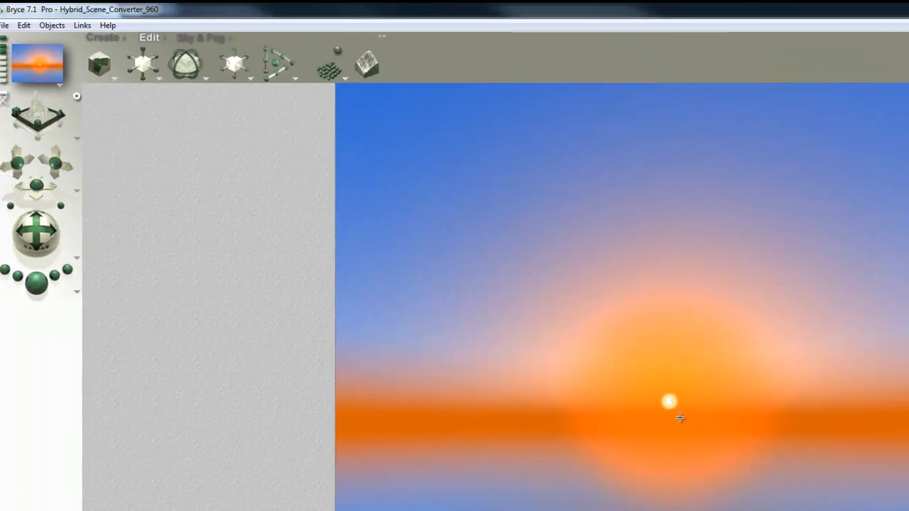
pyautogui.click(206, 42)
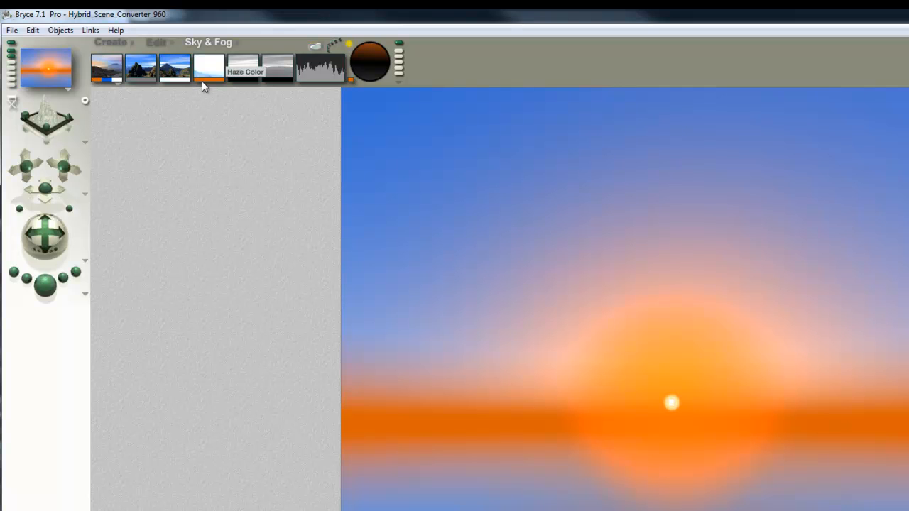
pyautogui.keyDown('alt'); pyautogui.click(202, 80); pyautogui.keyUp('alt')
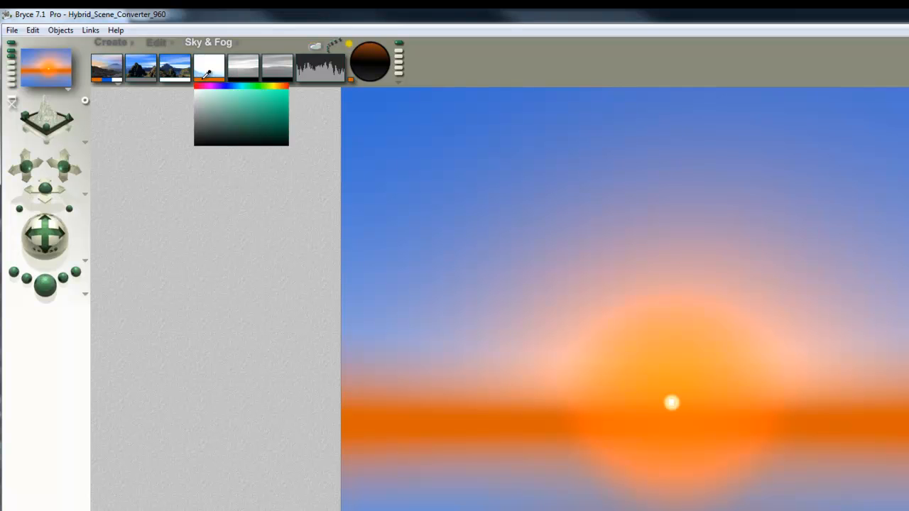
pyautogui.moveTo(612, 344); pyautogui.dragTo(589, 341)
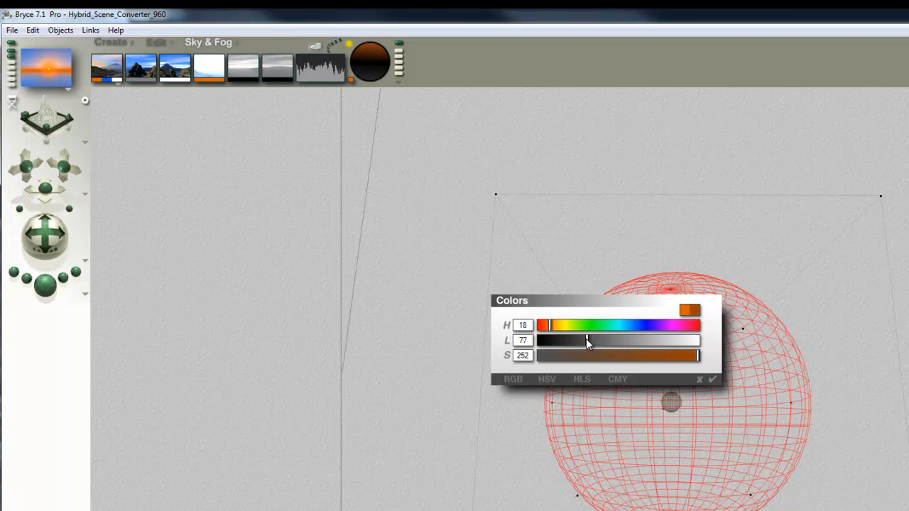
pyautogui.click(713, 380)
pyautogui.click(39, 285)
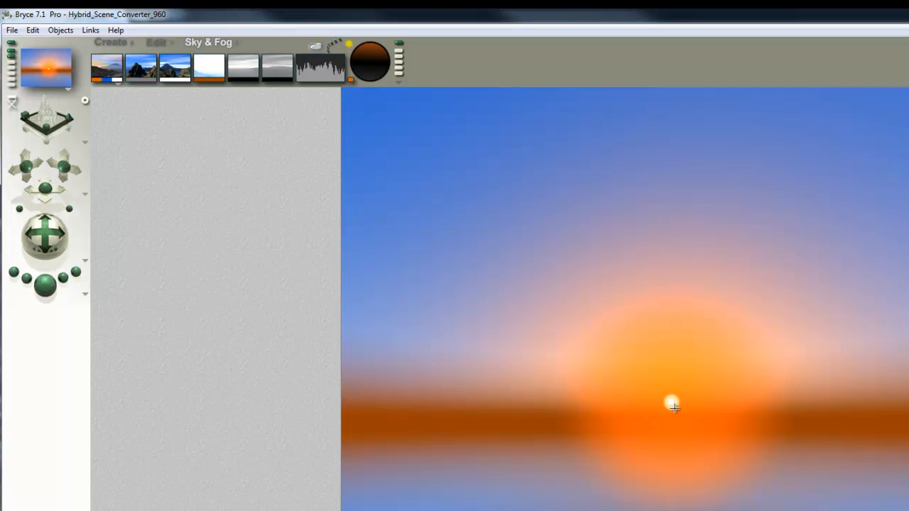
# Move the large sphere farther from the camera, beyond the small sun, in the top view and render the camera view
pyautogui.click(675, 407)
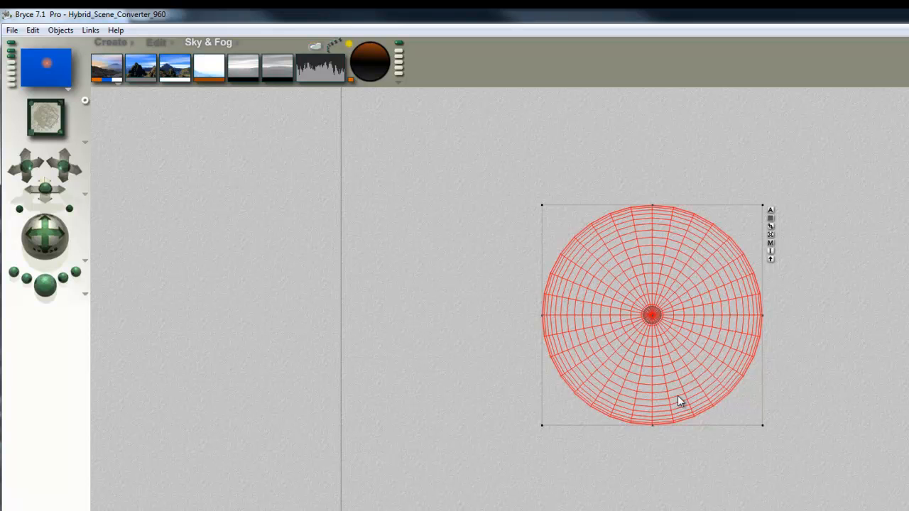
pyautogui.moveTo(658, 394); pyautogui.dragTo(674, 287)
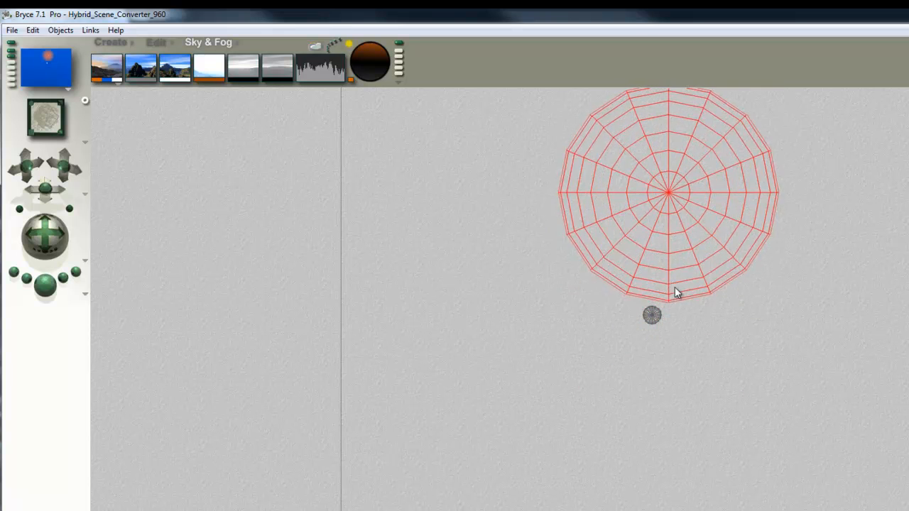
pyautogui.press('1')
pyautogui.click(59, 284)
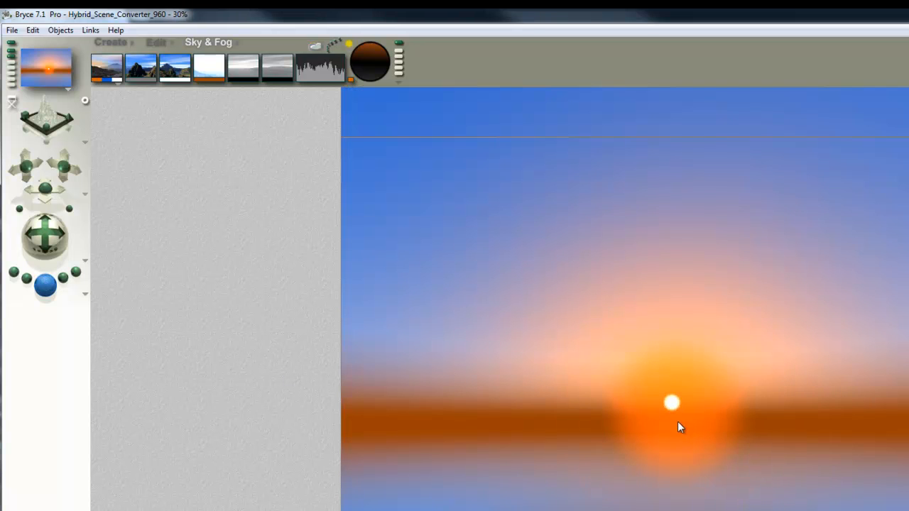
pyautogui.press('Escape')
pyautogui.press('Escape')
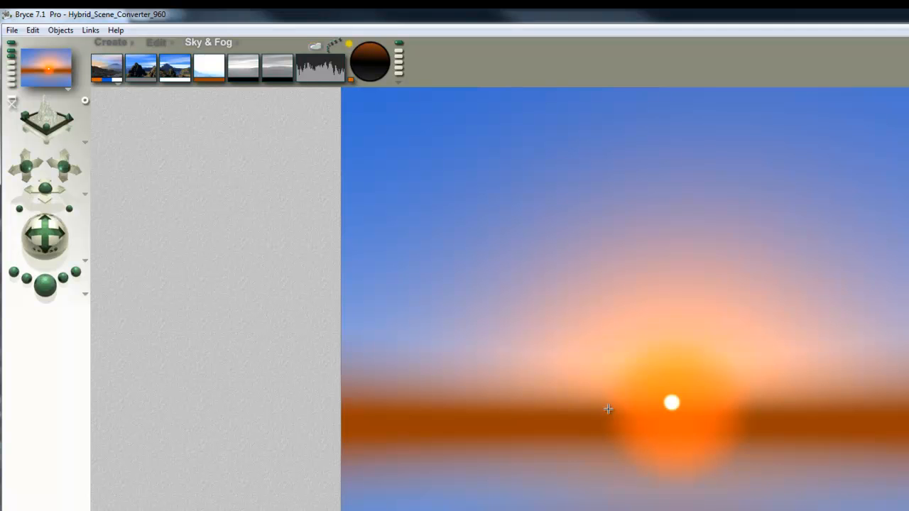
pyautogui.press('Escape')
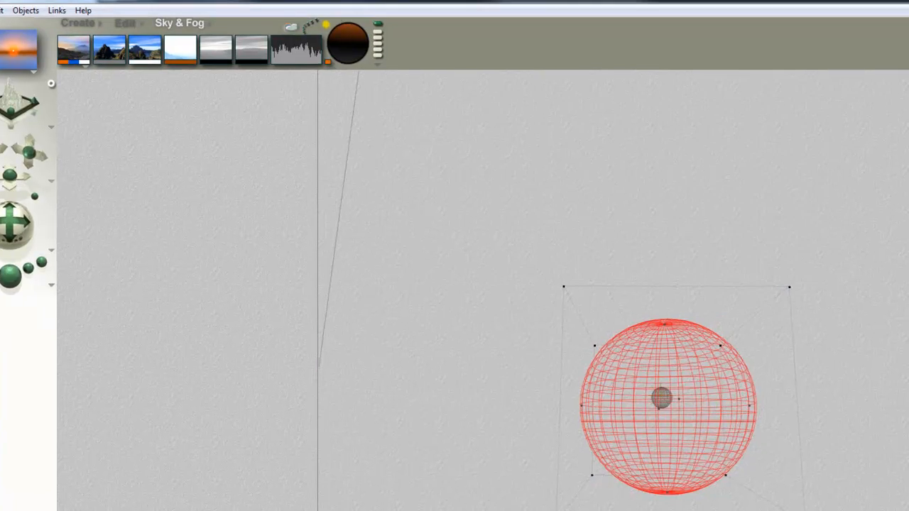
# Set the large sphere's diffuse and ambient material colours to a yellowish orange and render the scene
pyautogui.hotkey('ctrl', 'm')
pyautogui.click(470, 179)
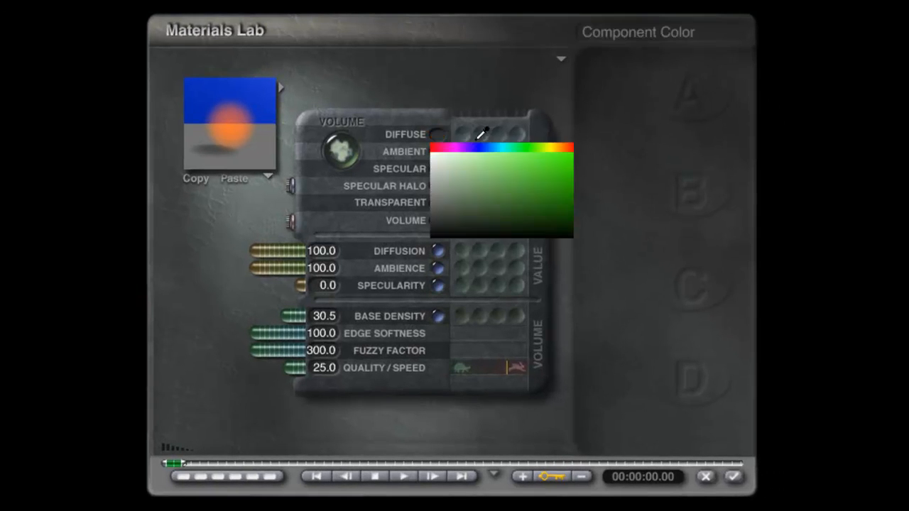
pyautogui.moveTo(438, 134); pyautogui.dragTo(560, 147)
pyautogui.moveTo(440, 152); pyautogui.dragTo(436, 134)
pyautogui.click(734, 478)
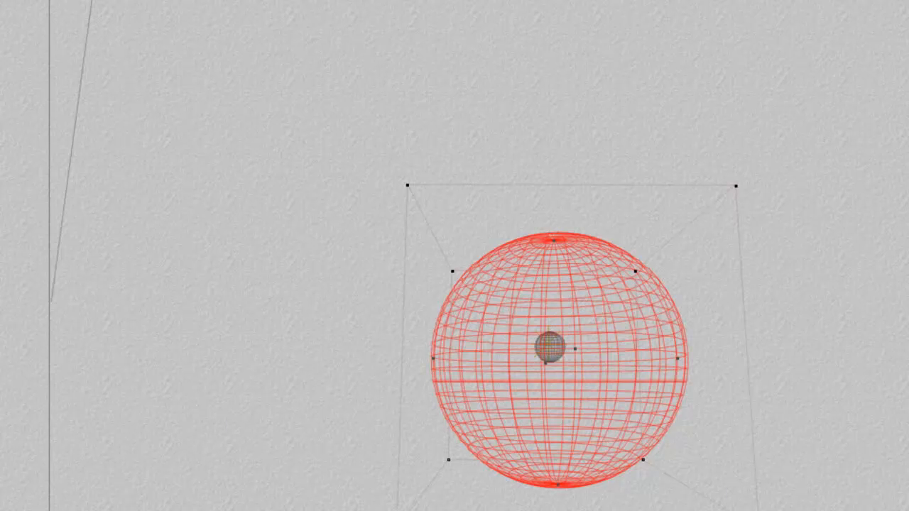
pyautogui.hotkey('ctrl', 'r')
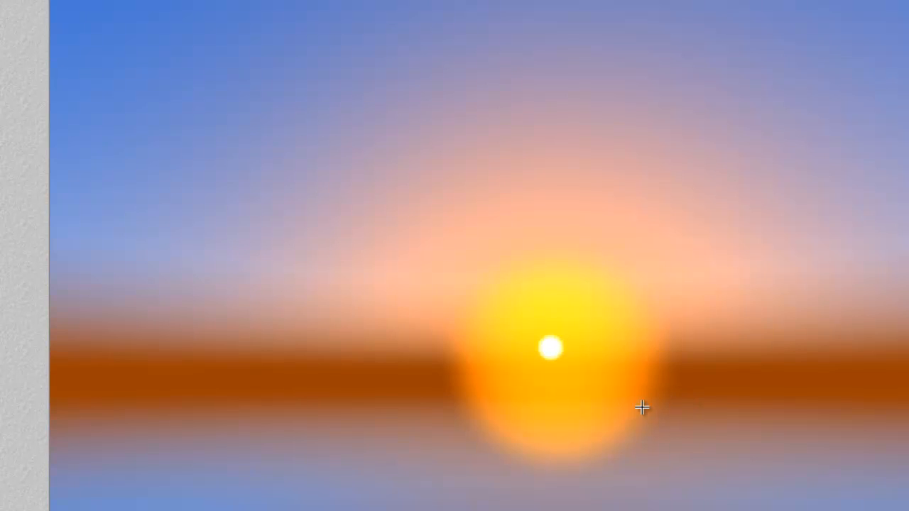
pyautogui.press('Escape')
# Set the base density of the large sphere's volume material to 23.7 and render the scene
pyautogui.hotkey('ctrl', 'm')
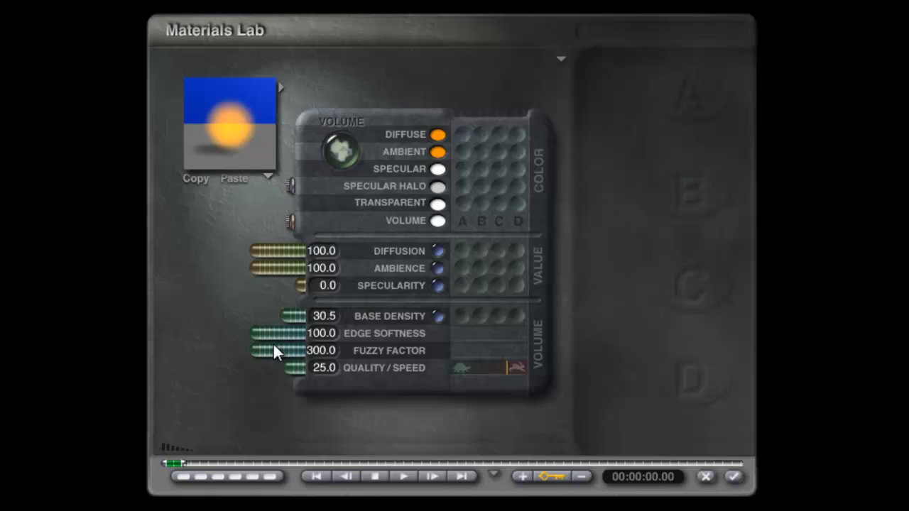
pyautogui.moveTo(295, 321)
pyautogui.mouseDown()
pyautogui.moveTo(295, 331)
pyautogui.moveTo(291, 318)
pyautogui.mouseUp()
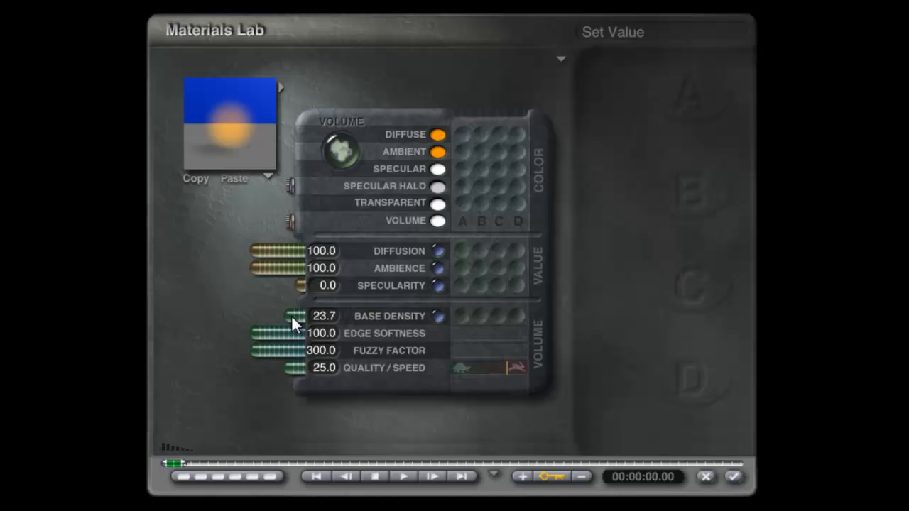
pyautogui.click(737, 479)
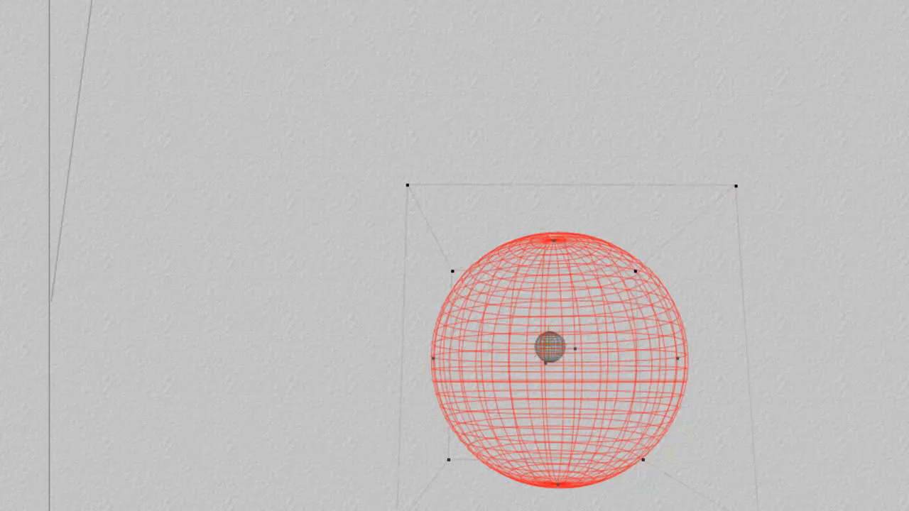
pyautogui.hotkey('ctrl', 'r')
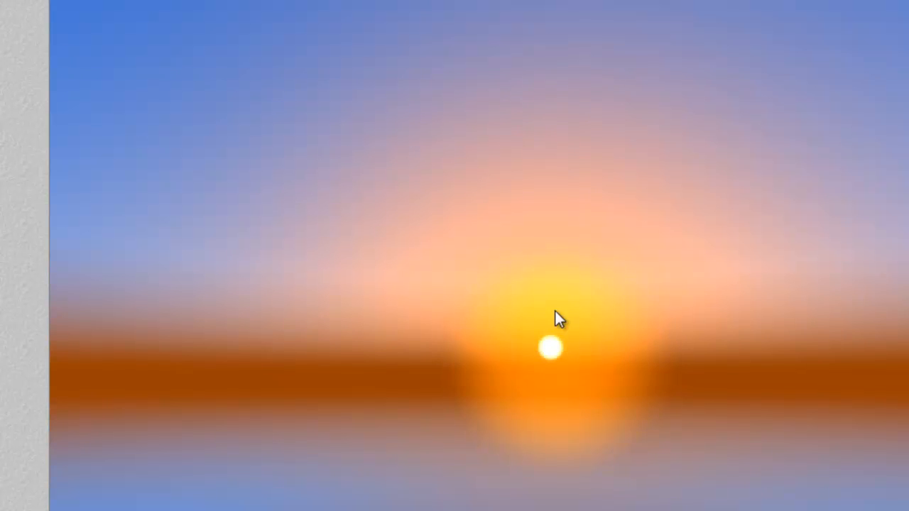
pyautogui.press('Escape')
# Enlarge the large sphere for a wider glow around the sun and render the scene
pyautogui.moveTo(455, 354); pyautogui.dragTo(517, 359)
pyautogui.hotkey('ctrl', 'r')
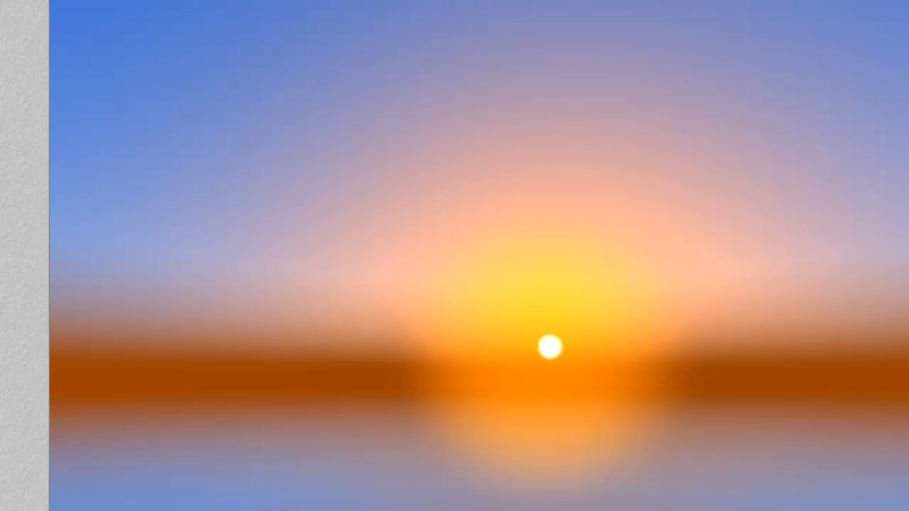
pyautogui.press('Escape')
# Render the full converter view, set the render resolution to 1:2.00 (1920 x 1920), and render it again
pyautogui.click(30, 218)
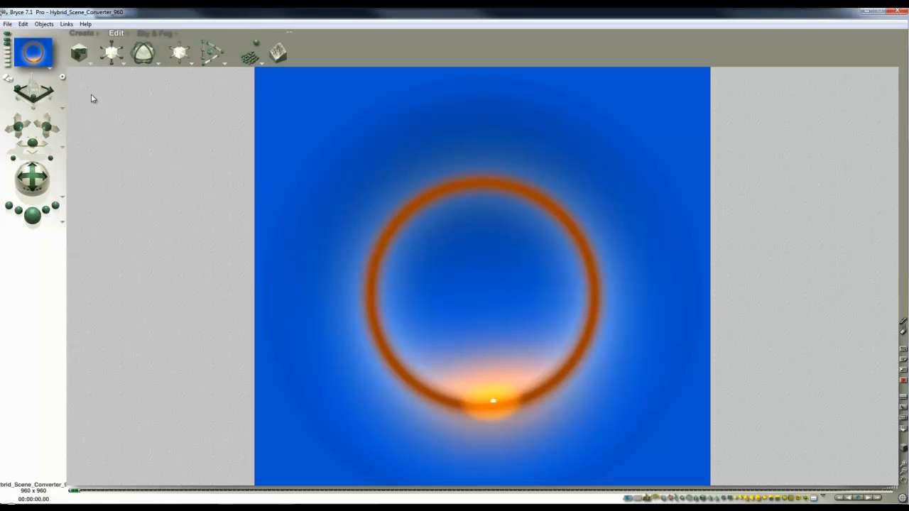
pyautogui.click(7, 24)
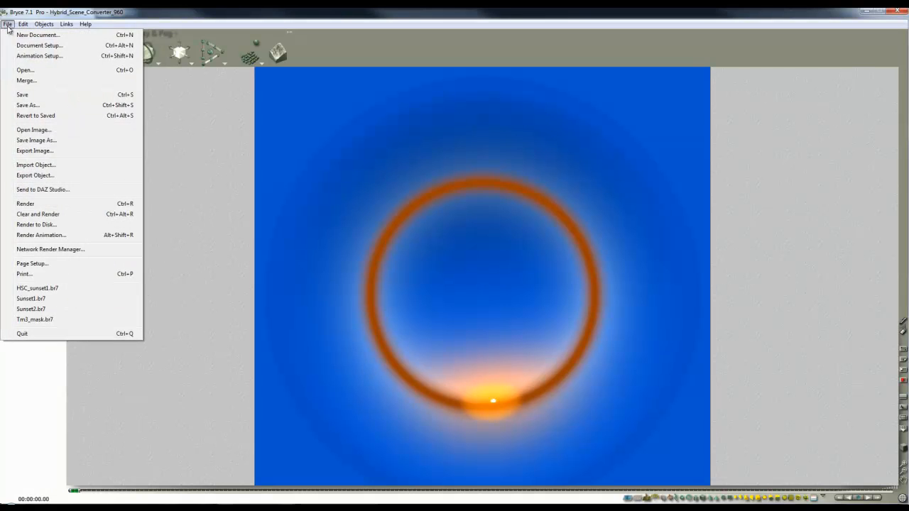
pyautogui.click(21, 46)
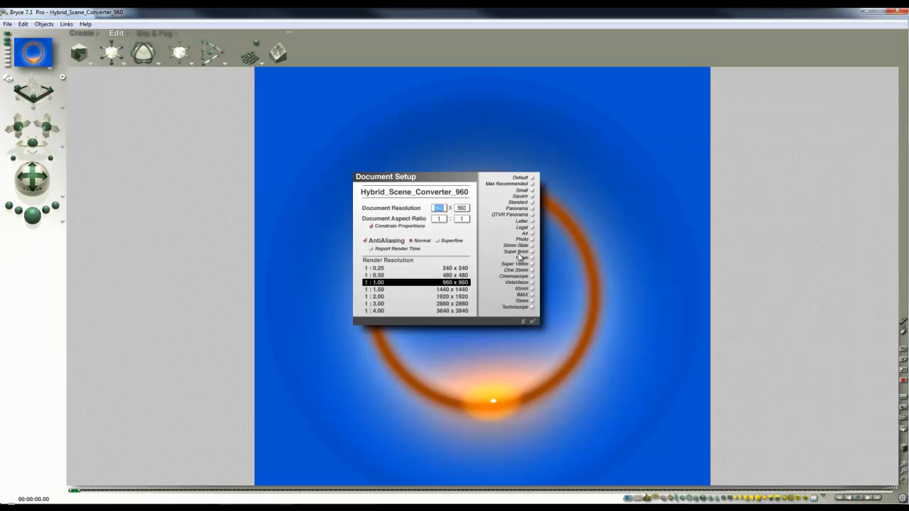
pyautogui.click(463, 303)
pyautogui.click(447, 296)
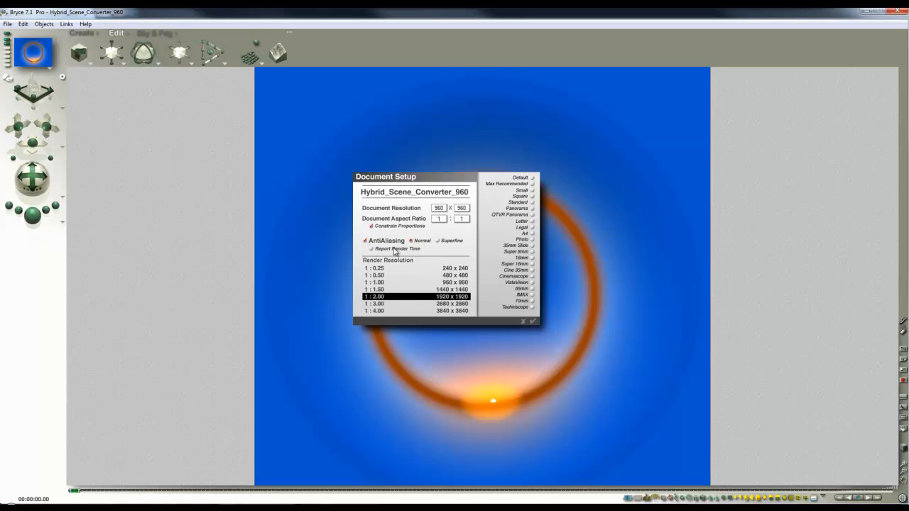
pyautogui.click(533, 321)
pyautogui.click(33, 214)
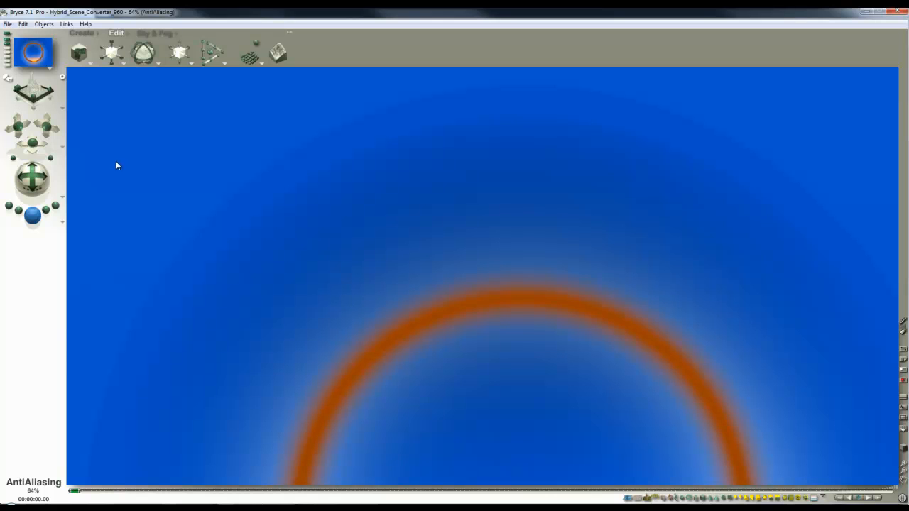
# Export the rendered image as an HDR file named "HDRI sunset1"
pyautogui.click(8, 24)
pyautogui.click(36, 150)
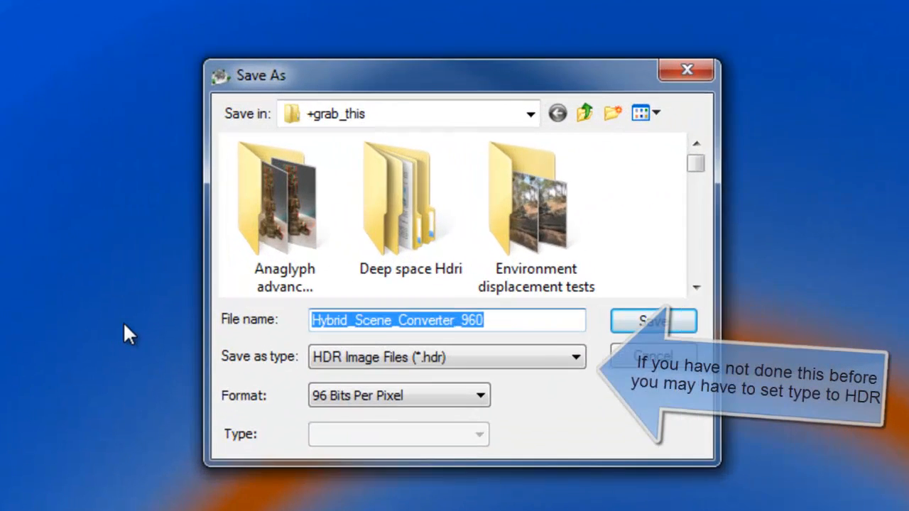
pyautogui.write('HSR')
pyautogui.press('BackSpace')
pyautogui.press('BackSpace')
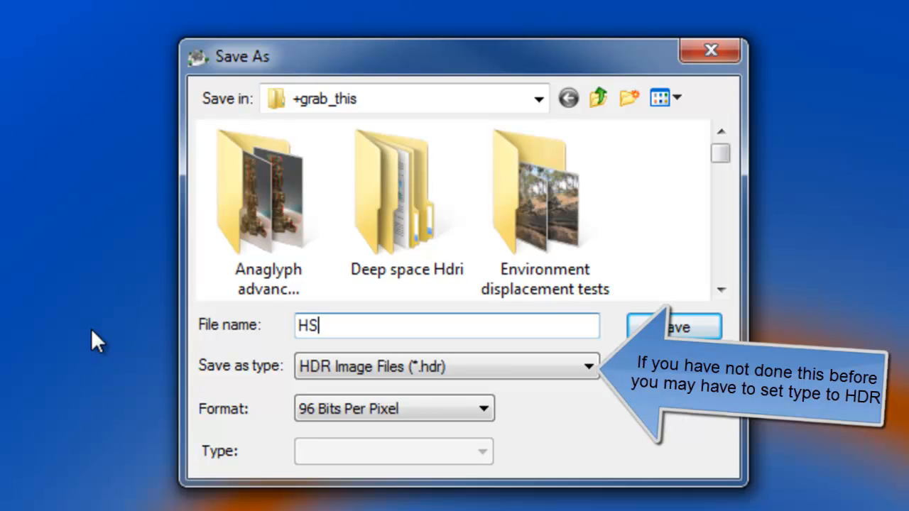
pyautogui.write('H')
pyautogui.press('BackSpace')
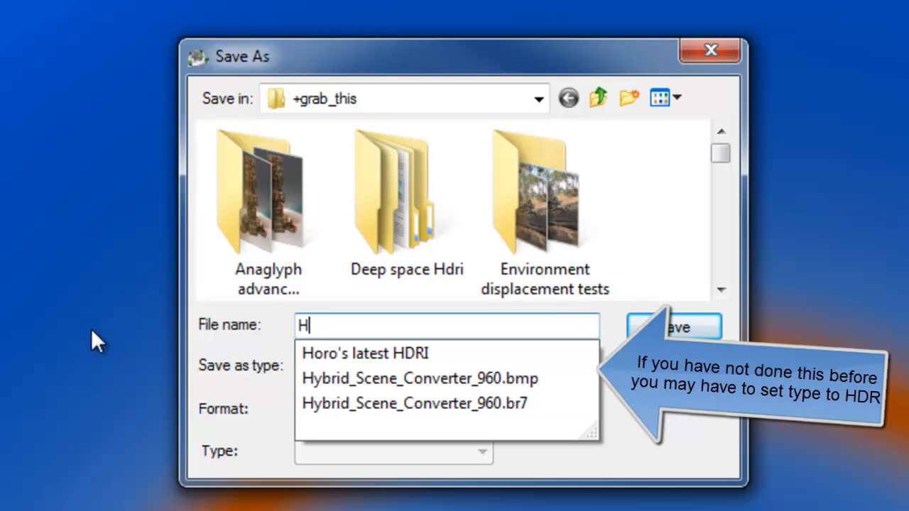
pyautogui.write('DRE')
pyautogui.press('BackSpace')
pyautogui.write('I sunset')
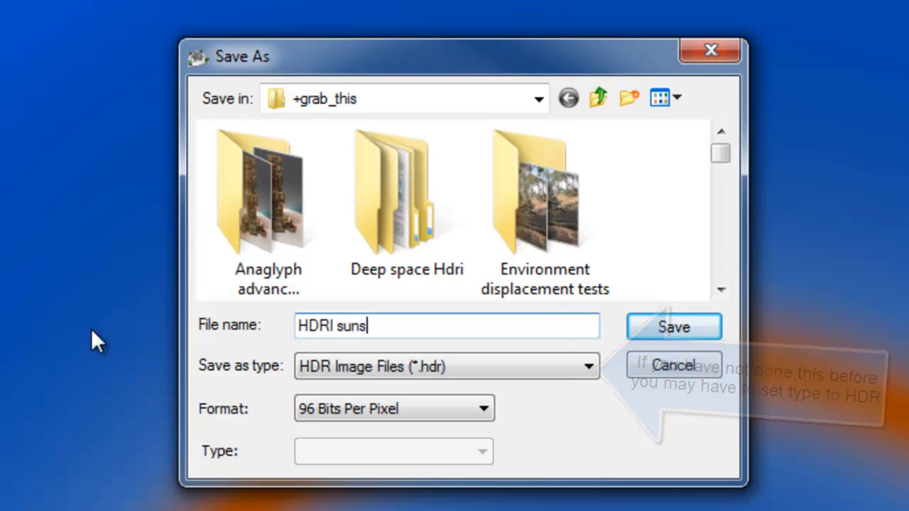
pyautogui.write('1')
pyautogui.press('Return')
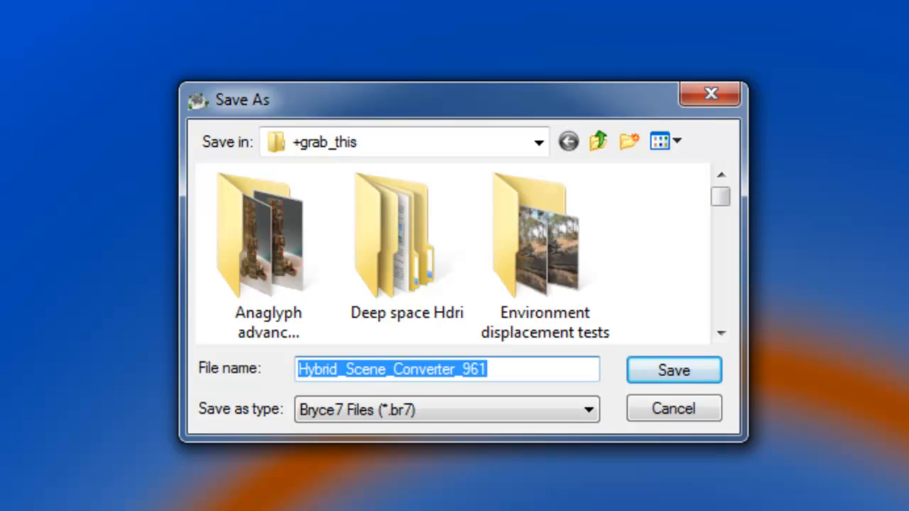
# Save the scene as a Bryce 7 file named "HSCsunset1"
pyautogui.write('HSCsunset')
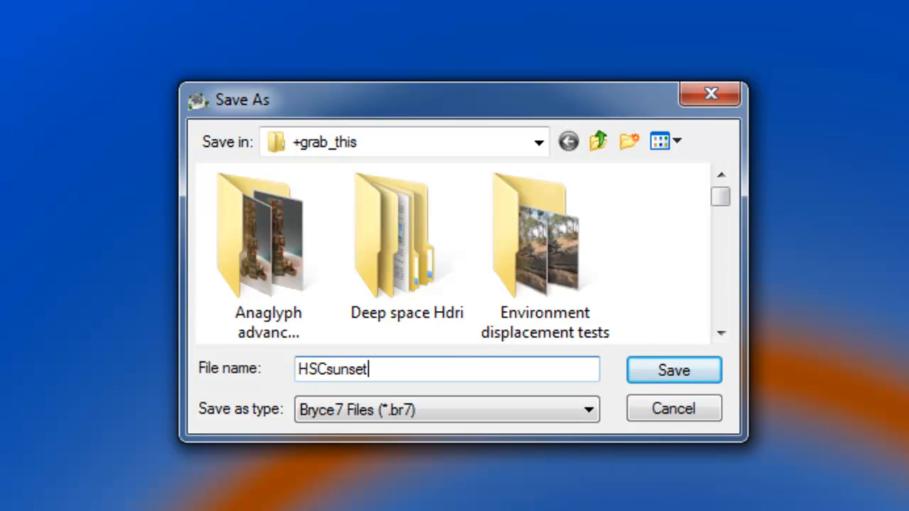
pyautogui.press('Return')
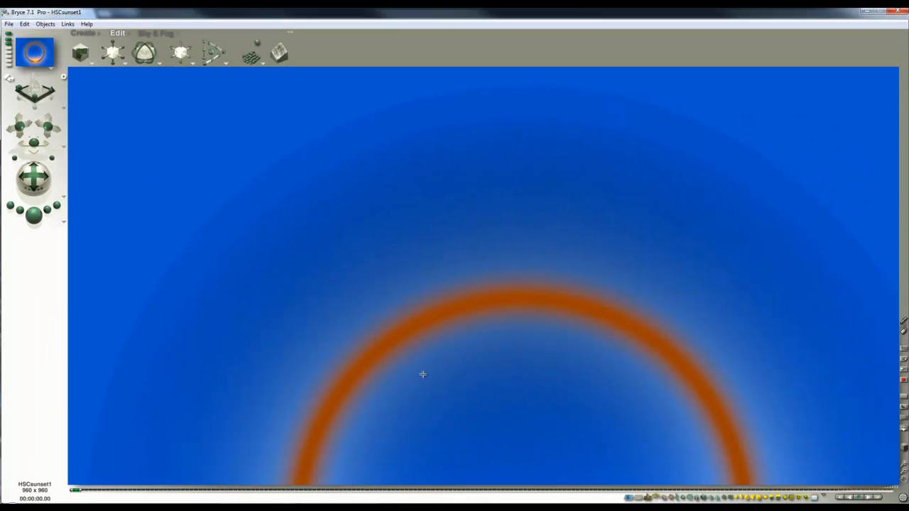
# Set the document's render resolution to 1:1.00 (960 x 960) and render the camera view of the sunset
pyautogui.click(10, 24)
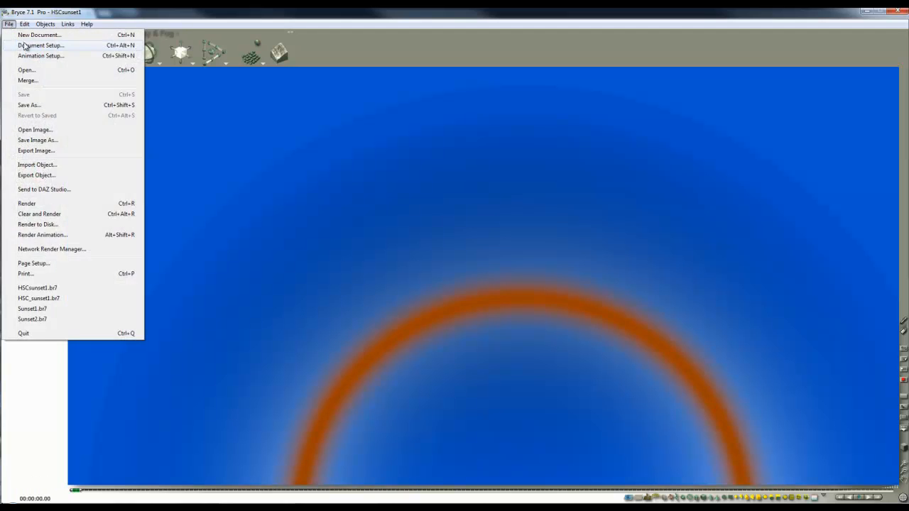
pyautogui.click(36, 45)
pyautogui.click(465, 282)
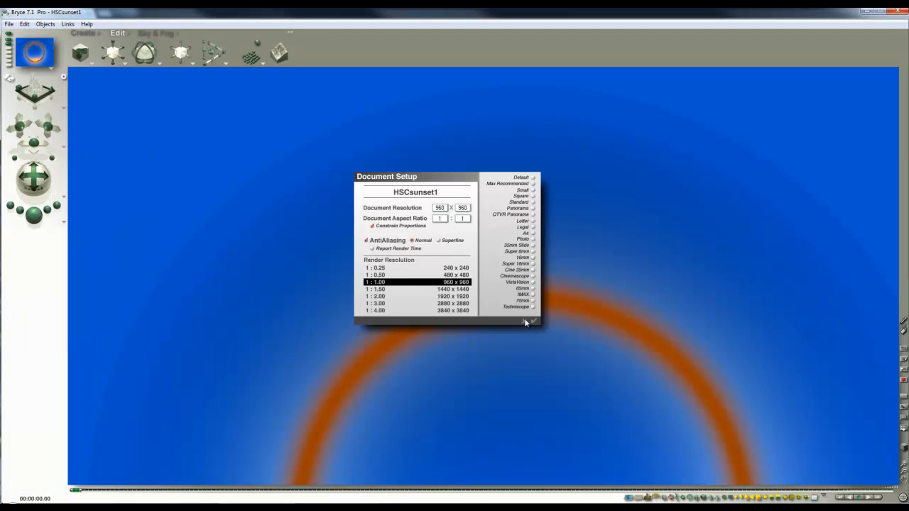
pyautogui.click(534, 321)
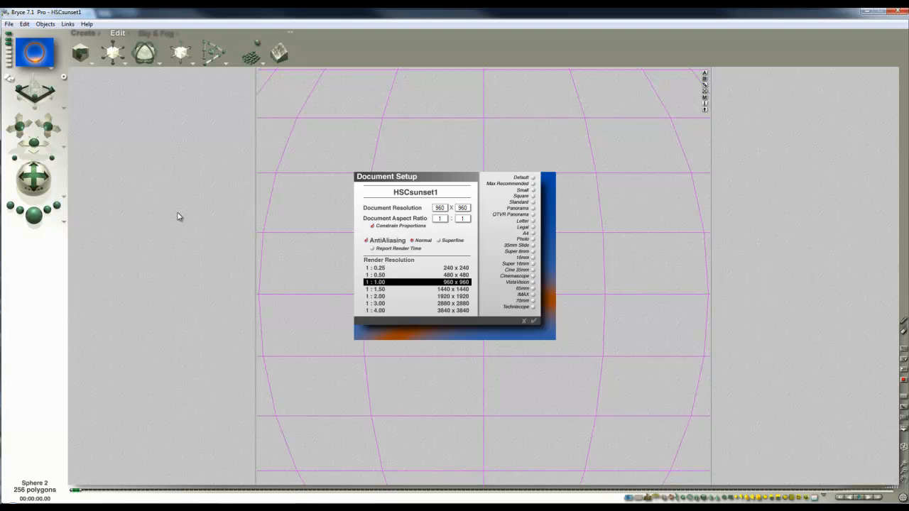
pyautogui.click(37, 213)
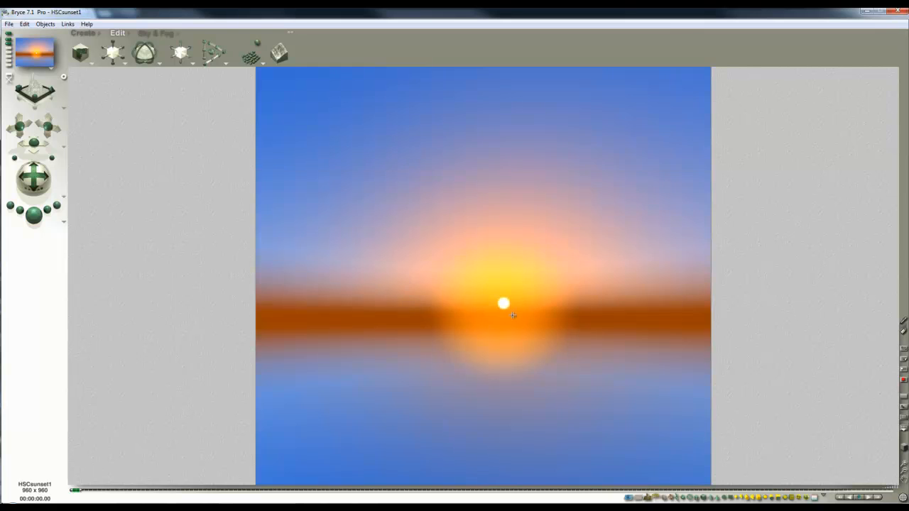
# Delete the large sphere (Sphere 2) and the small sphere inside it (Sphere 1), and render the scene
pyautogui.click(509, 312)
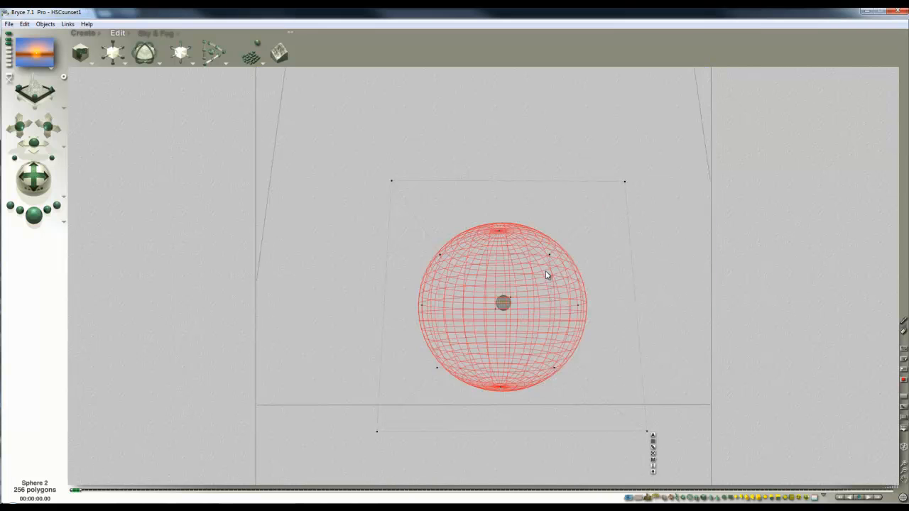
pyautogui.press('Delete')
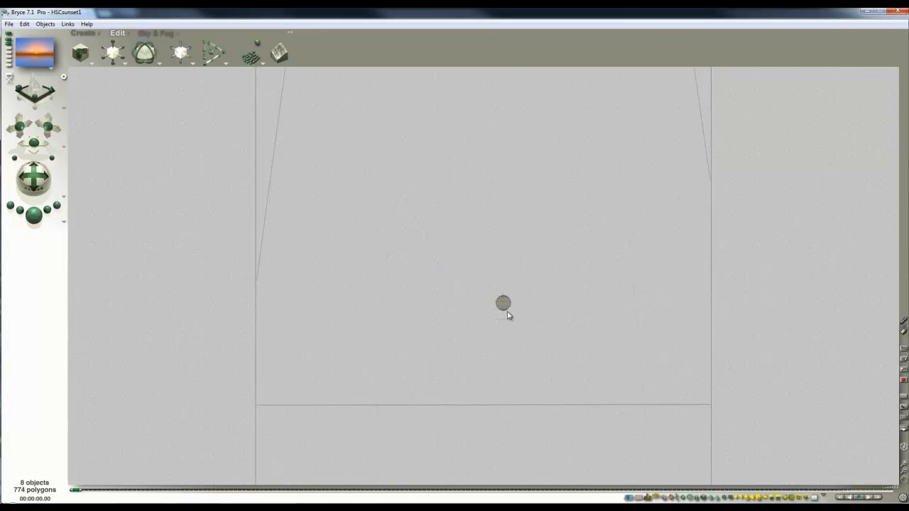
pyautogui.rightClick(507, 309)
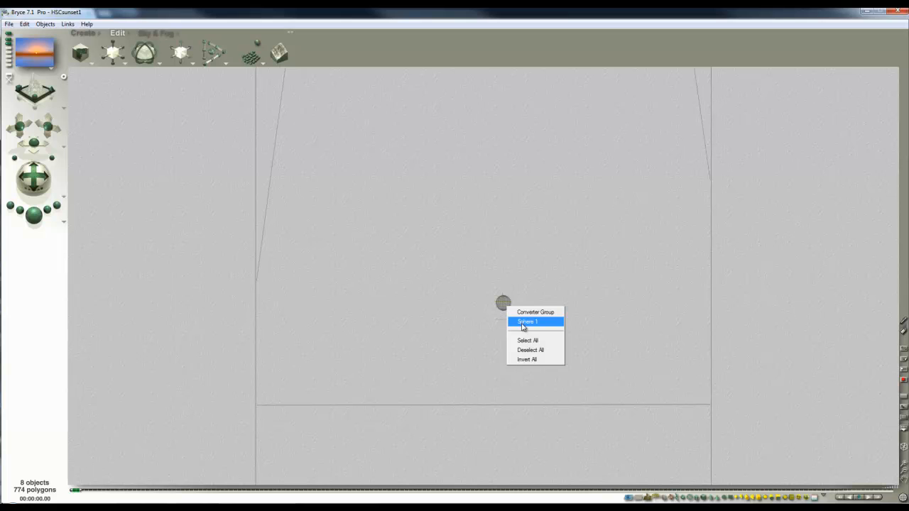
pyautogui.click(521, 322)
pyautogui.press('Delete')
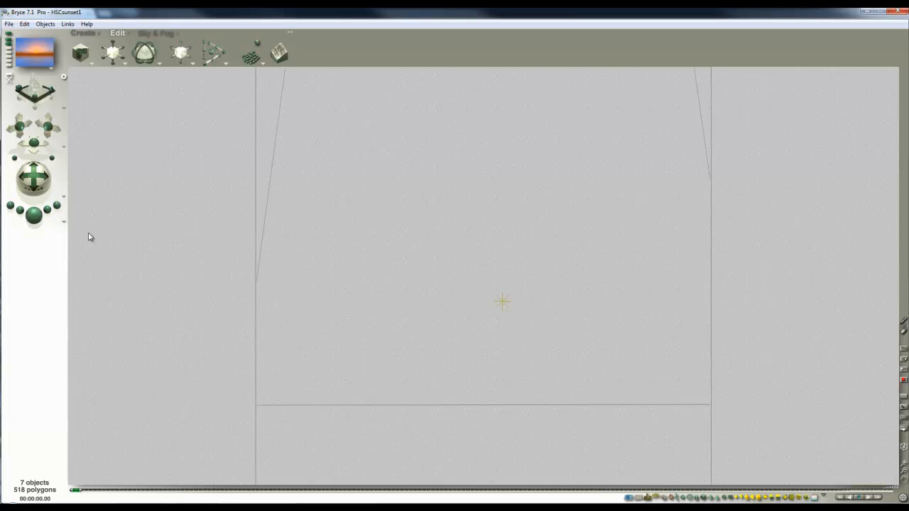
pyautogui.click(33, 214)
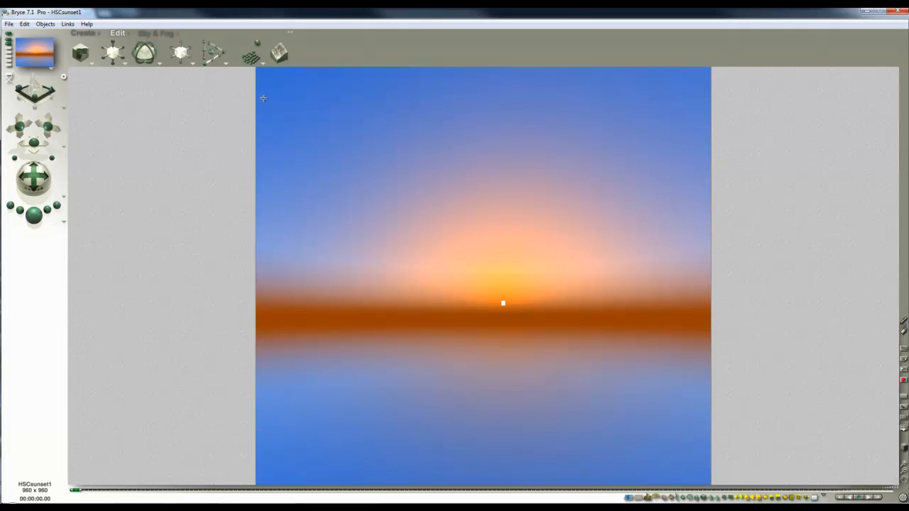
# Load "HDRI sunset1.hdr" as the HDRI in the Sky Lab's IBL settings and change its backdrop mode
pyautogui.click(156, 33)
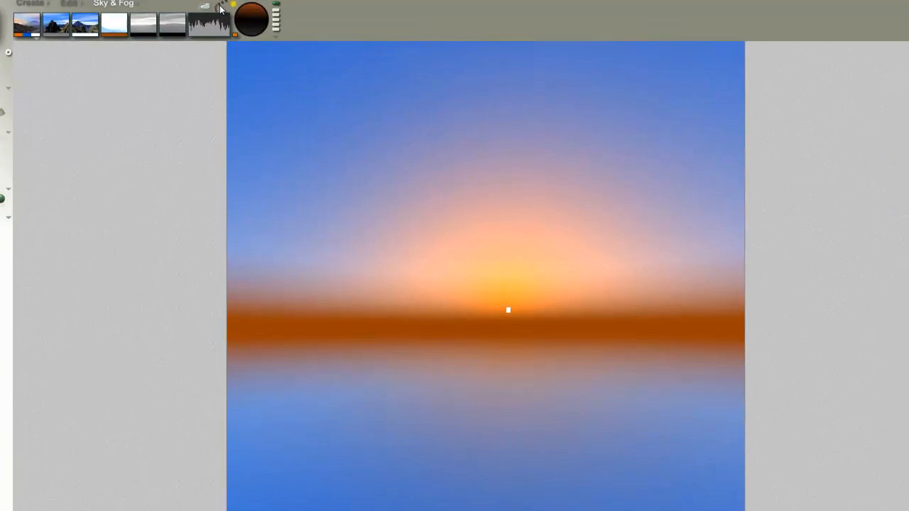
pyautogui.click(220, 9)
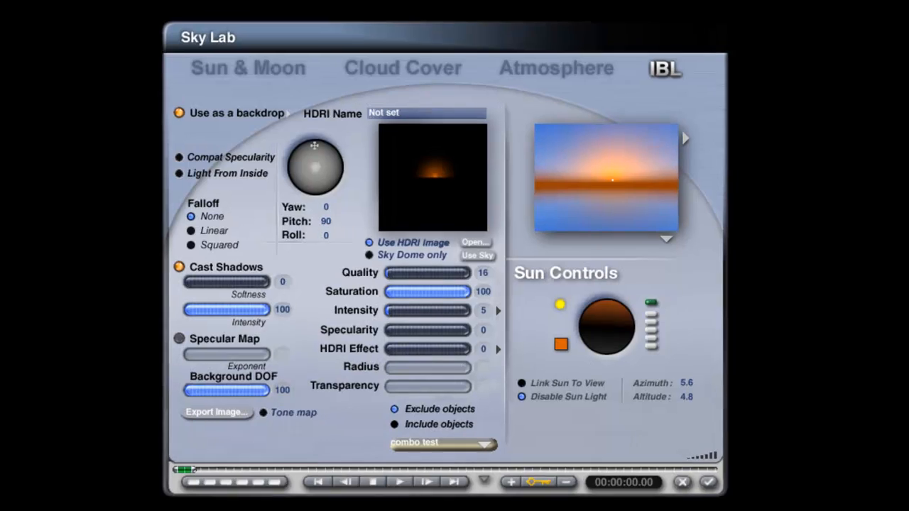
pyautogui.click(476, 242)
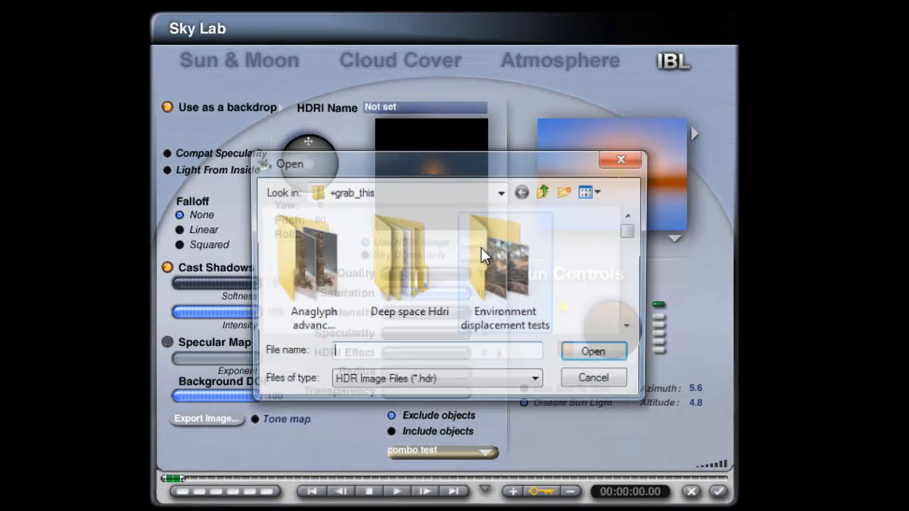
pyautogui.moveTo(631, 217); pyautogui.dragTo(631, 323)
pyautogui.click(506, 277)
pyautogui.click(597, 355)
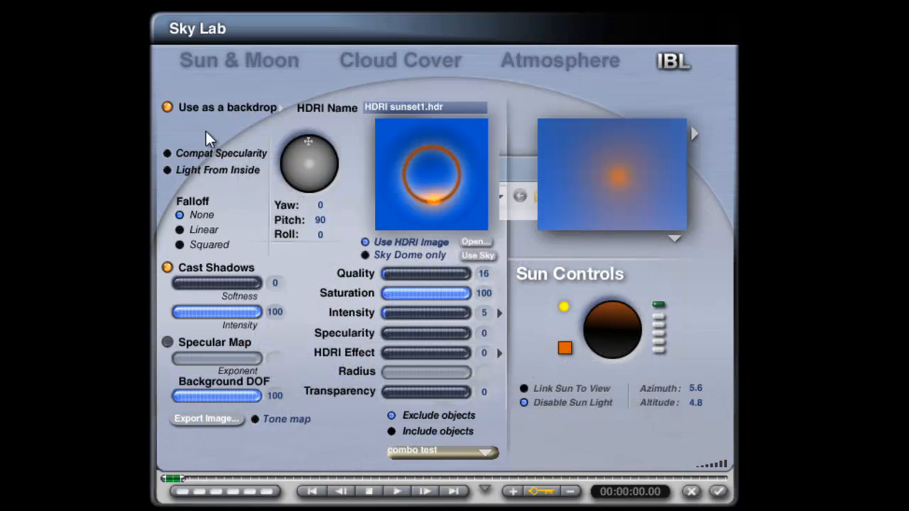
pyautogui.click(282, 109)
pyautogui.click(317, 162)
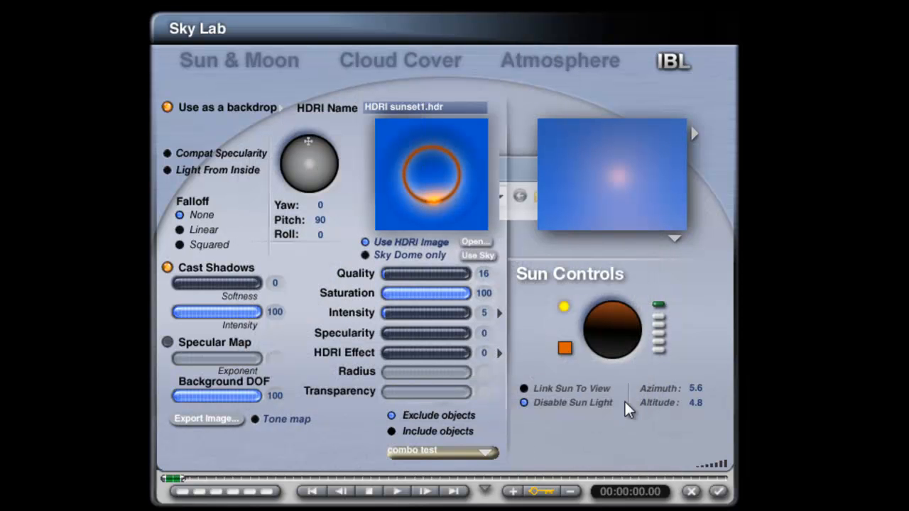
pyautogui.click(718, 491)
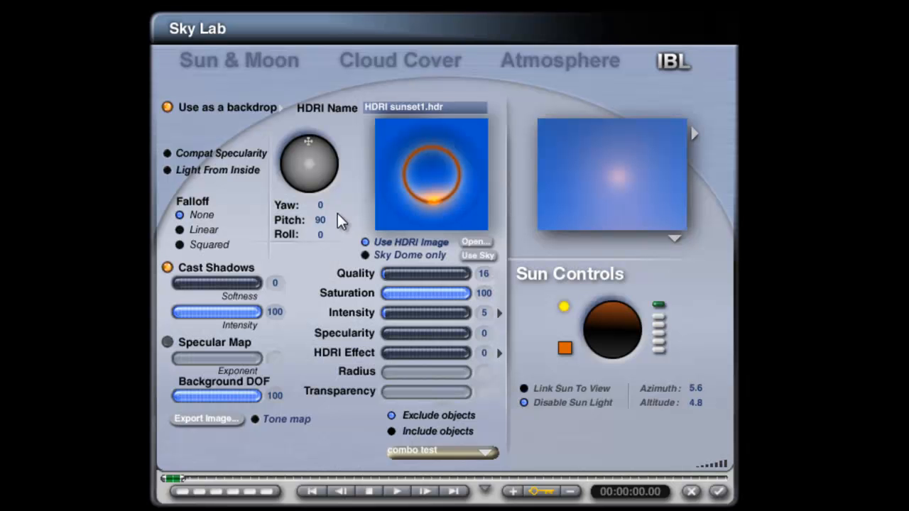
# Set the HDRI orientation to yaw 180, pitch 0 and roll 180, apply the Sky Lab settings and render the scene
pyautogui.click(320, 205)
pyautogui.write('180')
pyautogui.click(338, 225)
pyautogui.write('0')
pyautogui.click(320, 240)
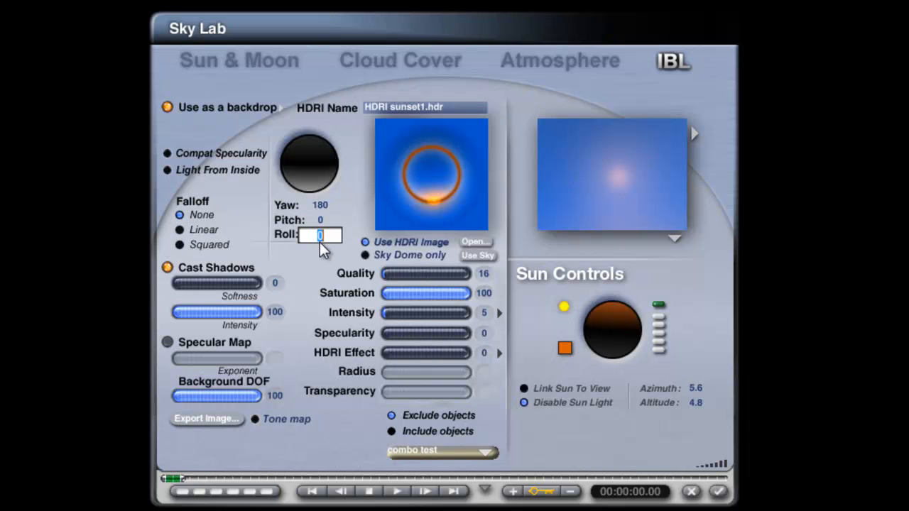
pyautogui.write('180')
pyautogui.press('Return')
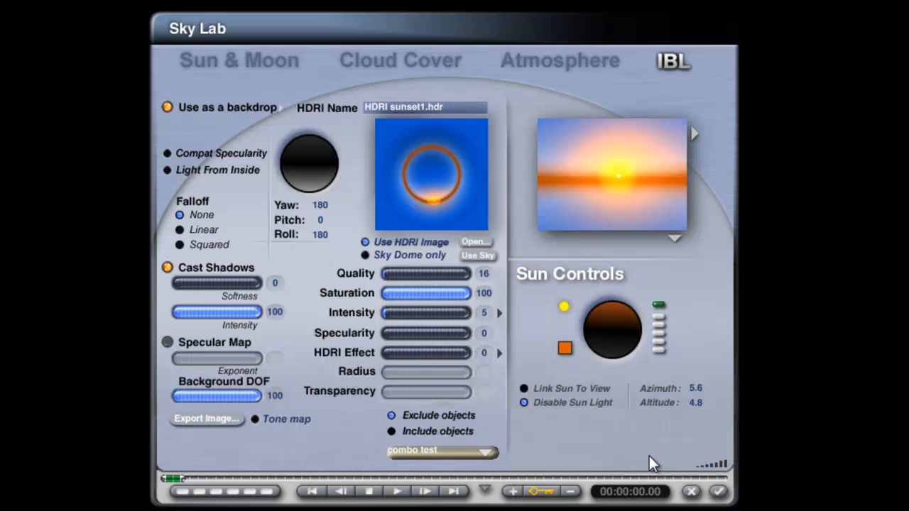
pyautogui.click(718, 491)
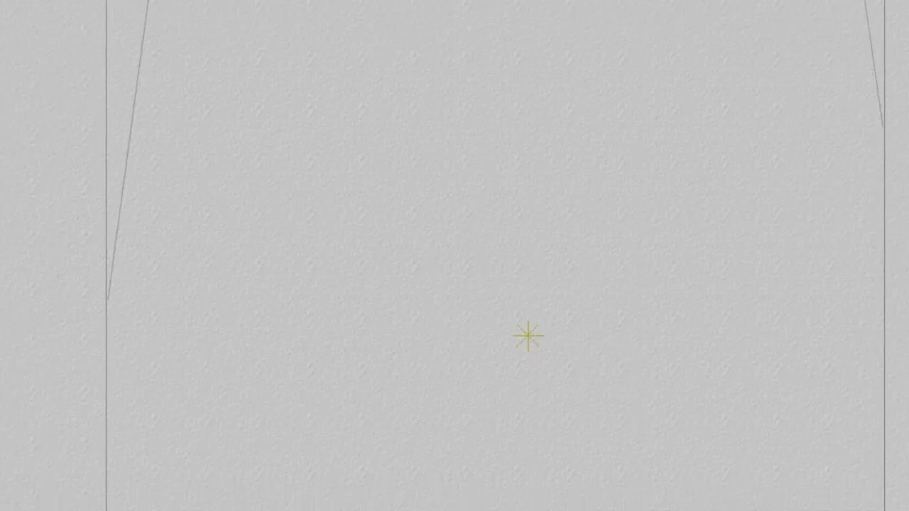
pyautogui.click(10, 213)
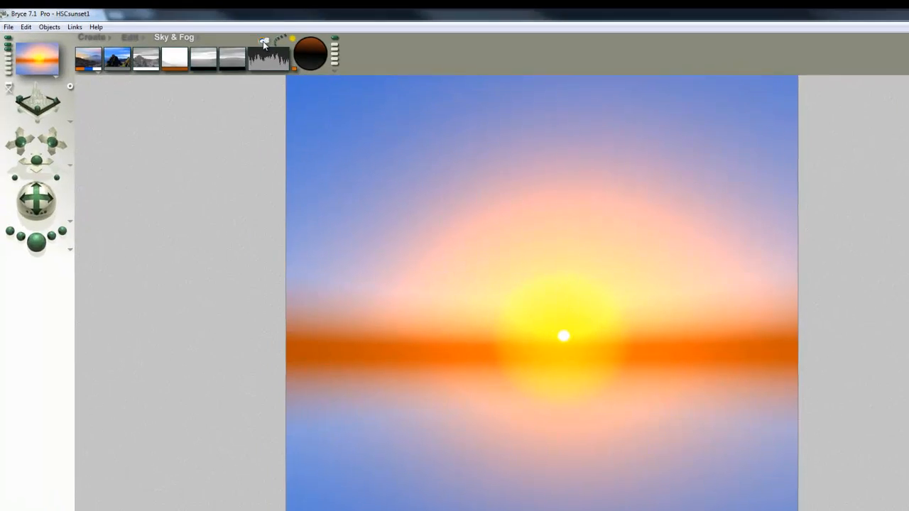
# Adjust the sky on the Sky Lab's Sun & Moon page, apply the settings and render the result
pyautogui.click(235, 38)
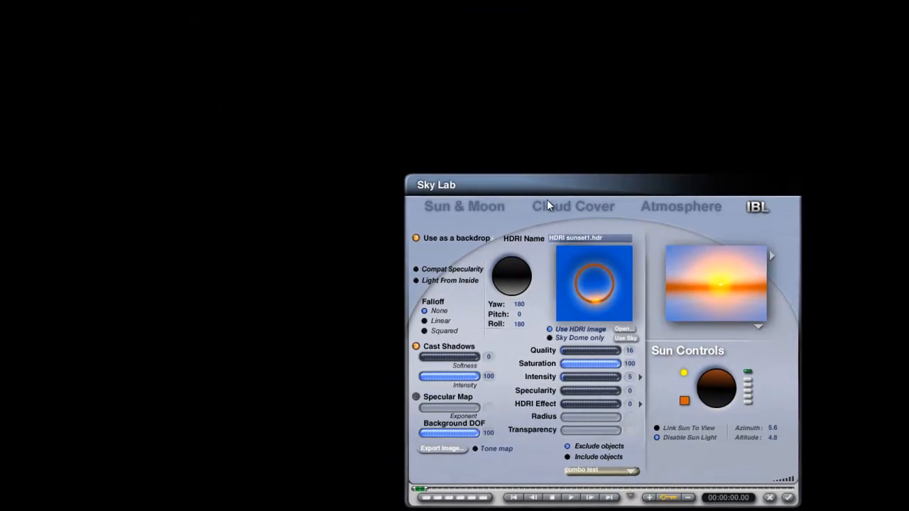
pyautogui.click(480, 204)
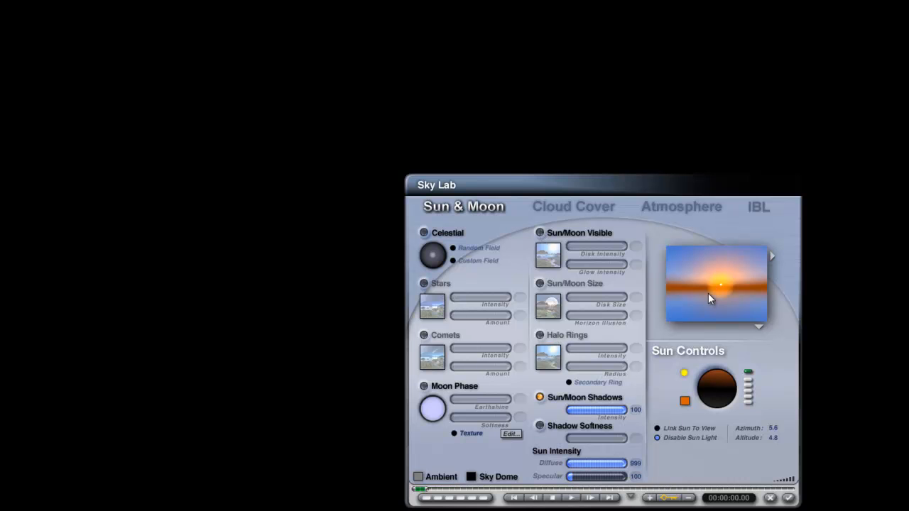
pyautogui.click(789, 499)
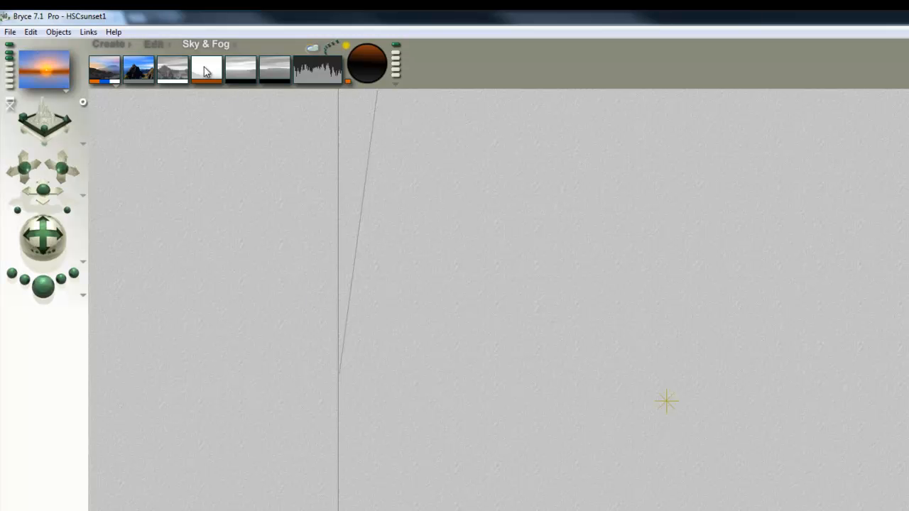
pyautogui.click(43, 286)
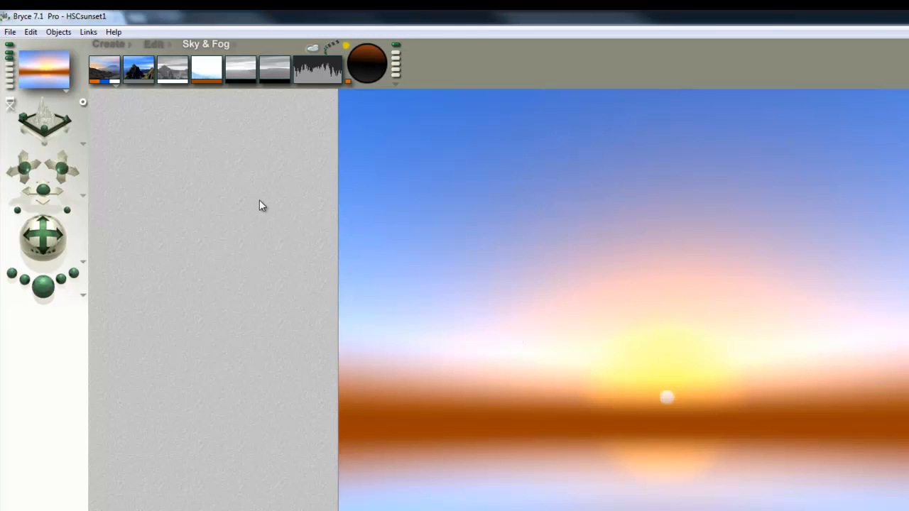
# Set the third custom sky colour to black and adjust the haze, rendering the sunset after each change
pyautogui.moveTo(116, 82)
pyautogui.mouseDown()
pyautogui.moveTo(242, 81)
pyautogui.moveTo(127, 88)
pyautogui.mouseUp()
pyautogui.click(43, 285)
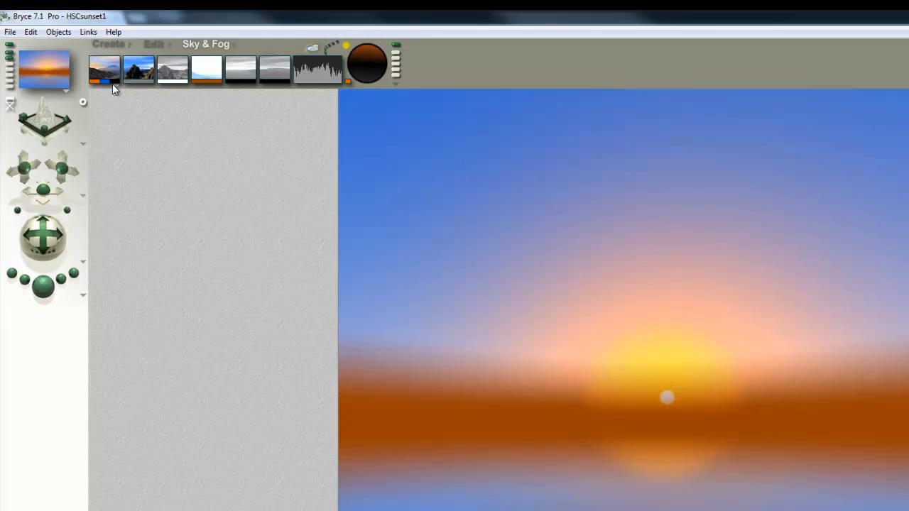
pyautogui.moveTo(208, 69); pyautogui.dragTo(213, 80)
pyautogui.moveTo(33, 72); pyautogui.dragTo(35, 74)
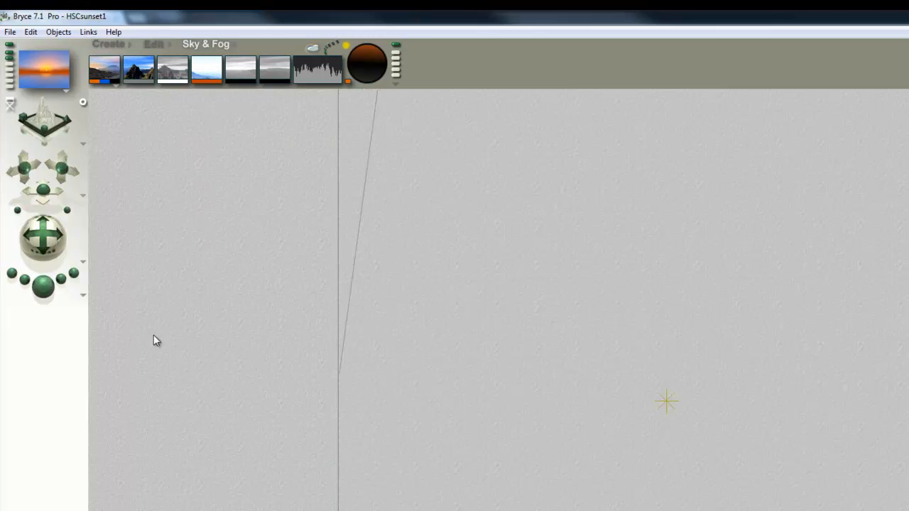
pyautogui.click(57, 288)
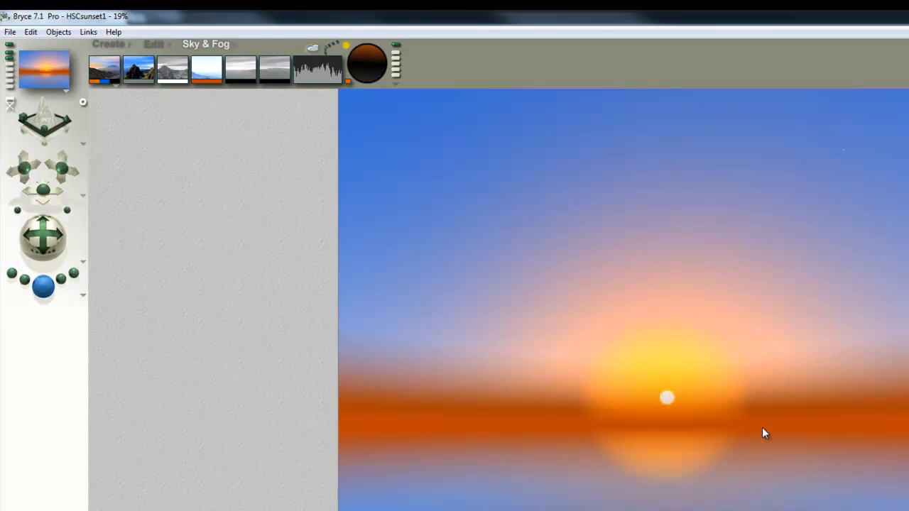
# Set the haze colour to a brighter orange and render the sunset
pyautogui.moveTo(203, 81); pyautogui.dragTo(767, 404)
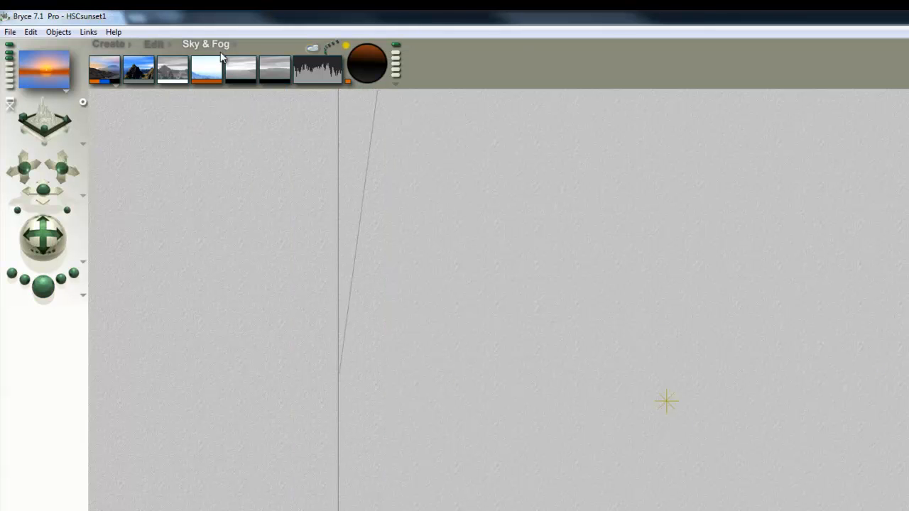
pyautogui.moveTo(207, 84); pyautogui.dragTo(264, 70)
pyautogui.moveTo(353, 80); pyautogui.dragTo(349, 82)
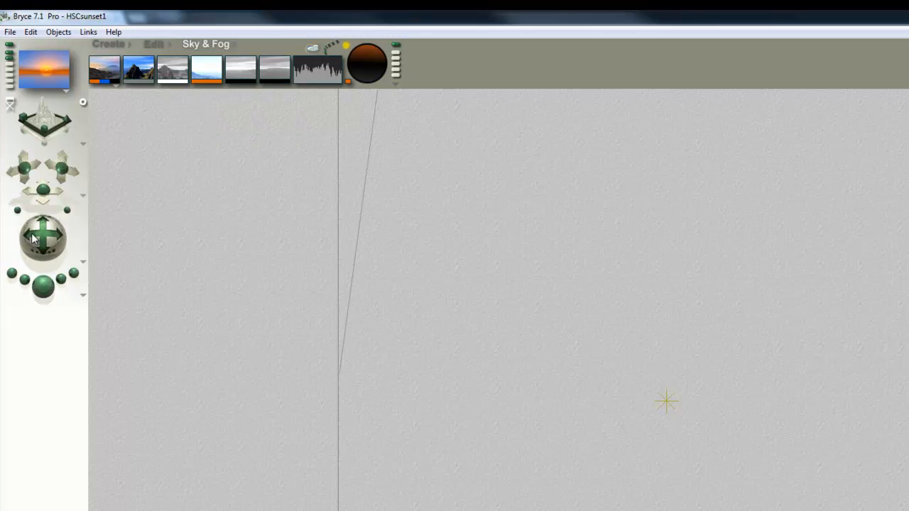
pyautogui.click(38, 285)
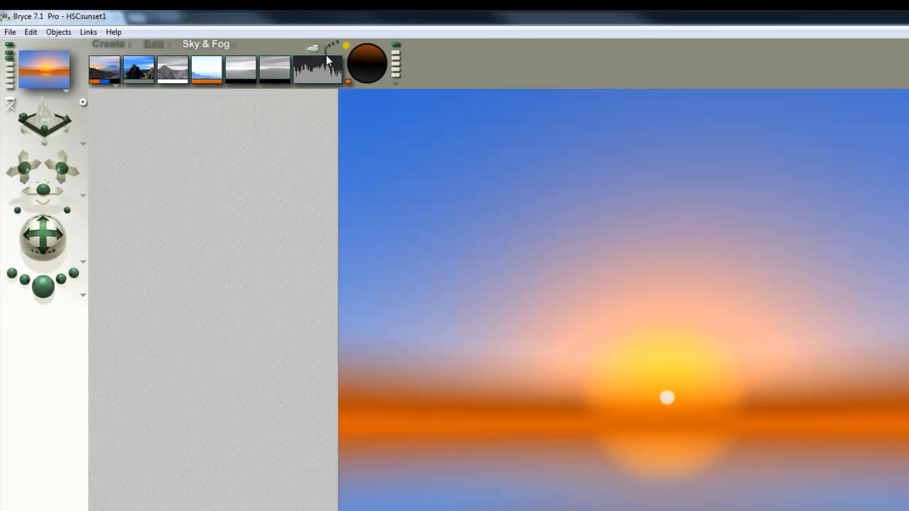
# Try a render with the cloud layers turned on, and render again with them turned off
pyautogui.click(244, 71)
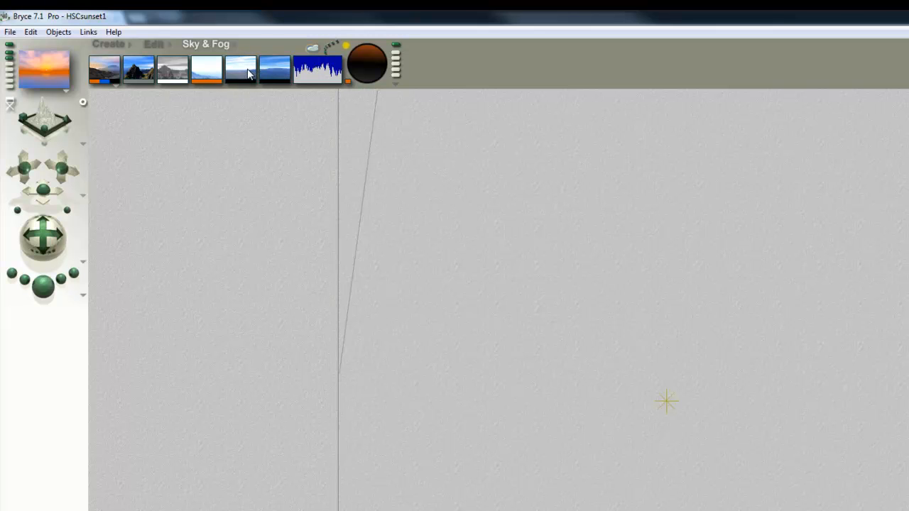
pyautogui.click(44, 286)
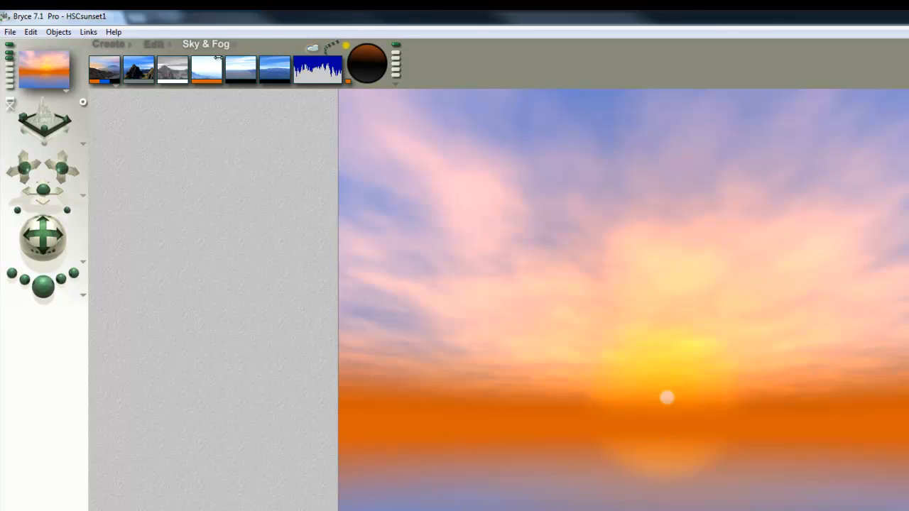
pyautogui.click(231, 67)
pyautogui.click(43, 286)
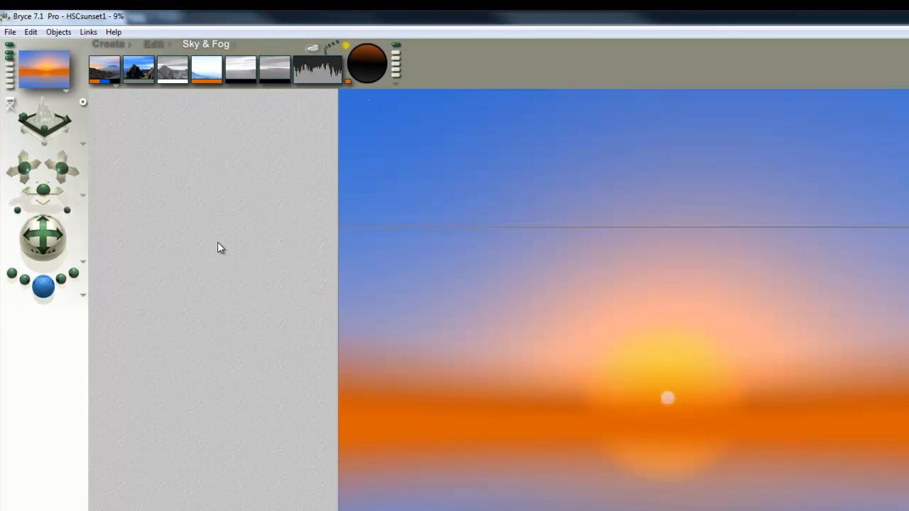
# Enable Blend with Sun at colour 100 and luminance 100, set the sun colour to light yellow-orange, and render the sunset
pyautogui.click(324, 61)
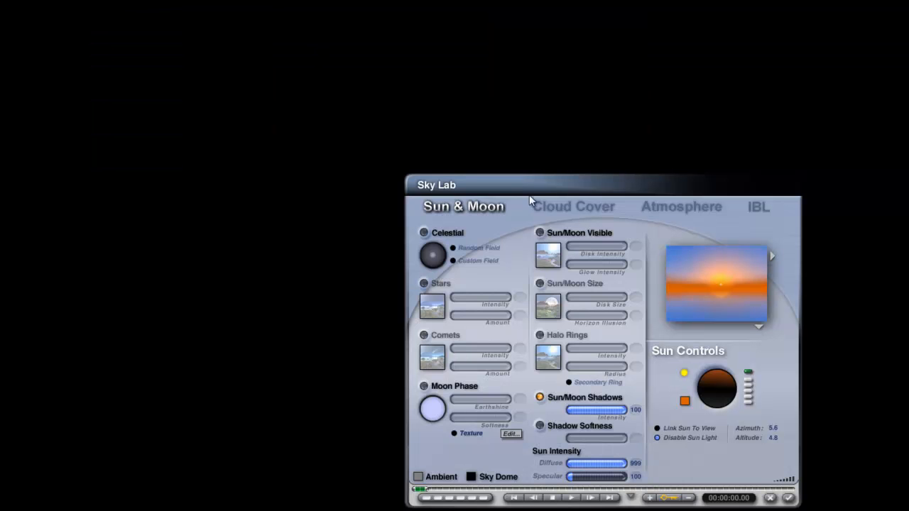
pyautogui.click(677, 208)
pyautogui.click(542, 311)
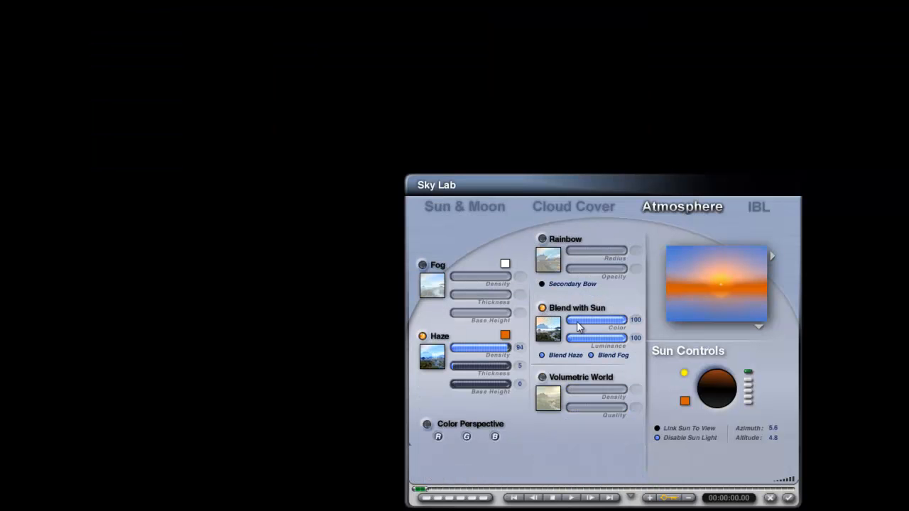
pyautogui.click(788, 498)
pyautogui.moveTo(348, 81); pyautogui.dragTo(361, 88)
pyautogui.click(43, 286)
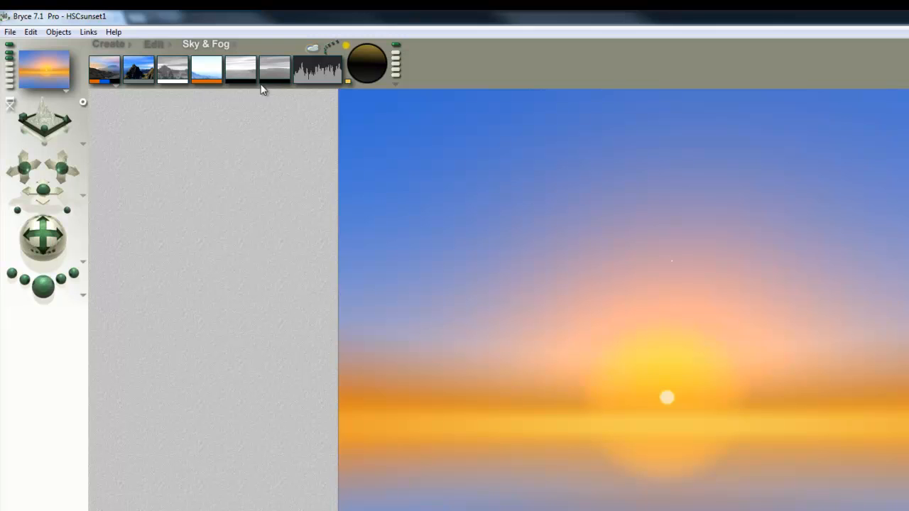
# Turn off Blend with Sun in the Sky Lab's atmosphere settings and apply the change
pyautogui.click(324, 57)
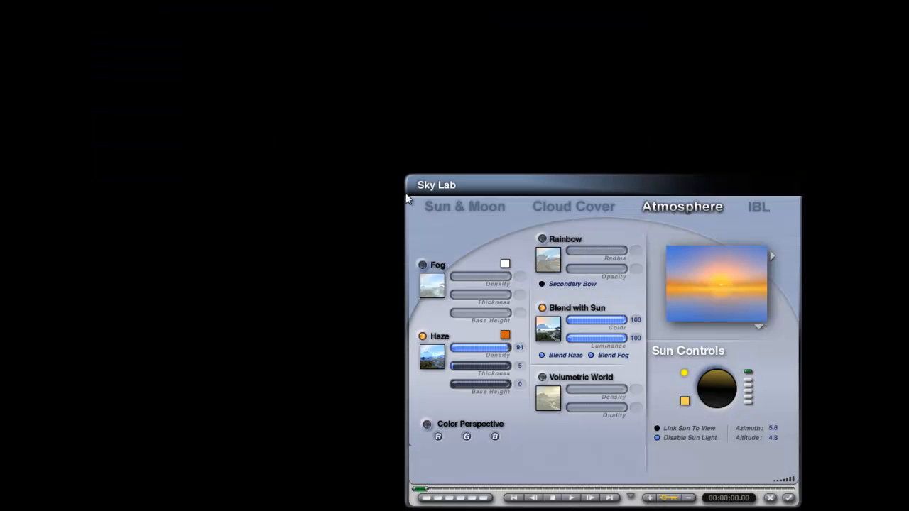
pyautogui.click(558, 313)
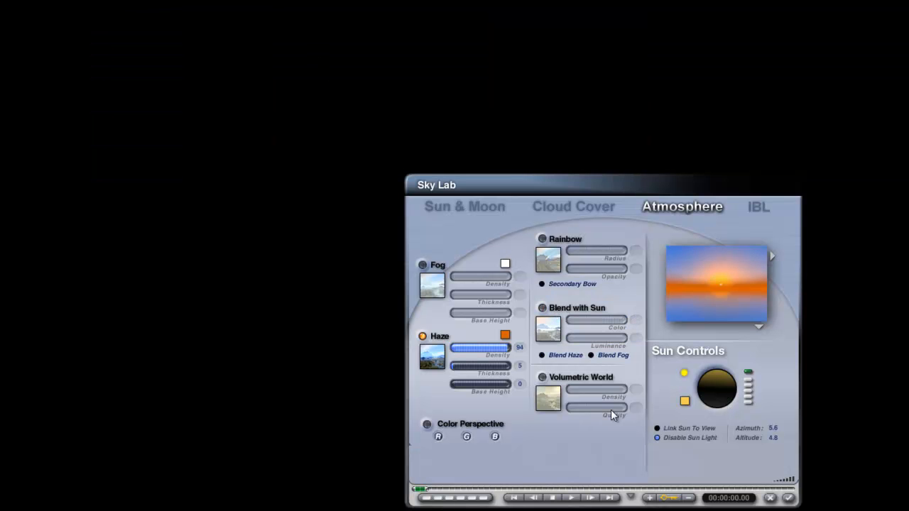
pyautogui.click(789, 498)
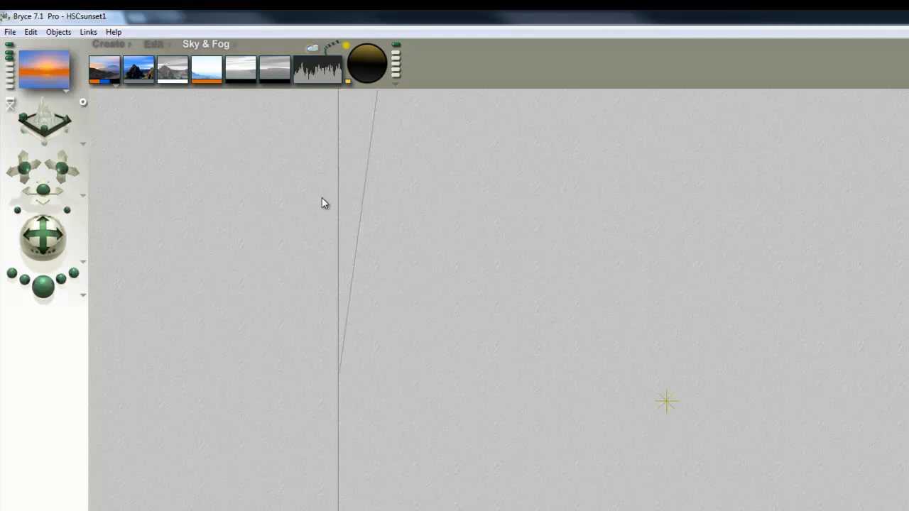
# Darken the orange haze colour by lowering its luminance and render the sunset
pyautogui.click(216, 84)
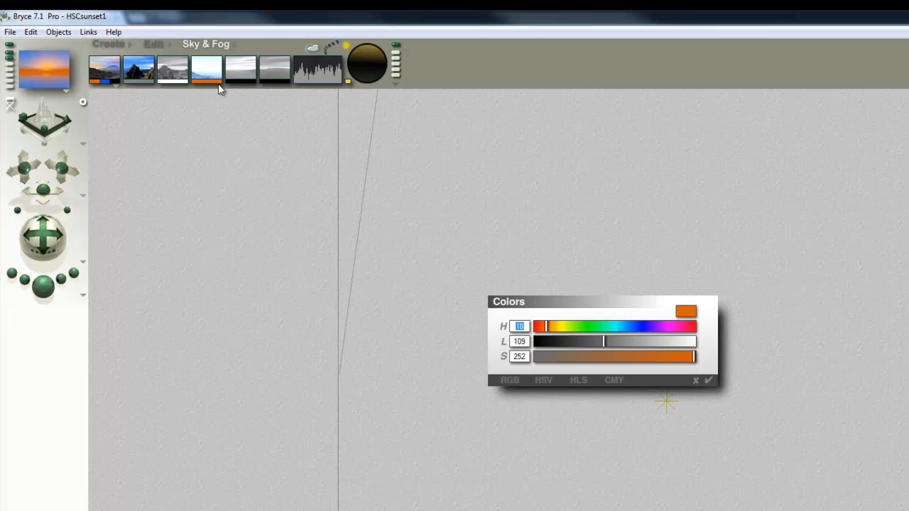
pyautogui.moveTo(599, 342); pyautogui.dragTo(584, 343)
pyautogui.click(707, 381)
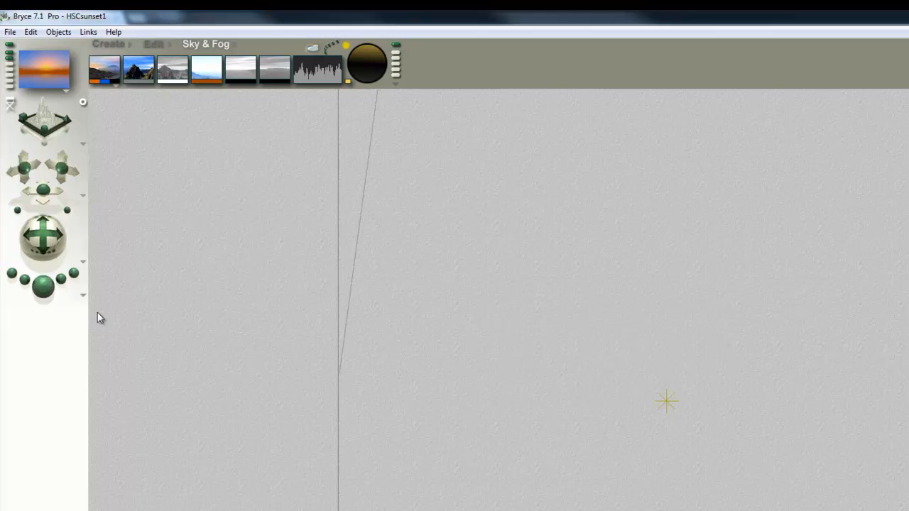
pyautogui.click(49, 293)
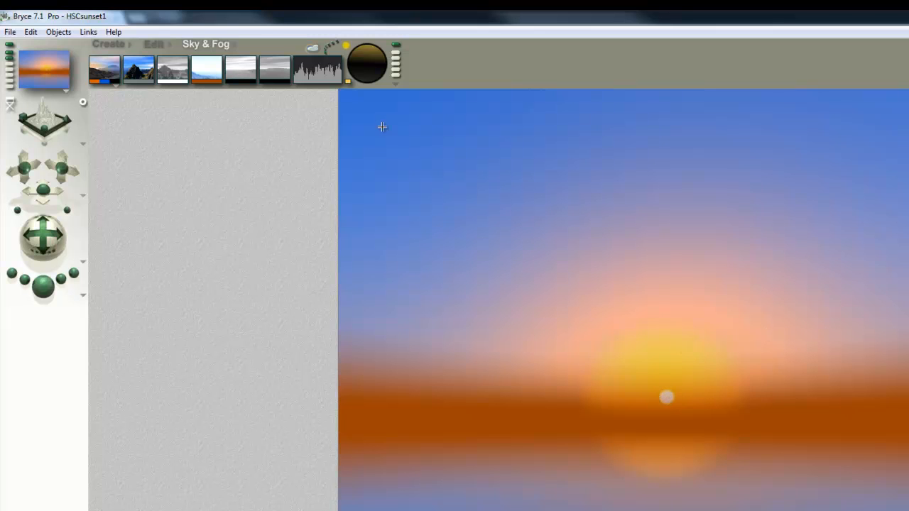
# Set the HDRI intensity to 6 in the Sky Lab's IBL settings and apply the change
pyautogui.click(314, 49)
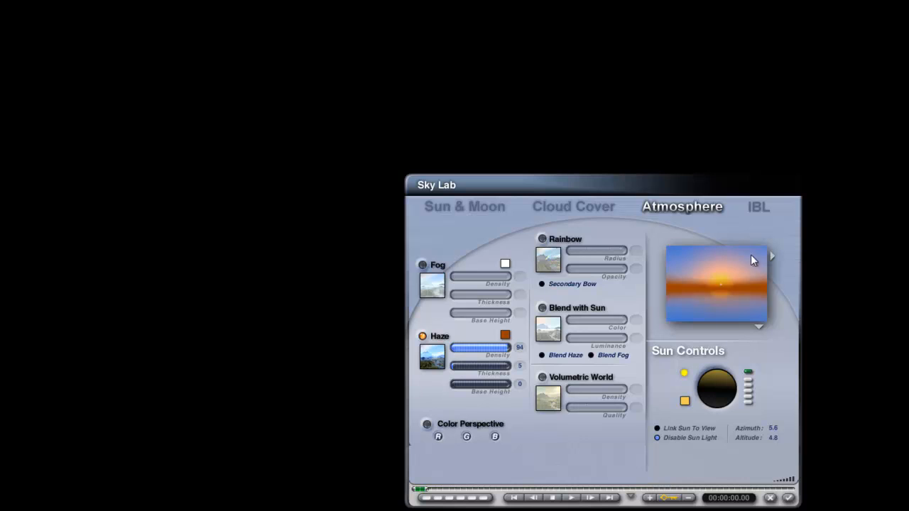
pyautogui.click(757, 208)
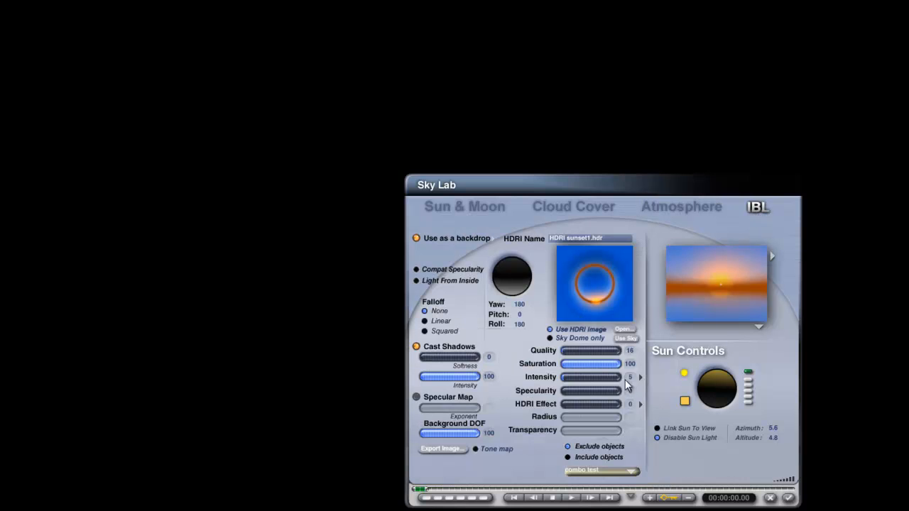
pyautogui.press('Return')
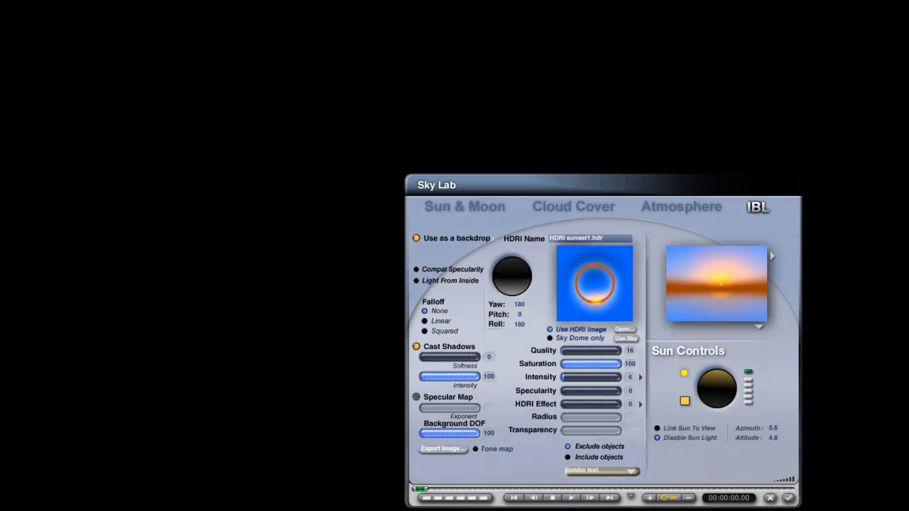
pyautogui.click(789, 498)
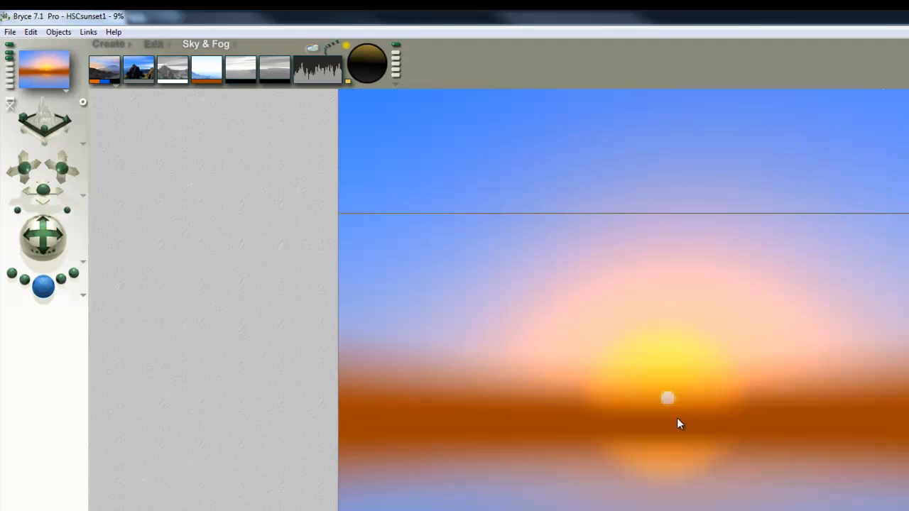
# Mark off areas of the render around the sun for inspection, and clear the selection
pyautogui.moveTo(667, 396)
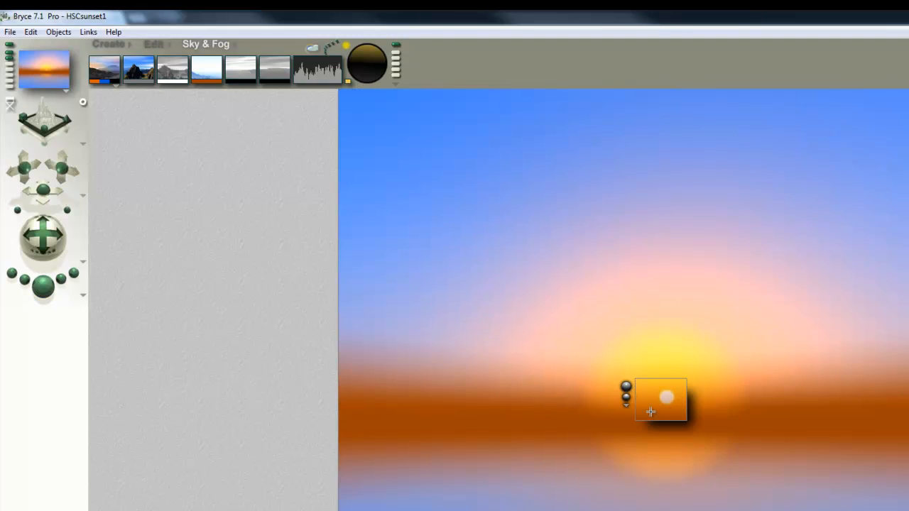
pyautogui.moveTo(804, 428); pyautogui.dragTo(690, 340)
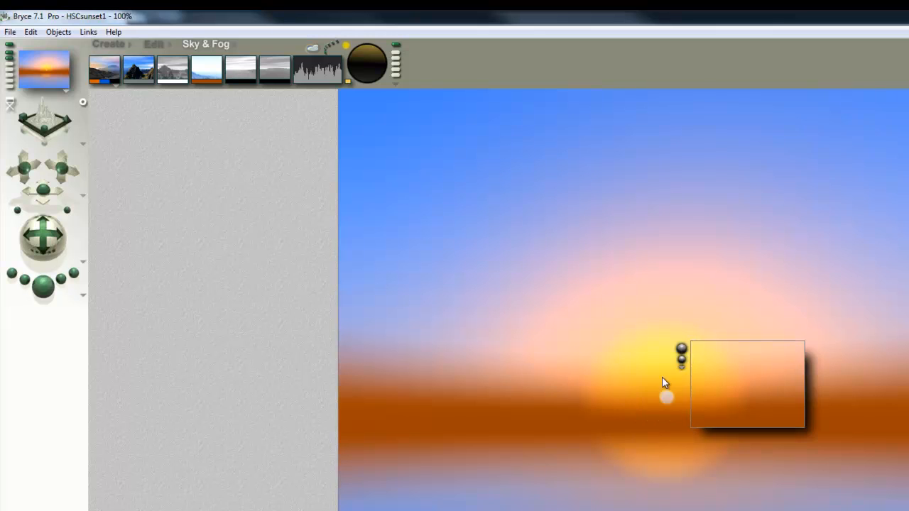
pyautogui.moveTo(681, 426); pyautogui.dragTo(601, 370)
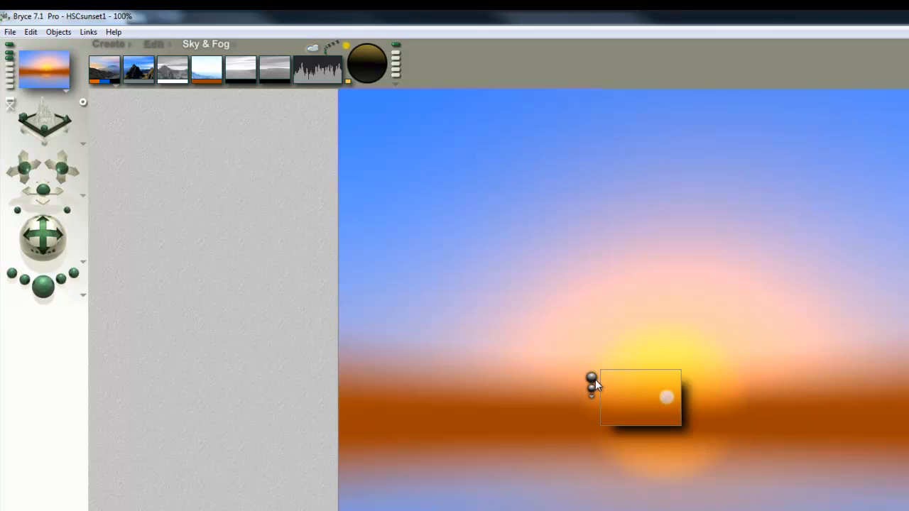
pyautogui.click(729, 420)
# Change the haze amount and render the sunset
pyautogui.keyDown('alt'); pyautogui.click(212, 66); pyautogui.keyUp('alt')
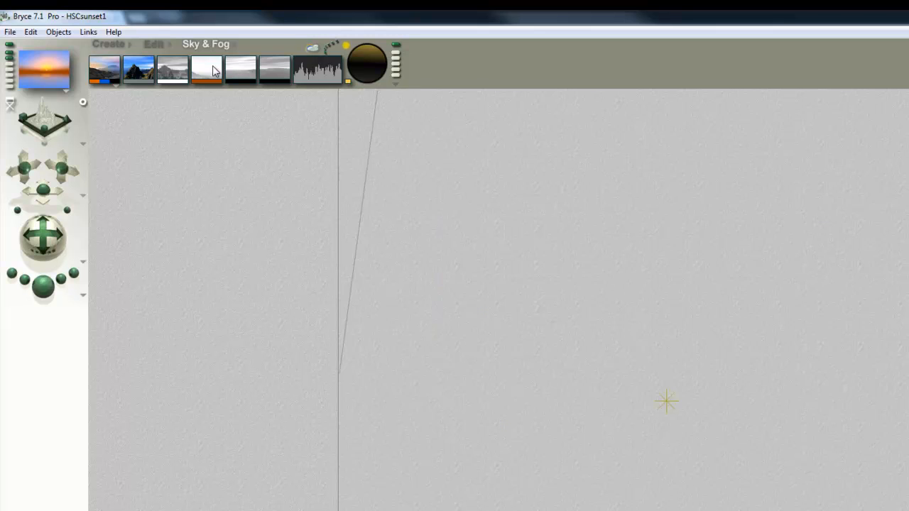
pyautogui.click(48, 291)
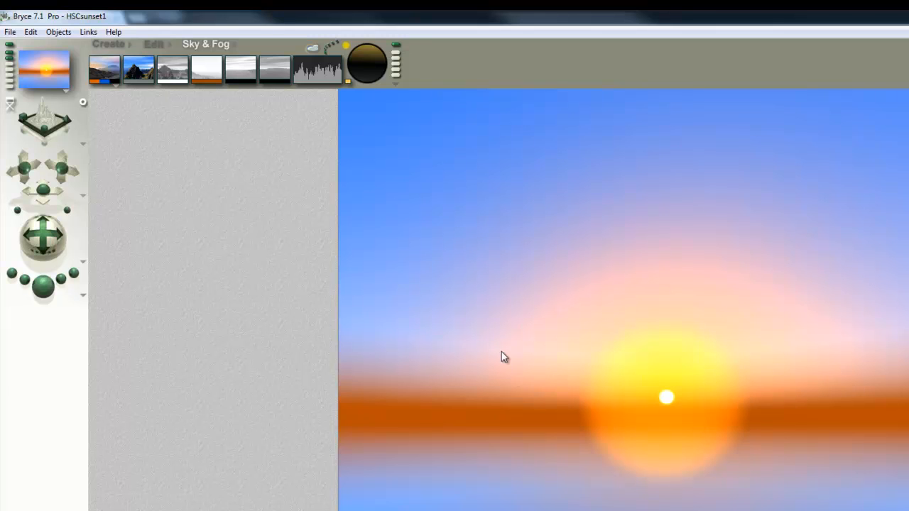
pyautogui.click(546, 354)
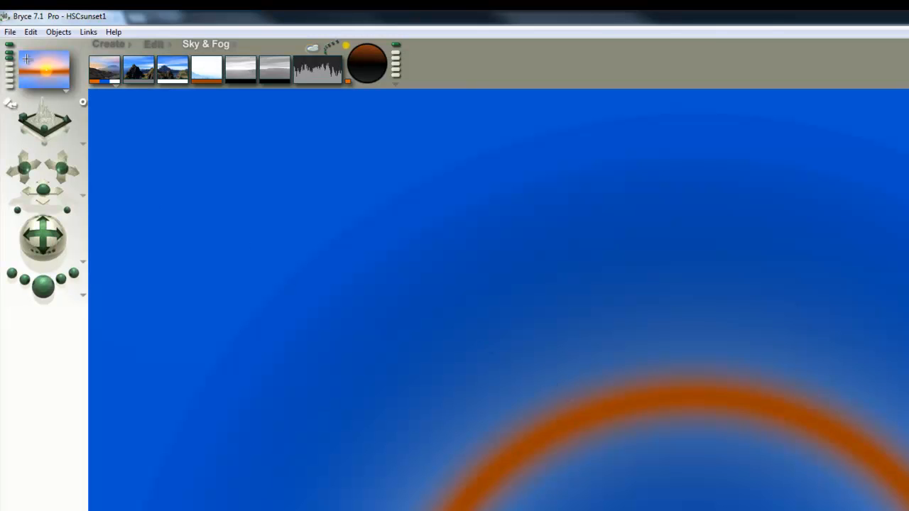
# Set the document's render resolution to 1:1.00 (960 x 960) and render the sunset
pyautogui.click(10, 32)
pyautogui.click(51, 59)
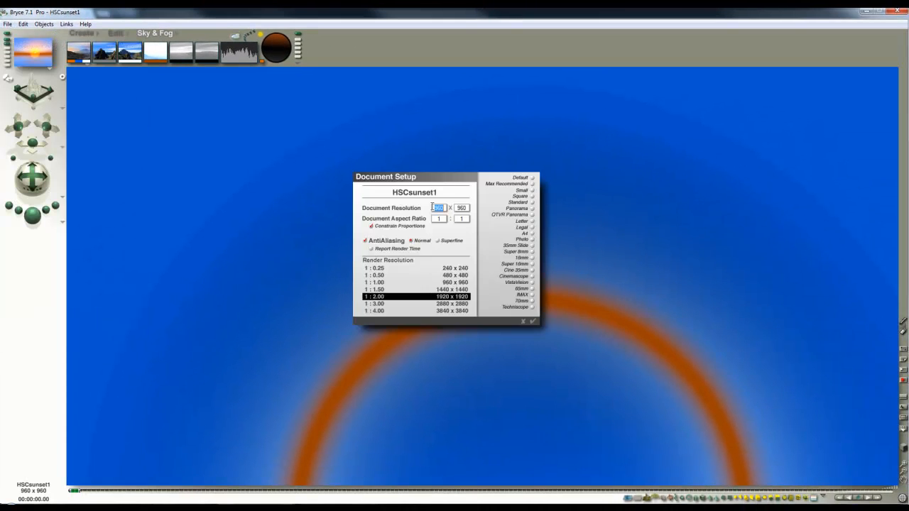
pyautogui.click(455, 274)
pyautogui.click(458, 283)
pyautogui.click(532, 321)
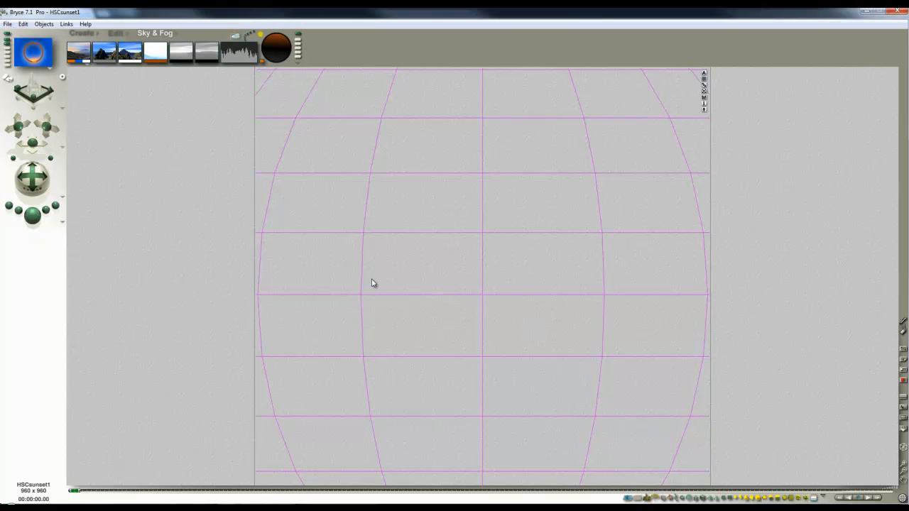
pyautogui.click(41, 223)
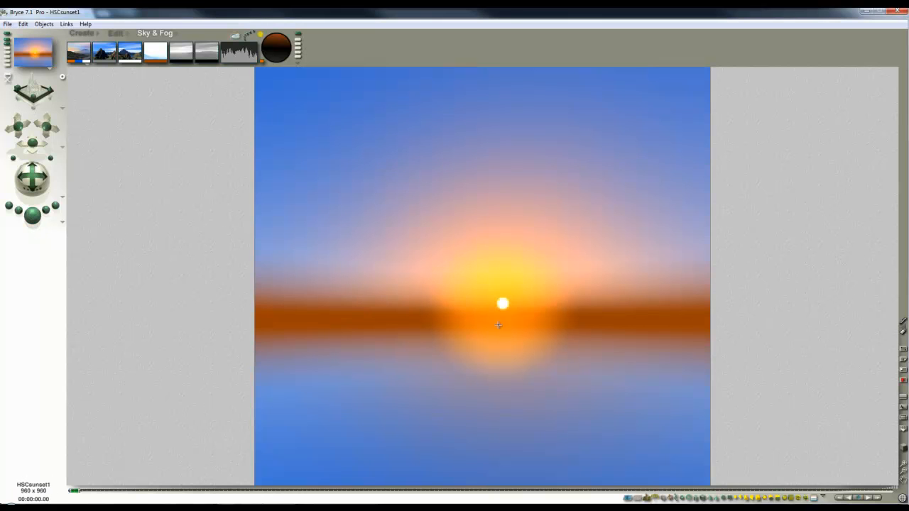
# Review the image-based lighting settings in the Sky Lab and close it
pyautogui.click(237, 37)
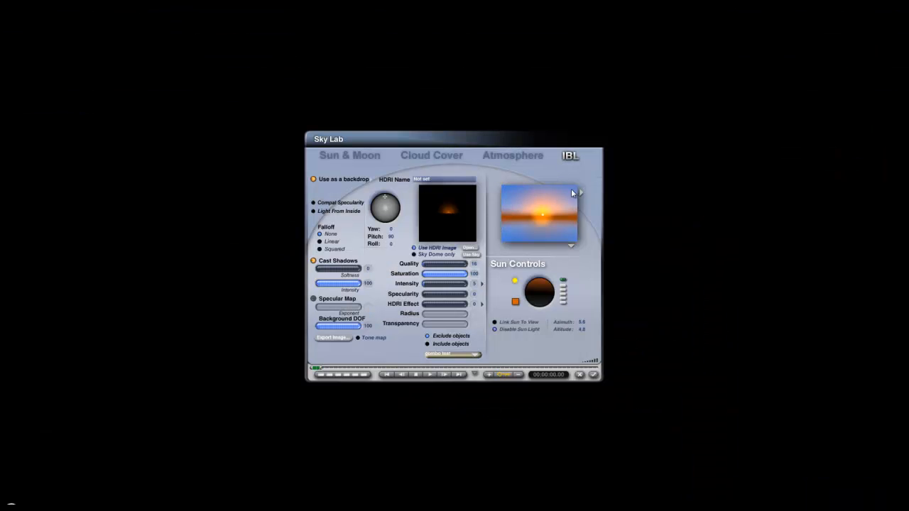
pyautogui.click(595, 376)
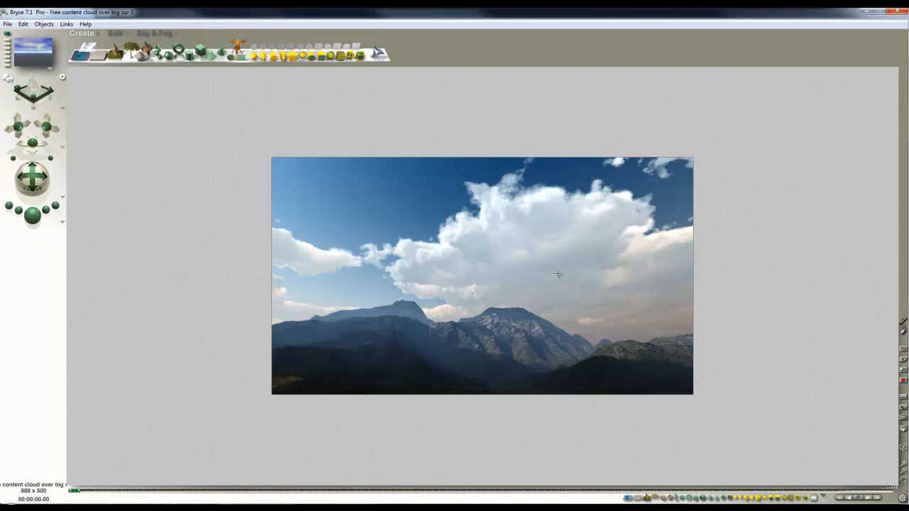
# In the "Free content cloud over big sur 1" scene, select the cloud slab and unlock it in its object attributes
pyautogui.click(557, 274)
pyautogui.rightClick(578, 213)
pyautogui.click(594, 217)
pyautogui.click(602, 205)
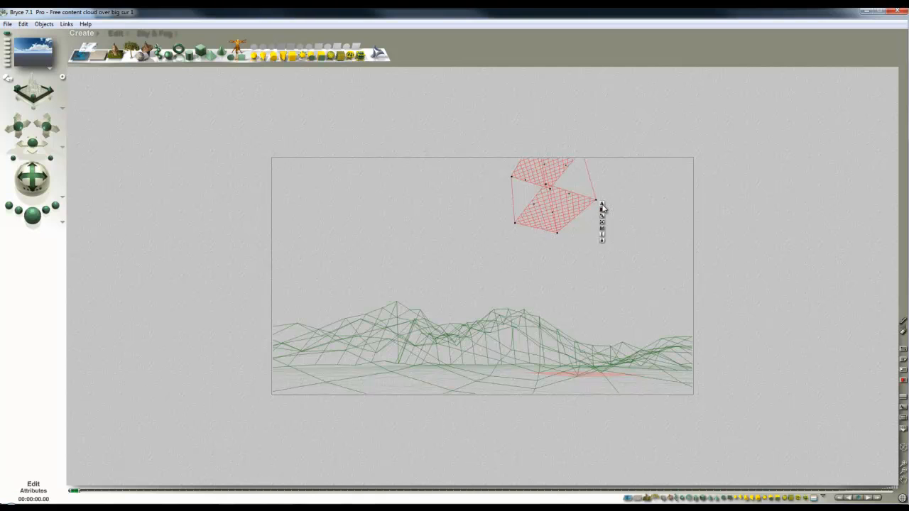
pyautogui.click(602, 205)
pyautogui.click(665, 263)
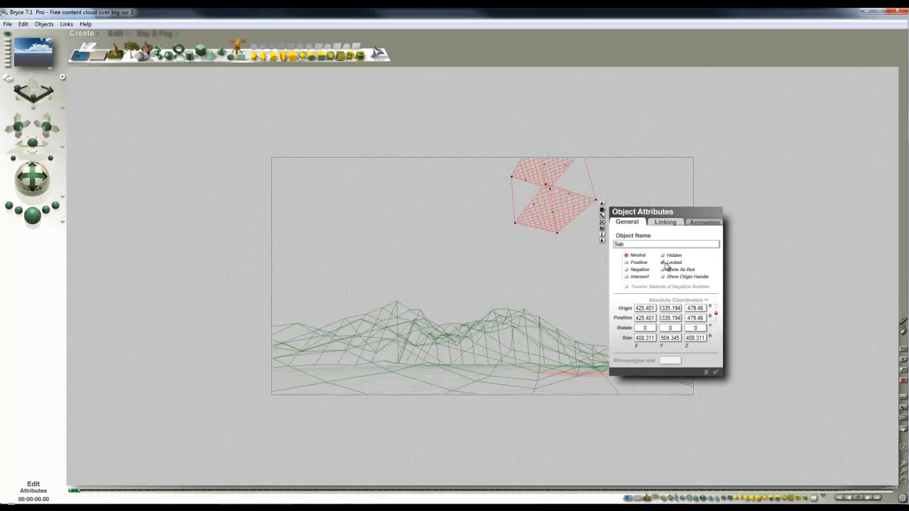
pyautogui.click(712, 370)
# Save the cloud slab as a preset in the Big category of the object library
pyautogui.click(98, 32)
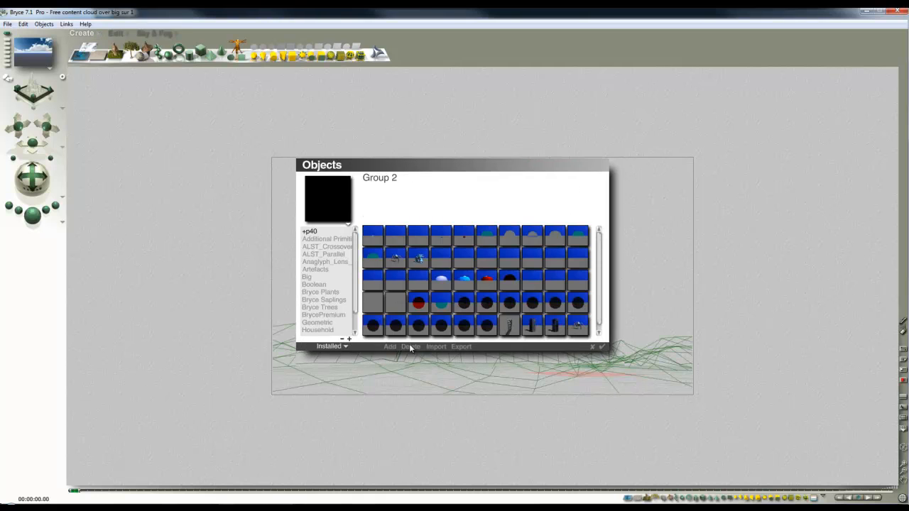
pyautogui.click(308, 277)
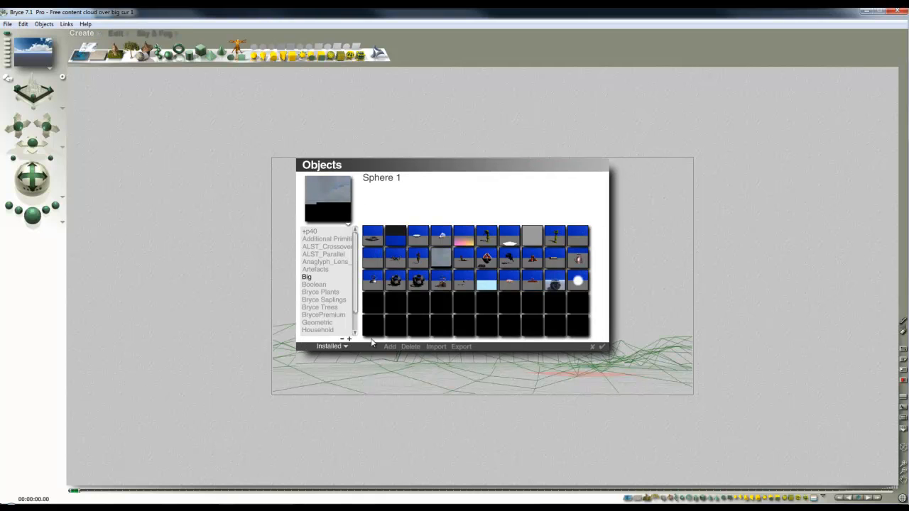
pyautogui.click(389, 347)
pyautogui.click(528, 291)
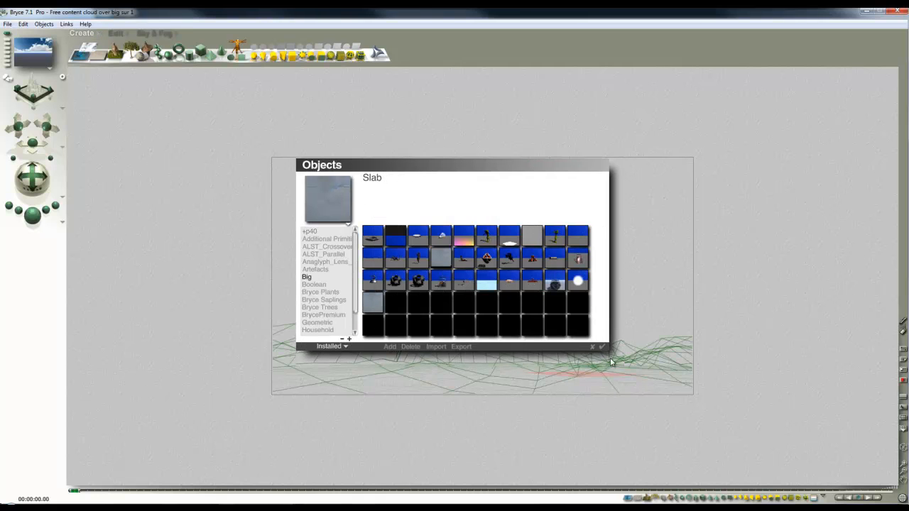
pyautogui.click(601, 346)
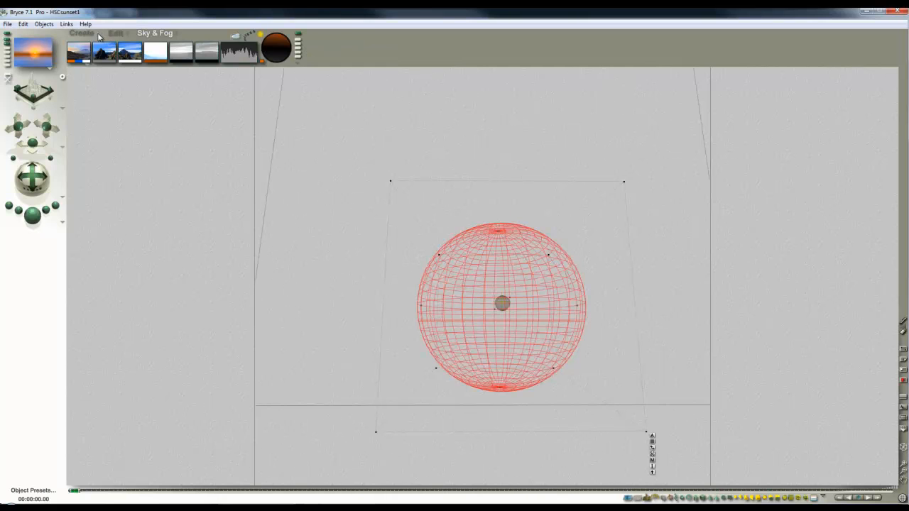
# Load the saved Slab cloud preset from the object library into the HSCsunset1 scene
pyautogui.click(100, 34)
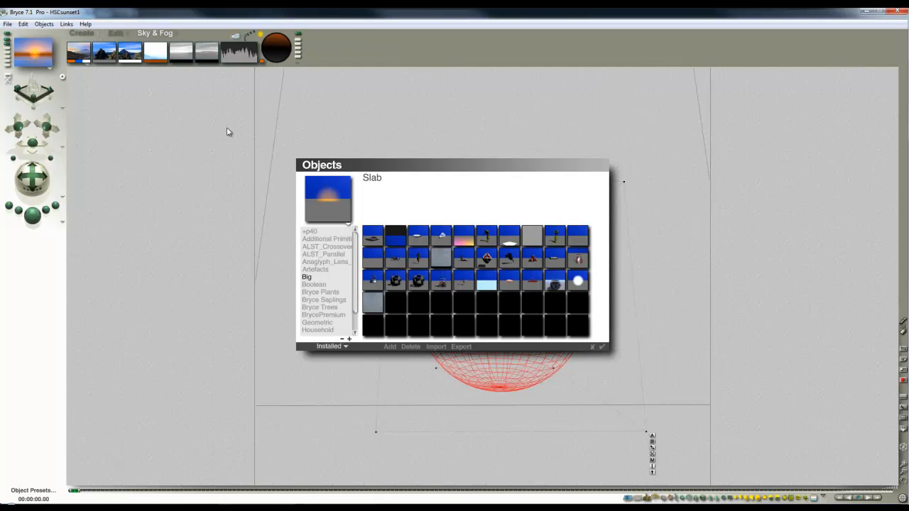
pyautogui.click(601, 346)
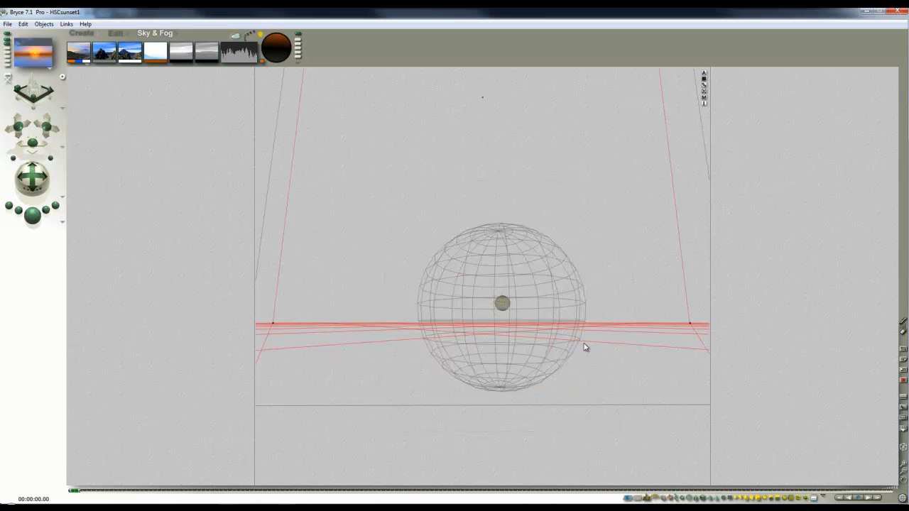
# Raise the cloud slab well above the camera in the side view
pyautogui.press('4')
pyautogui.click(903, 470)
pyautogui.click(904, 471)
pyautogui.click(903, 470)
pyautogui.click(904, 471)
pyautogui.click(903, 471)
pyautogui.click(904, 471)
pyautogui.click(904, 471)
pyautogui.click(904, 472)
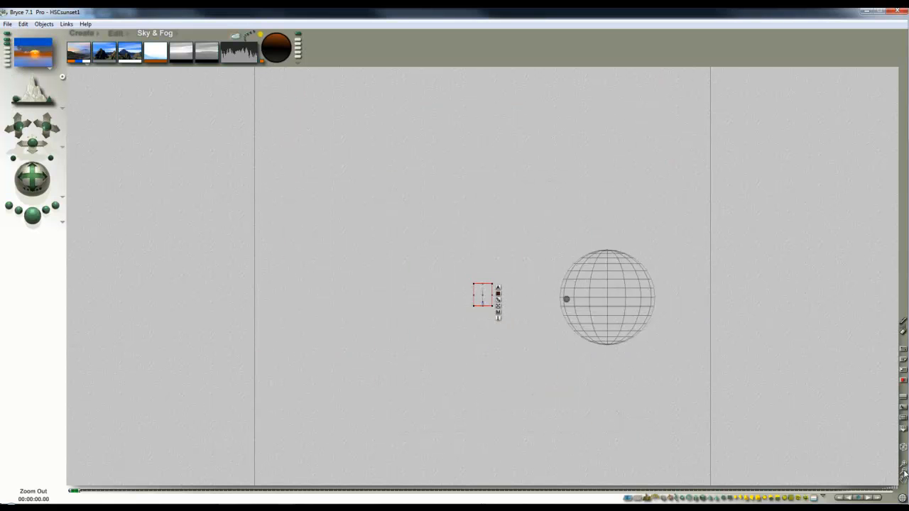
pyautogui.click(904, 472)
pyautogui.click(115, 34)
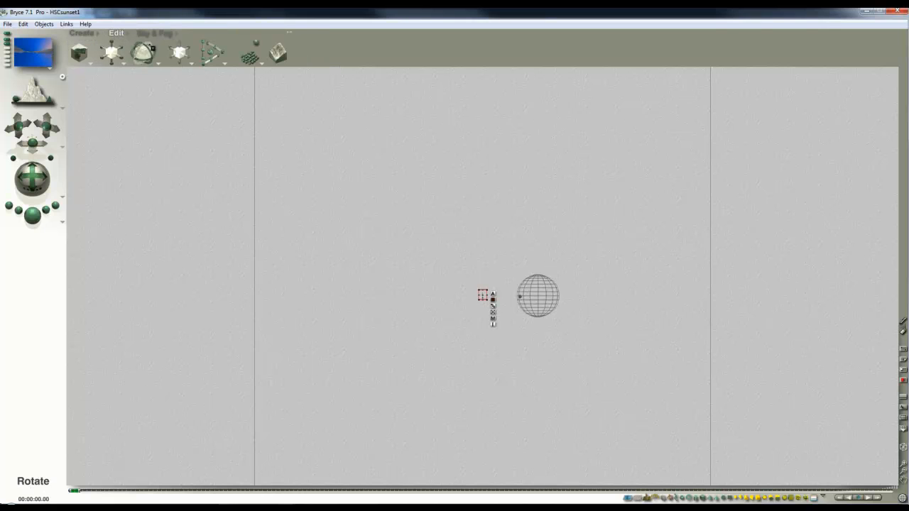
pyautogui.moveTo(182, 47); pyautogui.dragTo(237, 75)
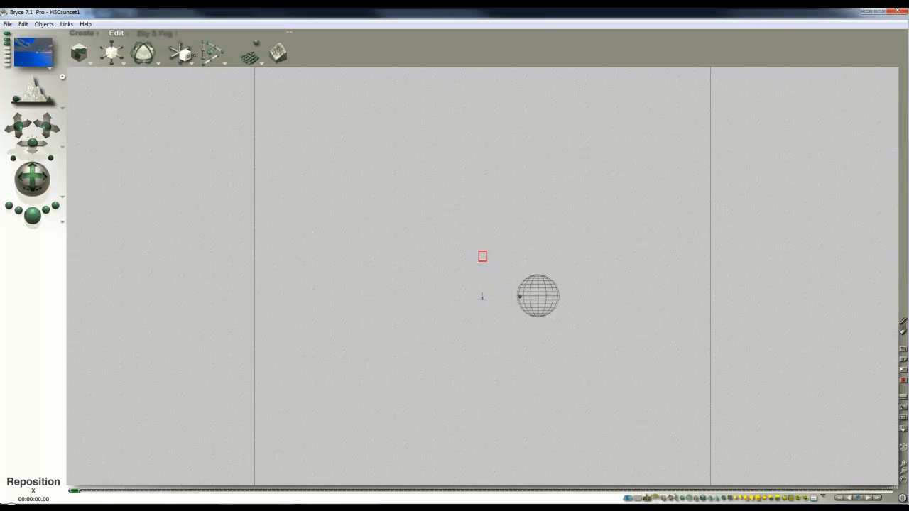
pyautogui.moveTo(188, 56); pyautogui.dragTo(185, 52)
# Render the sunset with the cloud slab from the sunset camera, and mark off an area of the clouds
pyautogui.press('1')
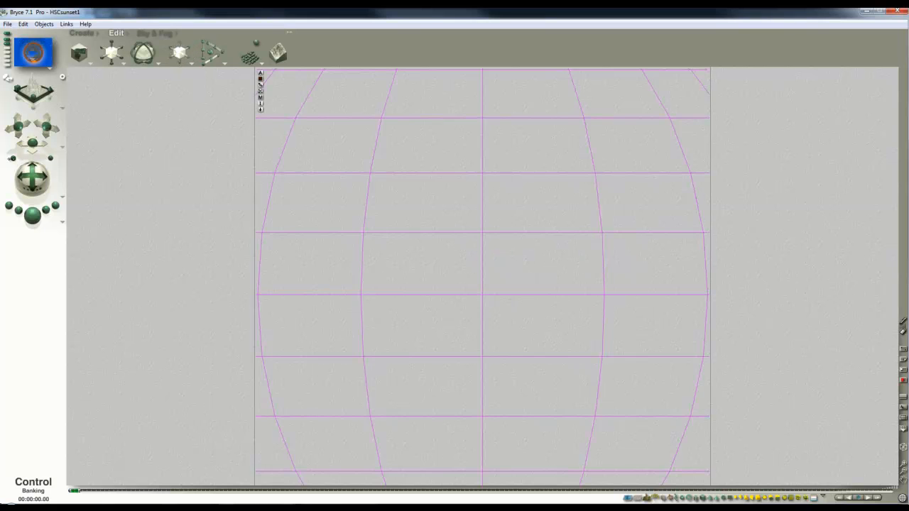
pyautogui.press('1')
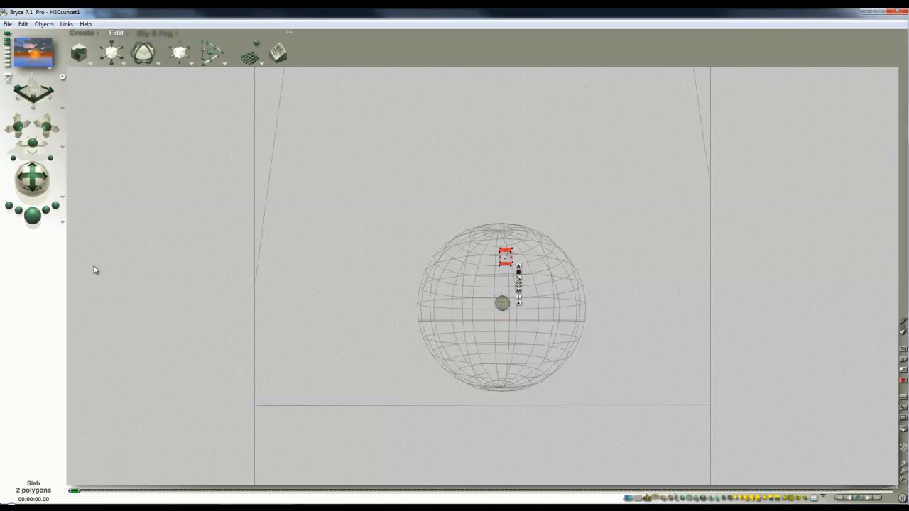
pyautogui.click(32, 214)
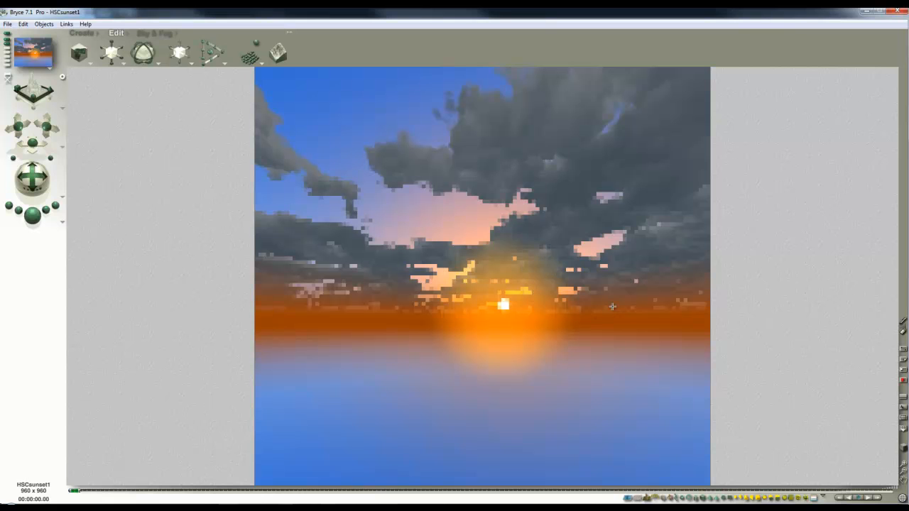
pyautogui.moveTo(612, 307); pyautogui.dragTo(519, 229)
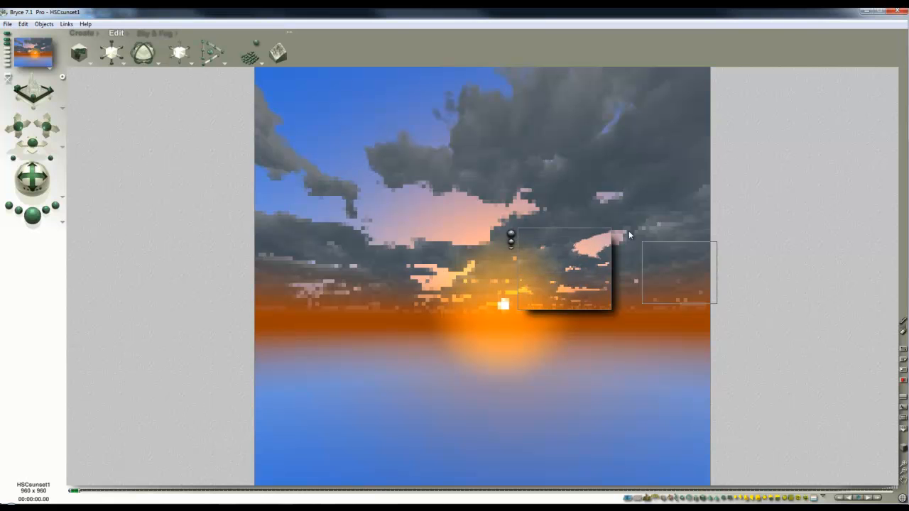
pyautogui.moveTo(629, 235); pyautogui.dragTo(628, 232)
# Move the cloud slab horizontally in the side view, beyond the sphere on the side away from the camera
pyautogui.press('Escape')
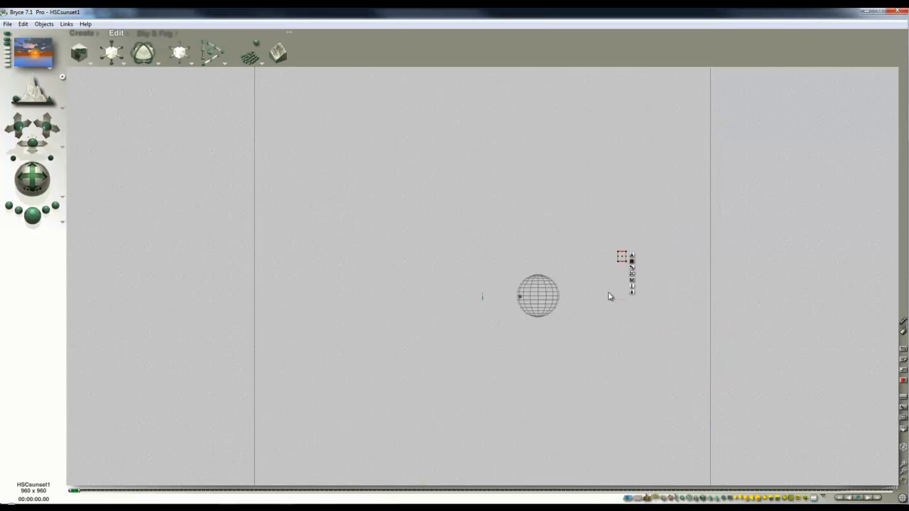
pyautogui.click(179, 61)
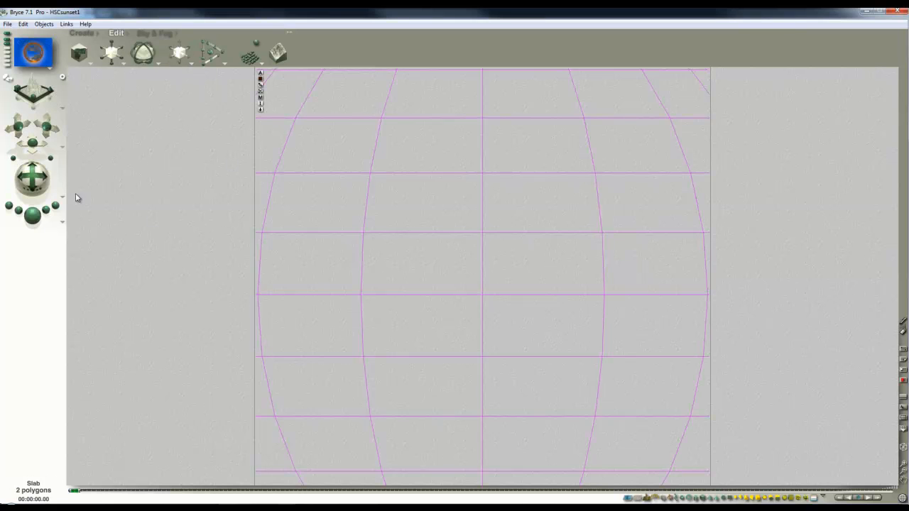
# Render the repositioned cloud slab from the current view and the sunset camera, marking off areas around the sun and clouds
pyautogui.click(43, 215)
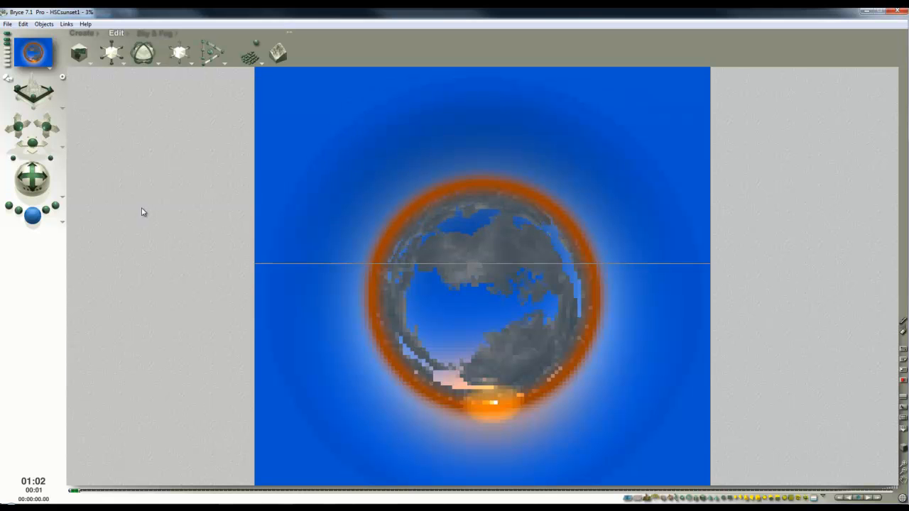
pyautogui.click(139, 204)
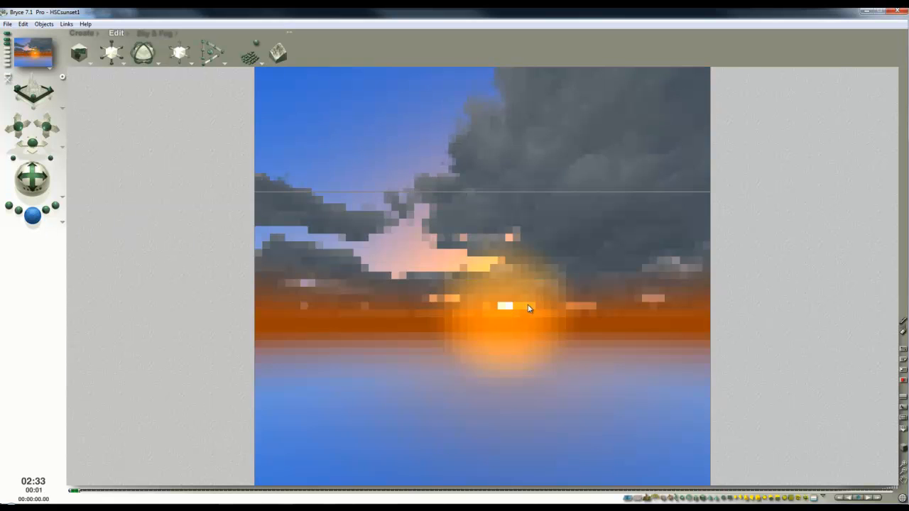
pyautogui.moveTo(556, 286); pyautogui.dragTo(450, 228)
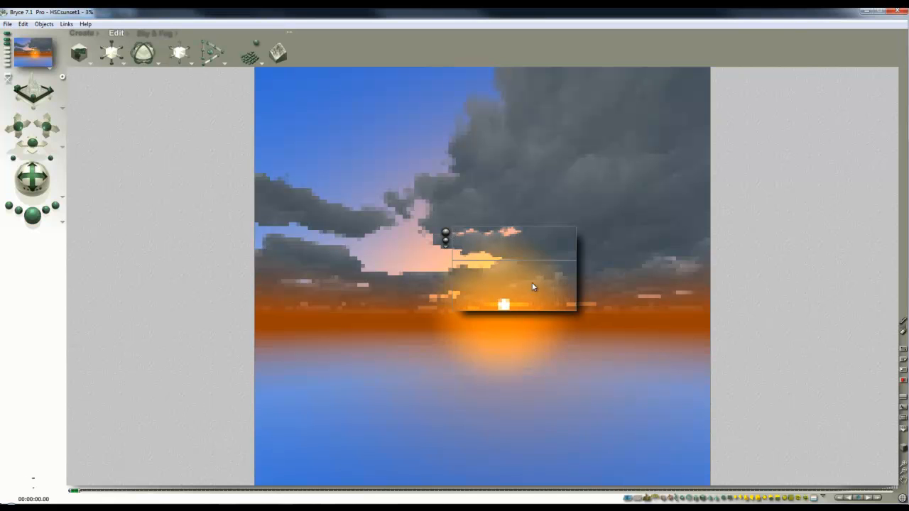
pyautogui.moveTo(578, 351); pyautogui.dragTo(366, 252)
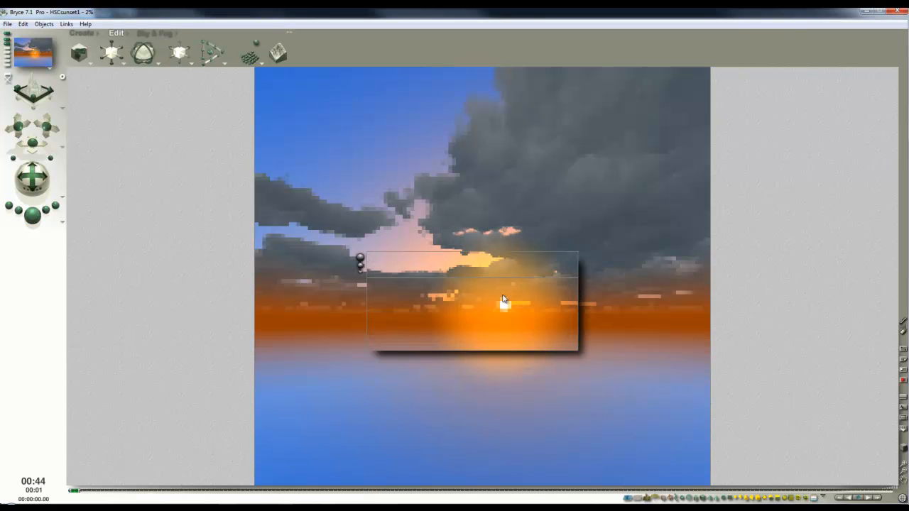
pyautogui.moveTo(632, 309); pyautogui.dragTo(521, 208)
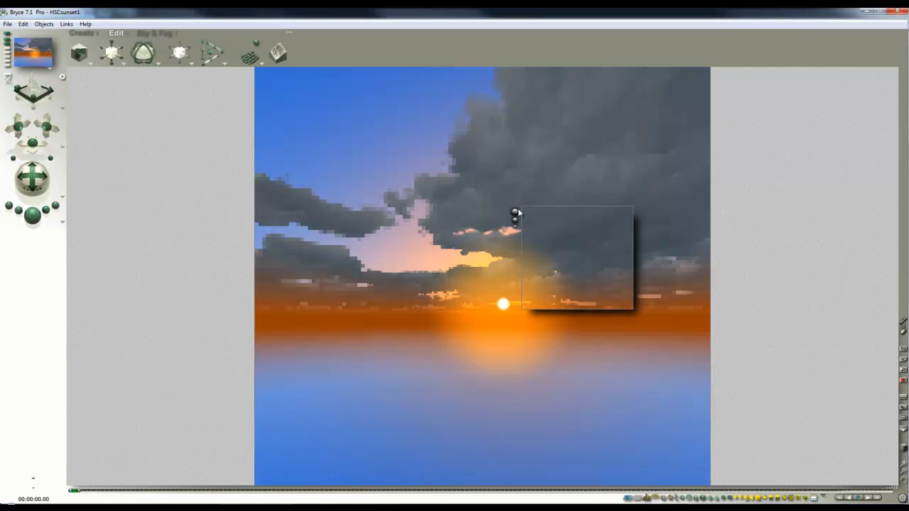
pyautogui.moveTo(628, 274); pyautogui.dragTo(402, 146)
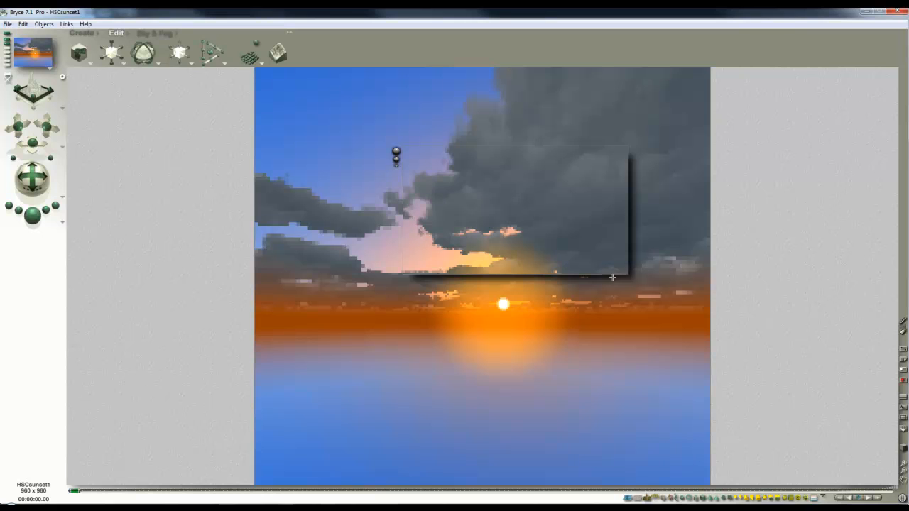
pyautogui.moveTo(599, 281); pyautogui.dragTo(659, 344)
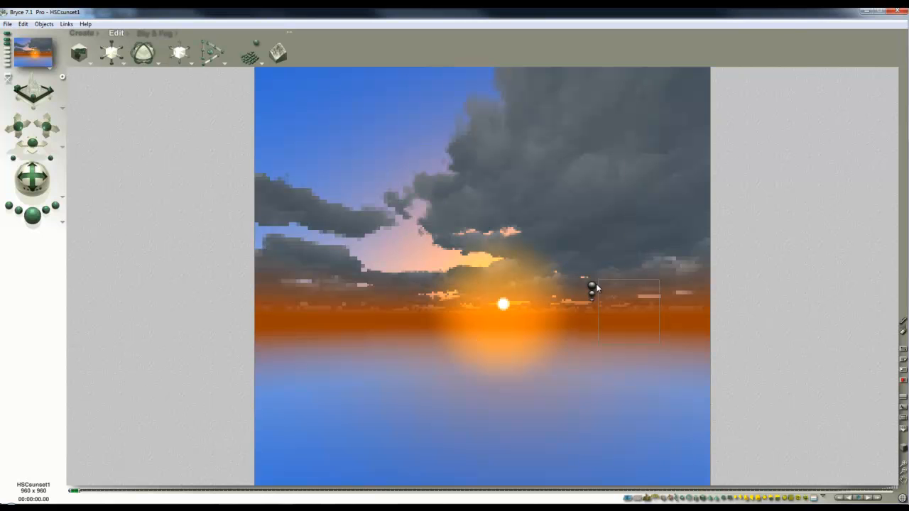
pyautogui.moveTo(464, 330); pyautogui.dragTo(411, 286)
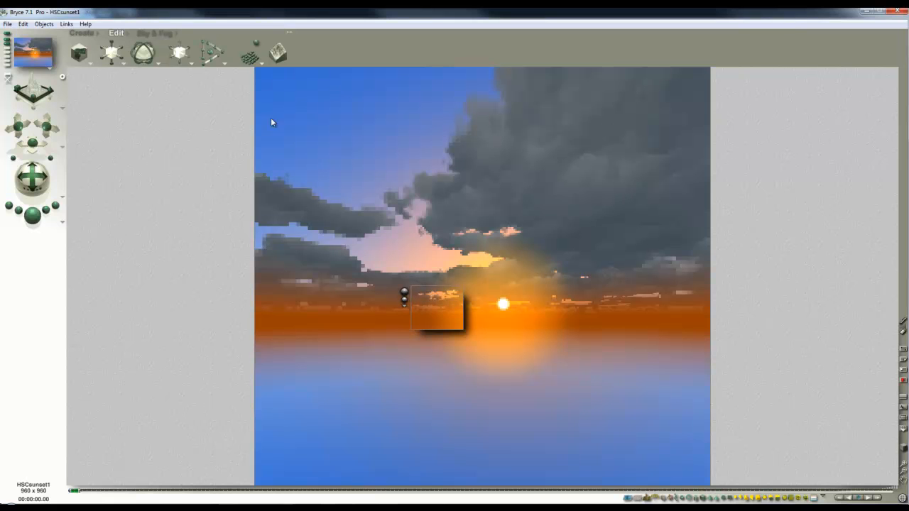
# Set the sky's shadow ambient color to white and render the sunset
pyautogui.click(155, 33)
pyautogui.click(121, 60)
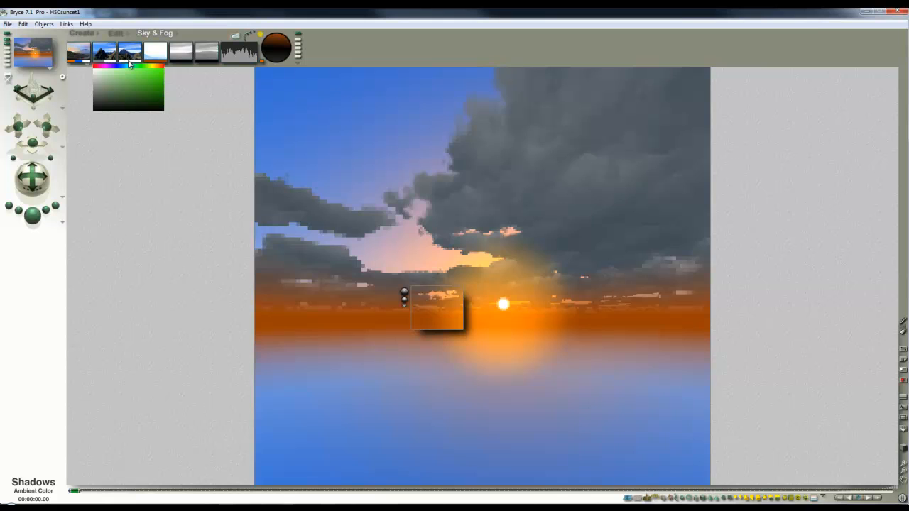
pyautogui.click(129, 64)
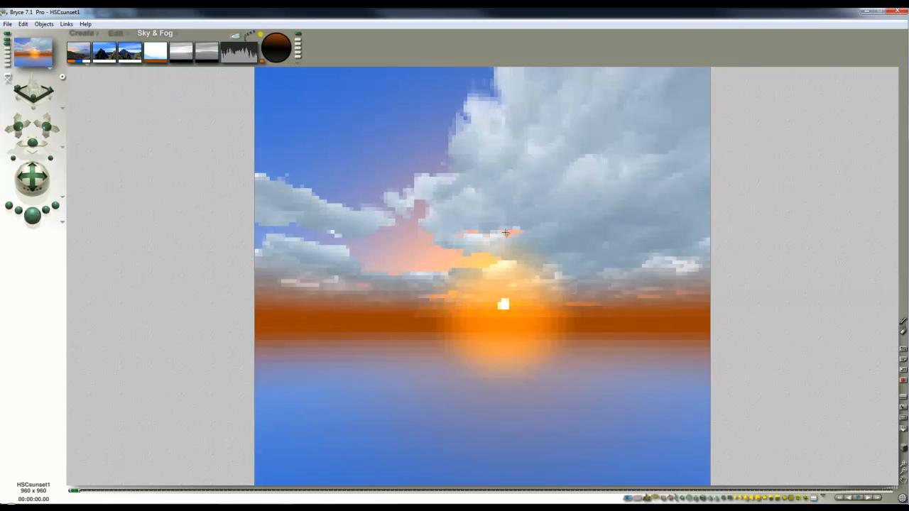
# Recolor the cloud slab's Basic Altitude texture D in the Deep Texture Editor with near-black and dark blue, and render it
pyautogui.click(505, 233)
pyautogui.click(518, 301)
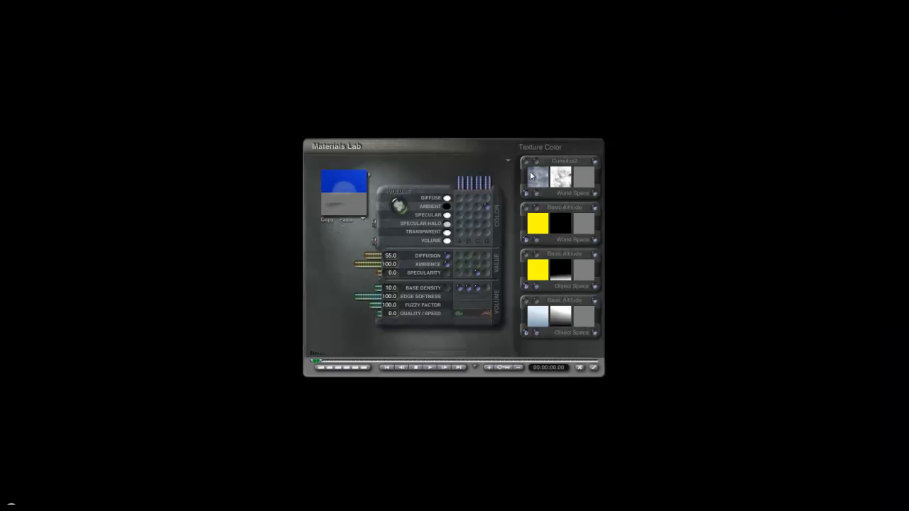
pyautogui.click(607, 340)
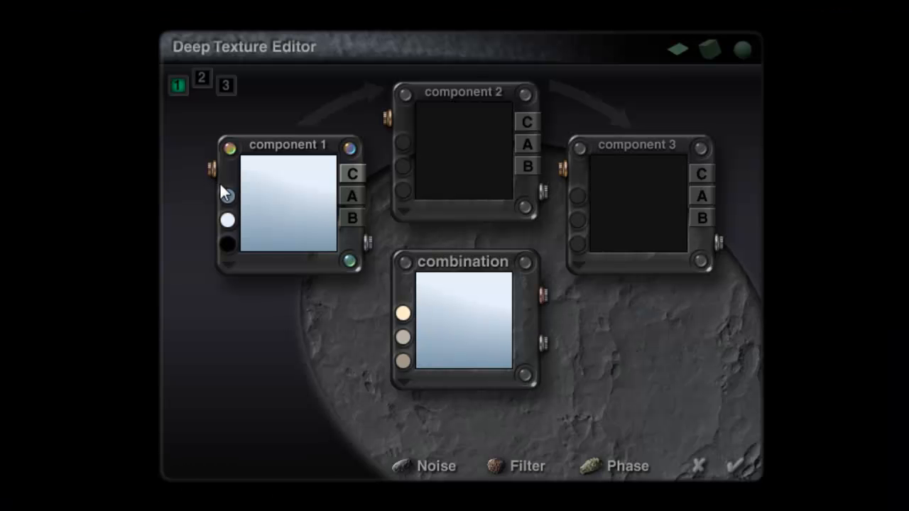
pyautogui.moveTo(228, 195); pyautogui.dragTo(548, 243)
pyautogui.moveTo(228, 220); pyautogui.dragTo(348, 148)
pyautogui.click(736, 465)
pyautogui.click(743, 487)
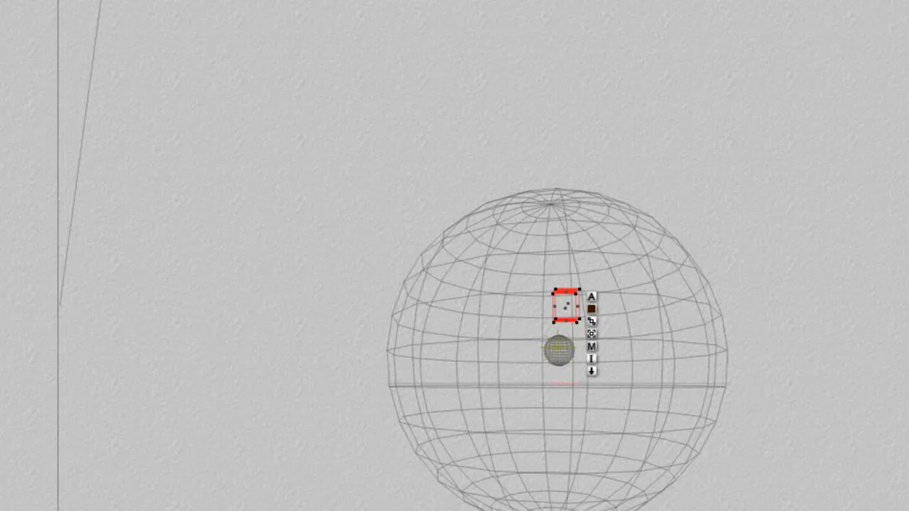
pyautogui.hotkey('ctrl', 'r')
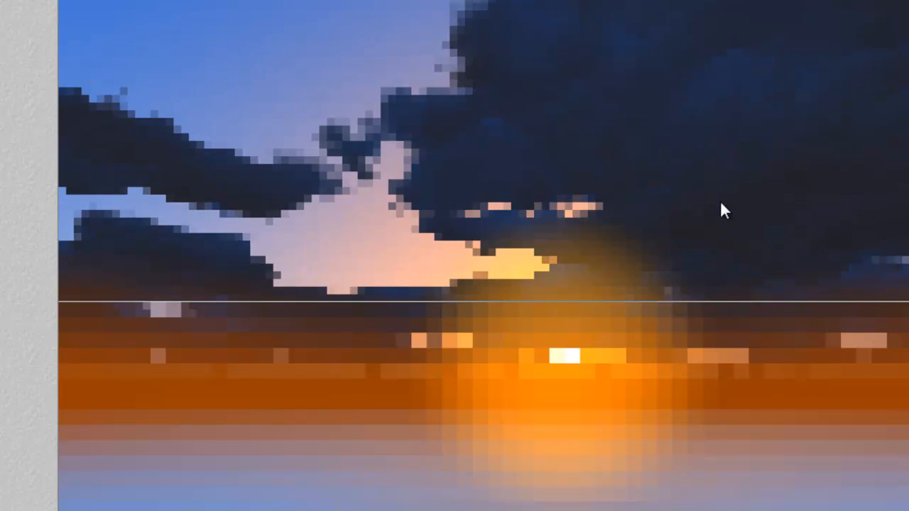
pyautogui.click(594, 190)
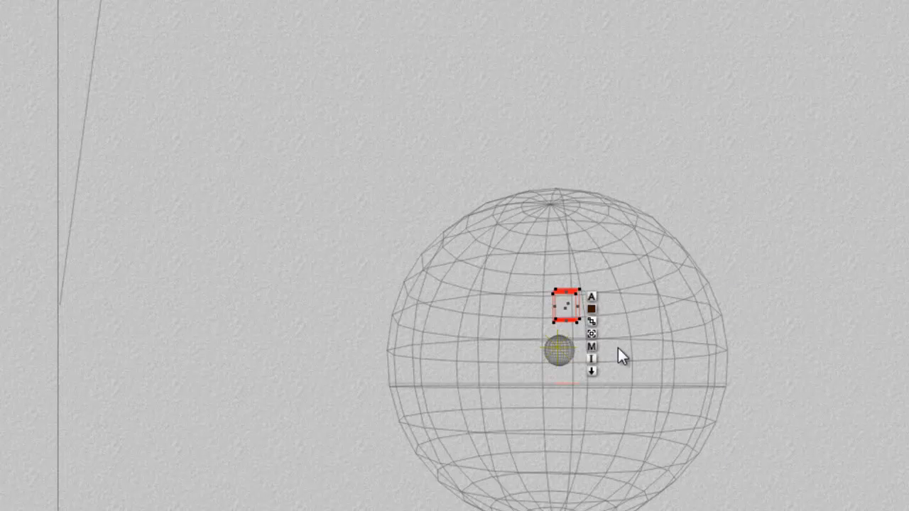
# Set the color mode of component 1 in the slab's Basic Altitude texture D to Linear Interpol3
pyautogui.click(594, 346)
pyautogui.click(609, 371)
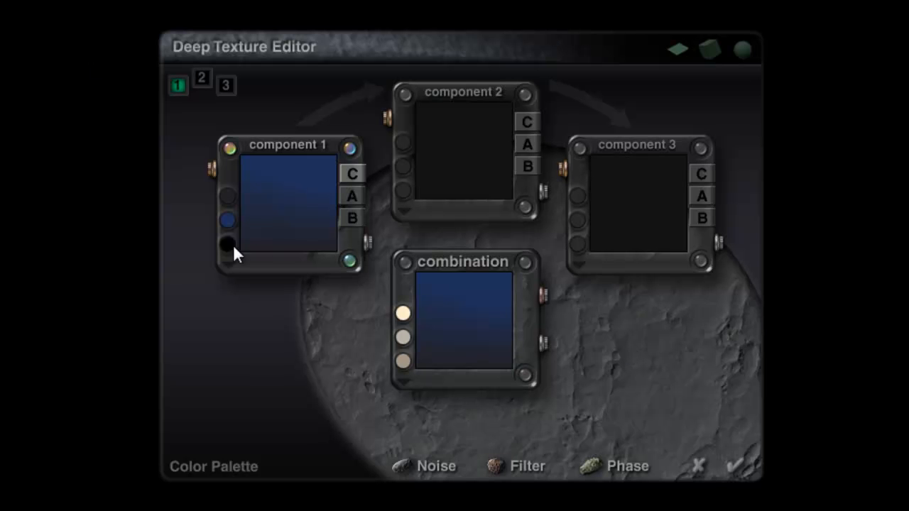
pyautogui.click(227, 264)
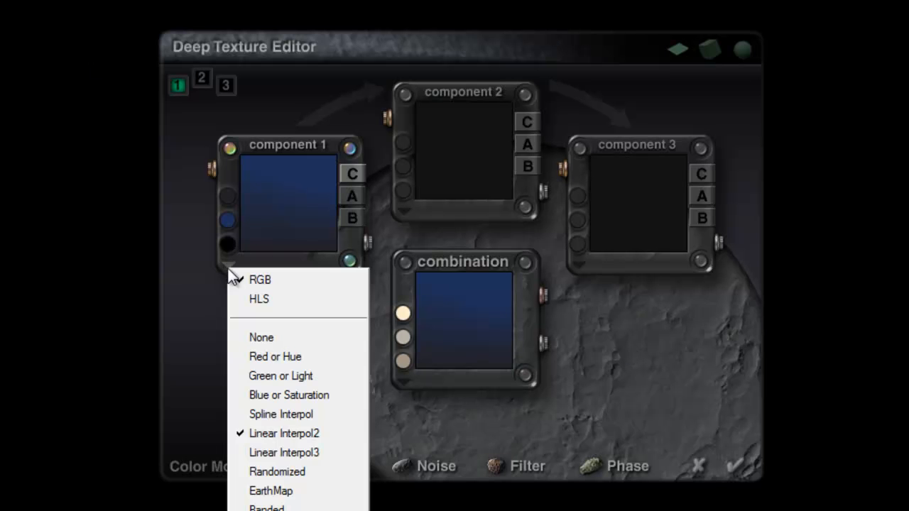
pyautogui.click(308, 451)
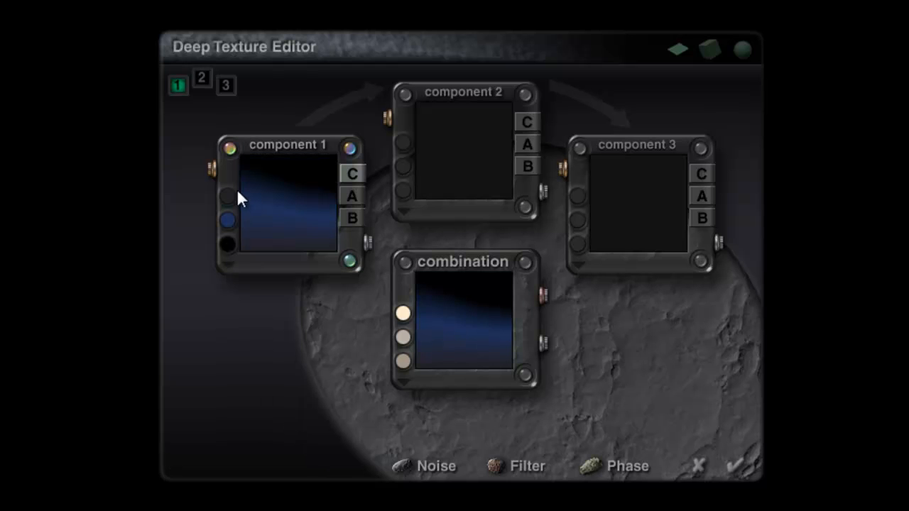
# Set the three colors of the slab's altitude texture to red, green and blue and render a test of their distribution
pyautogui.moveTo(231, 198); pyautogui.dragTo(364, 211)
pyautogui.moveTo(221, 222); pyautogui.dragTo(318, 235)
pyautogui.moveTo(228, 245); pyautogui.dragTo(278, 258)
pyautogui.click(731, 467)
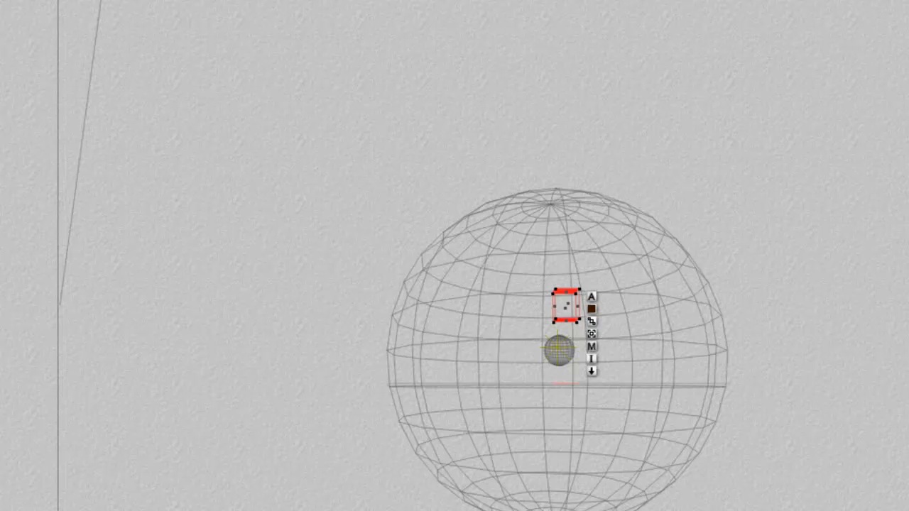
pyautogui.hotkey('ctrl', 'r')
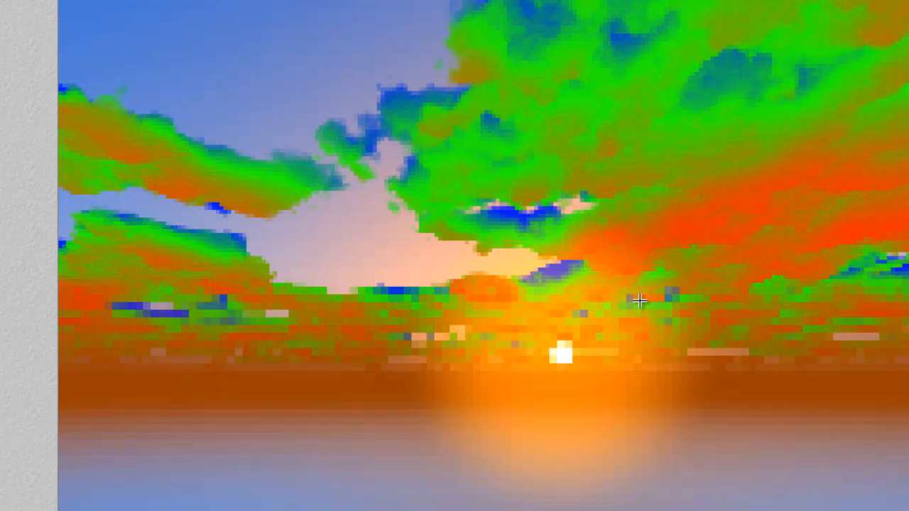
pyautogui.press('Escape')
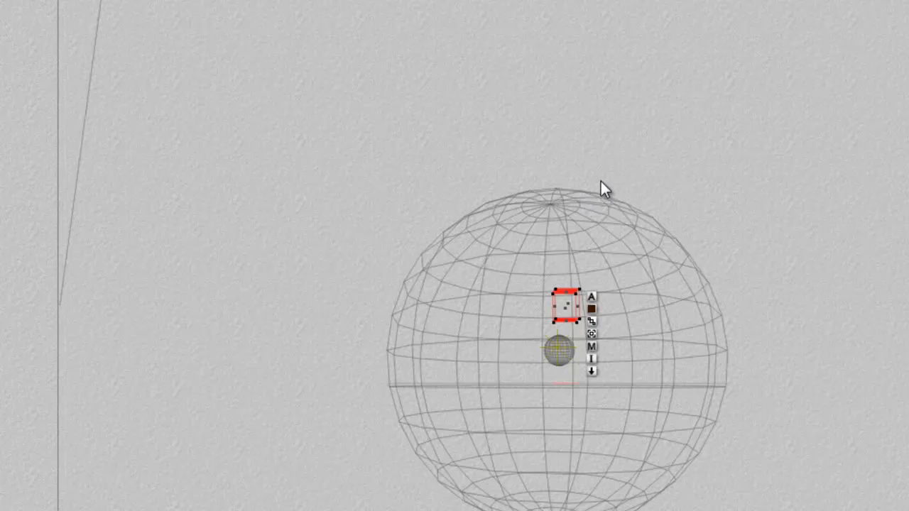
# Set the three colors of the slab's altitude texture to dark orange, dark gray and grayish blue, apply the material and render
pyautogui.click(594, 346)
pyautogui.click(625, 348)
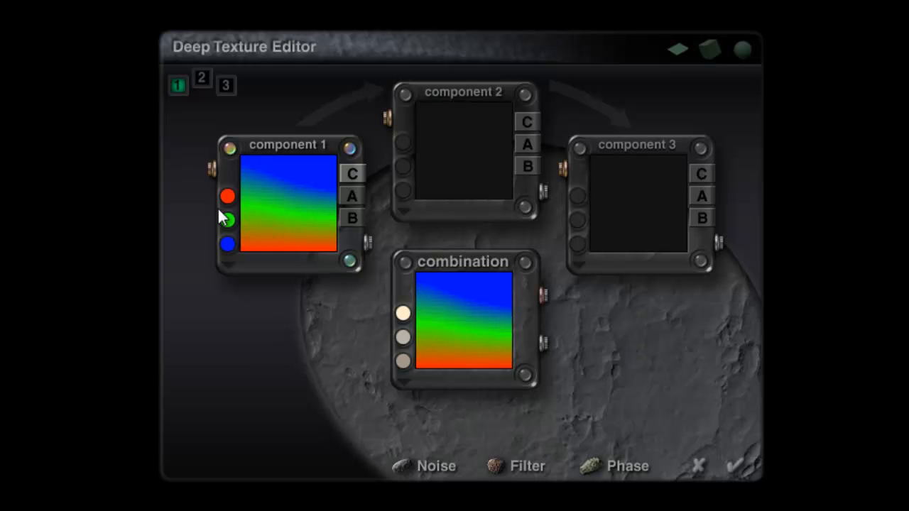
pyautogui.moveTo(229, 196); pyautogui.dragTo(327, 292)
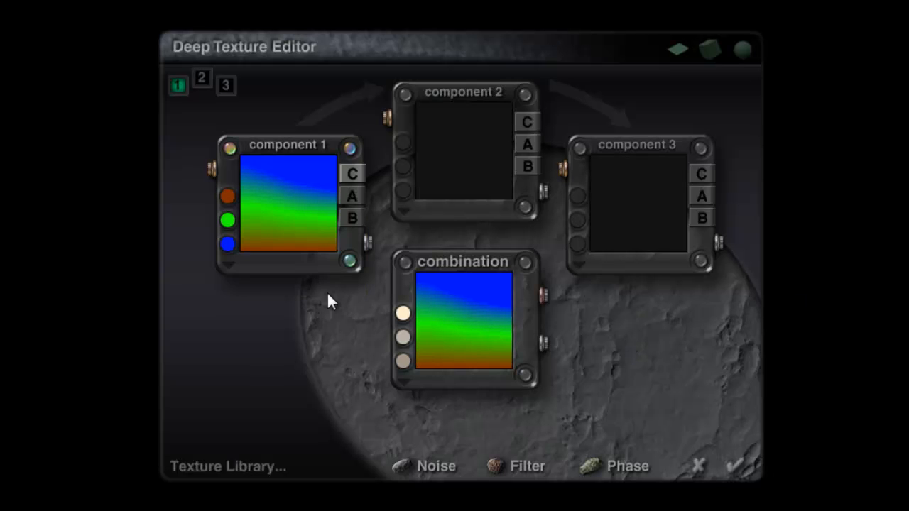
pyautogui.moveTo(227, 220); pyautogui.dragTo(348, 298)
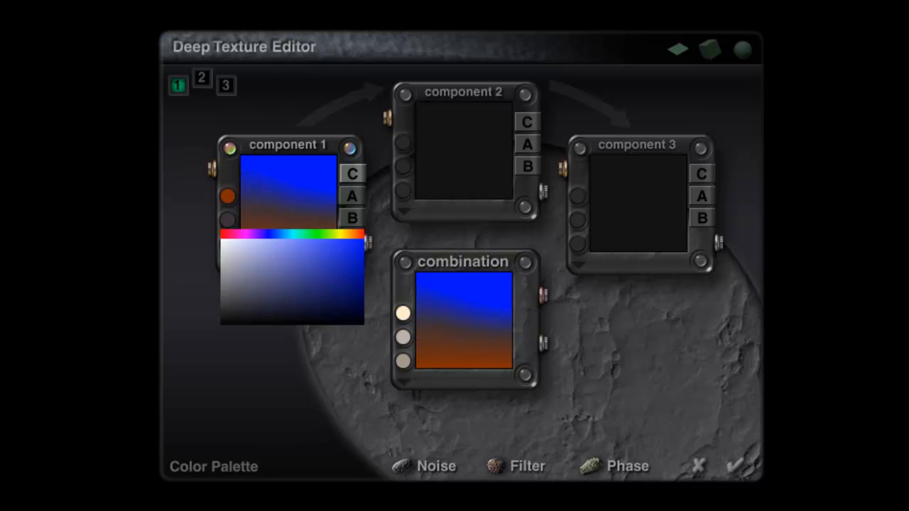
pyautogui.moveTo(260, 301); pyautogui.dragTo(254, 301)
pyautogui.click(230, 245)
pyautogui.moveTo(230, 245); pyautogui.dragTo(300, 295)
pyautogui.click(735, 466)
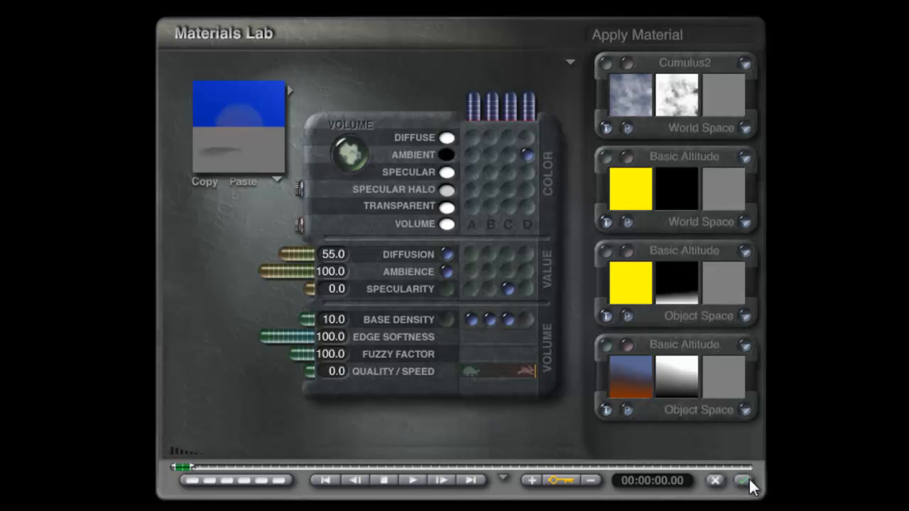
pyautogui.click(742, 483)
pyautogui.hotkey('ctrl', 'r')
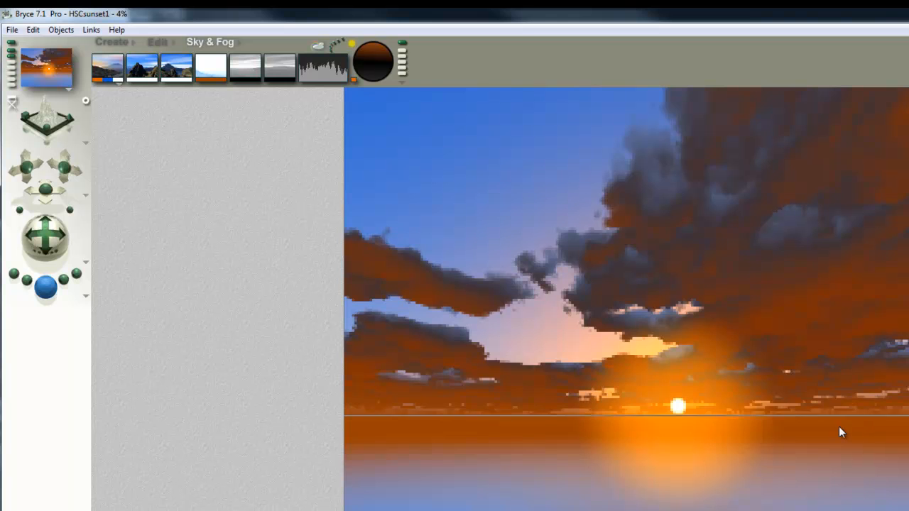
# Enable the sky's own clouds, render the sunset and mark off the area around the sun and horizon
pyautogui.click(214, 67)
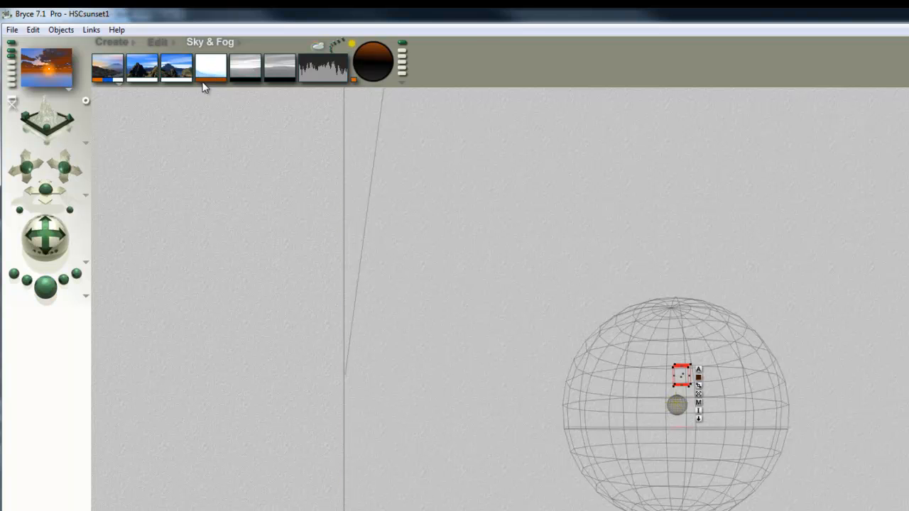
pyautogui.click(242, 66)
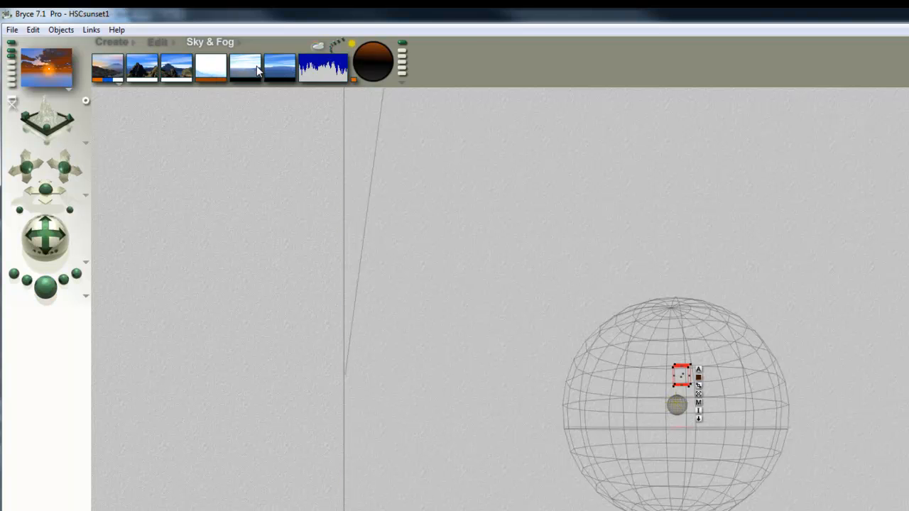
pyautogui.click(46, 291)
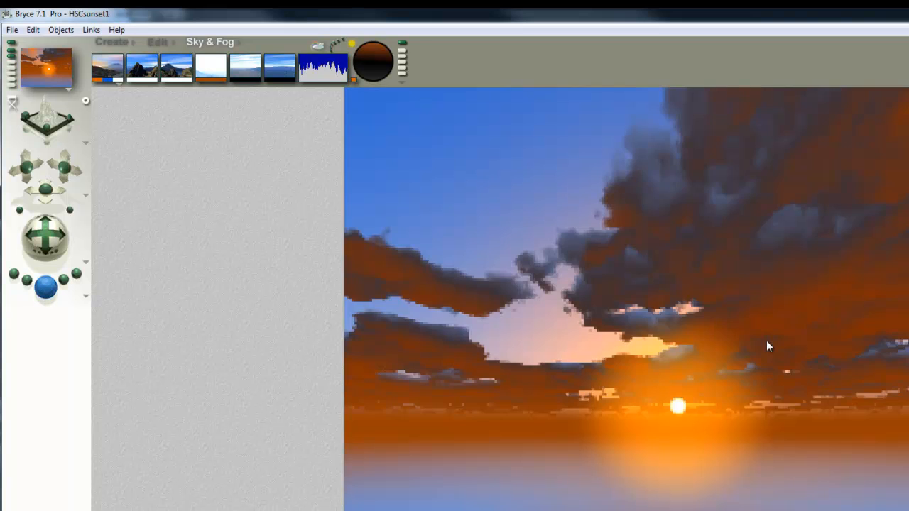
pyautogui.moveTo(901, 454); pyautogui.dragTo(488, 371)
# Set the haze color to the brighter orange sampled from the sun color, render, and mark off the cloud's edge
pyautogui.moveTo(214, 81); pyautogui.dragTo(354, 80)
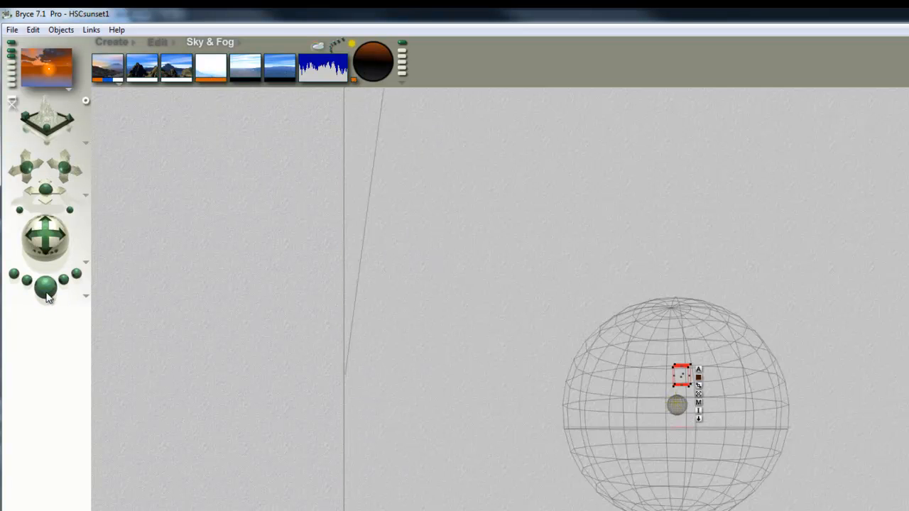
pyautogui.click(46, 287)
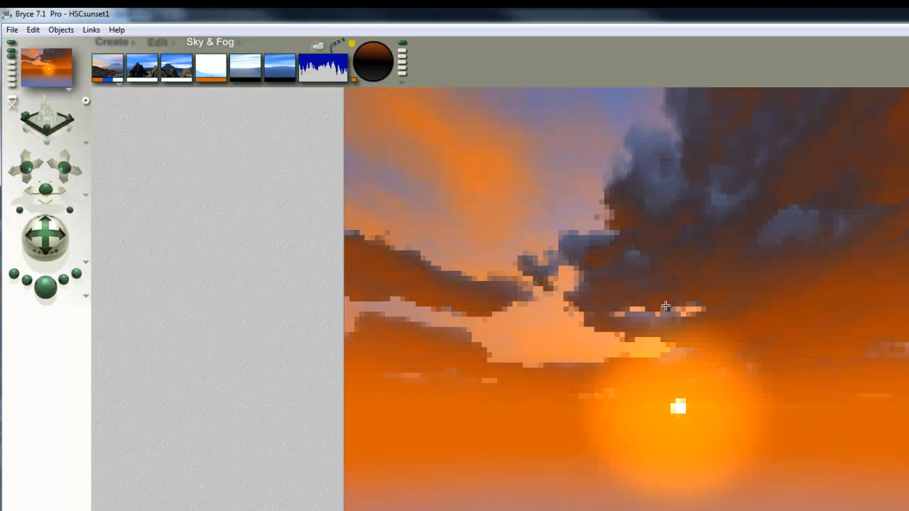
pyautogui.moveTo(689, 230); pyautogui.dragTo(612, 135)
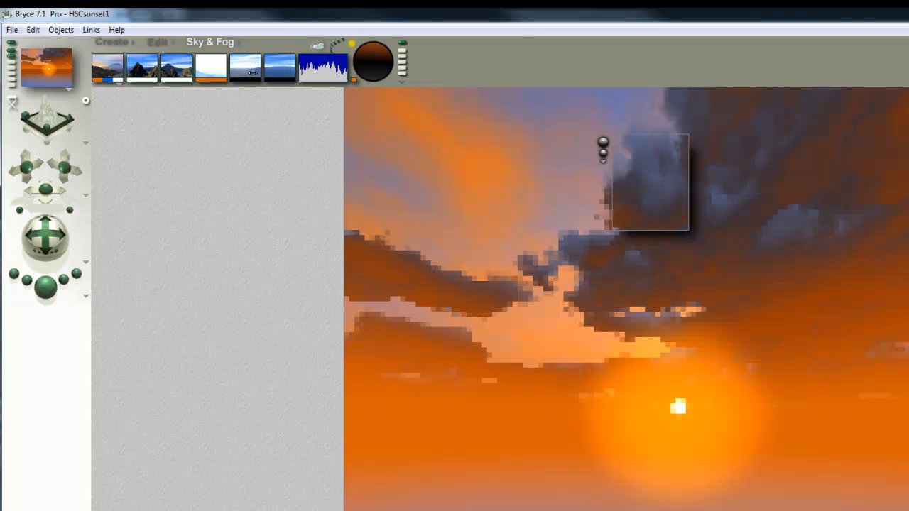
# Adjust the cloud height of the sky and render the sunset again
pyautogui.press('Escape')
pyautogui.click(46, 287)
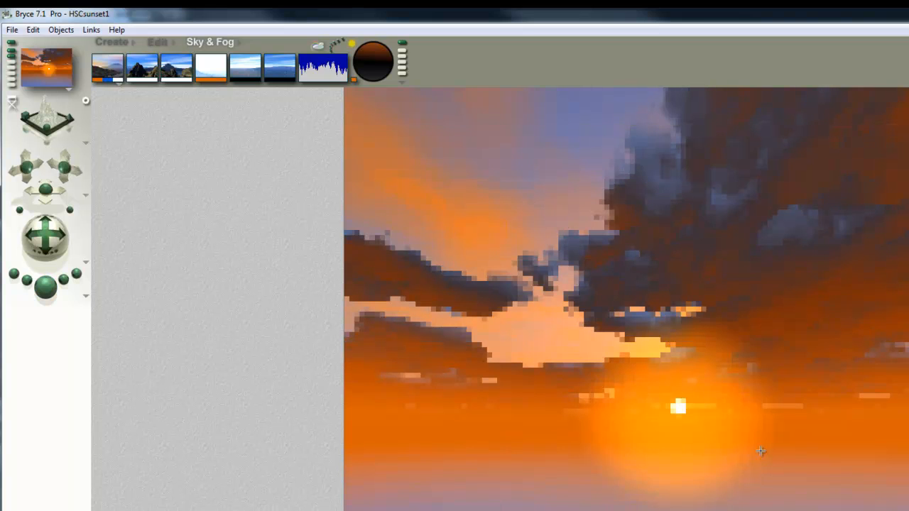
pyautogui.press('Escape')
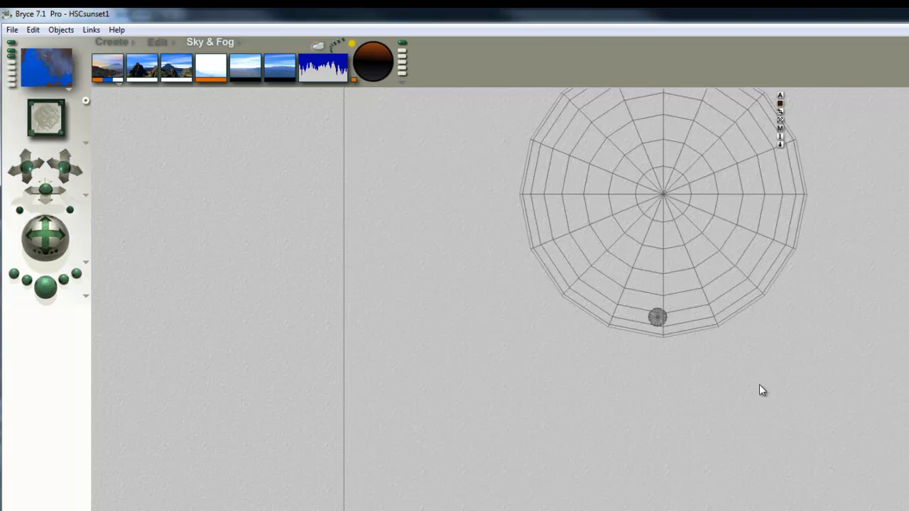
# Add a spotlight to the scene and link it to track the Perspective Camera
pyautogui.click(112, 41)
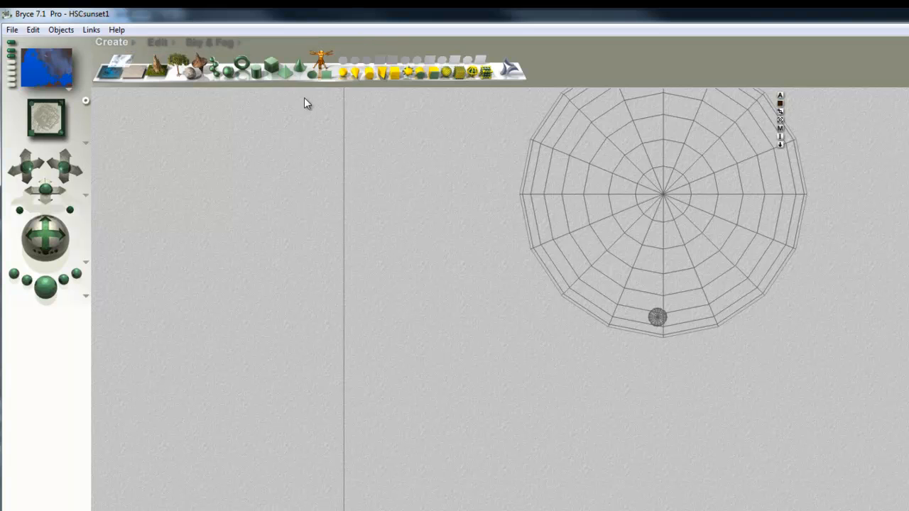
pyautogui.click(367, 74)
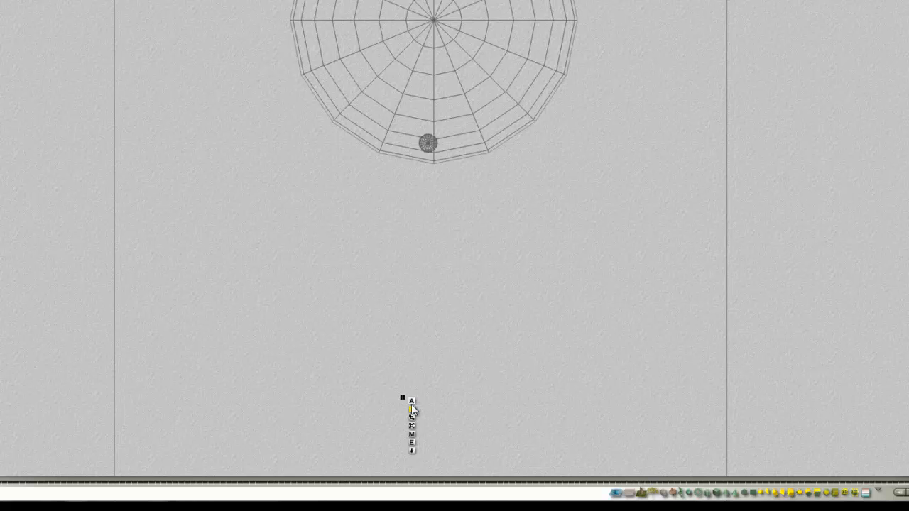
pyautogui.click(413, 403)
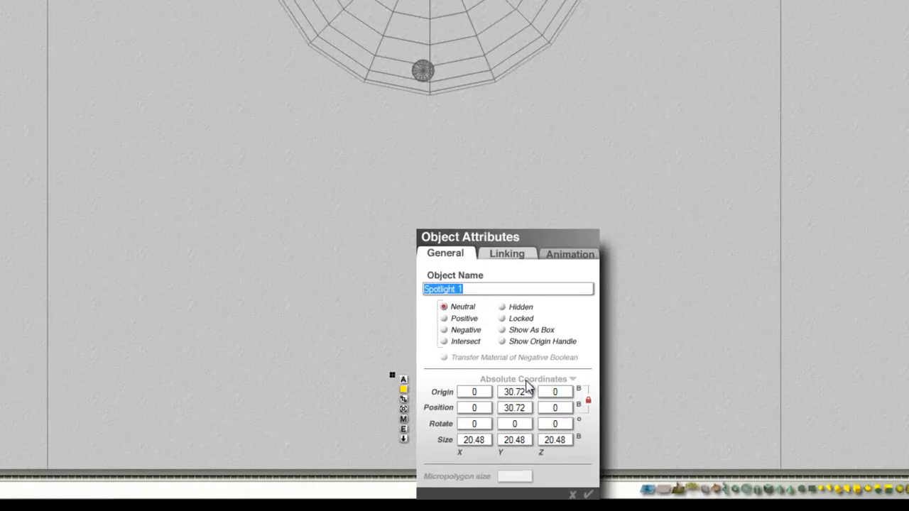
pyautogui.click(498, 296)
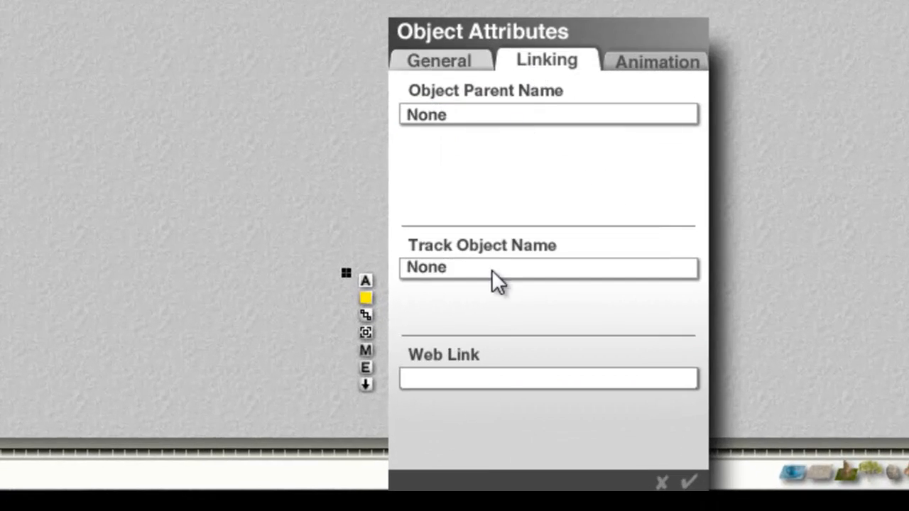
pyautogui.click(491, 269)
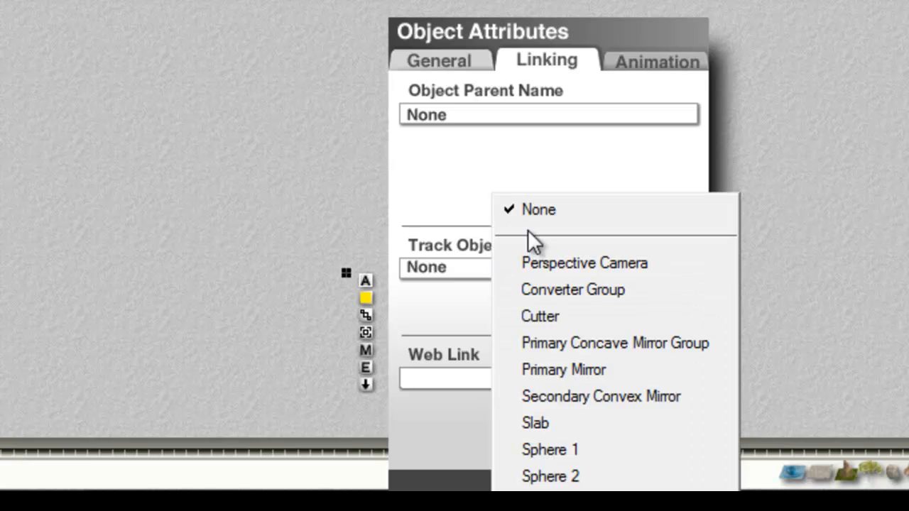
pyautogui.click(546, 262)
pyautogui.click(688, 482)
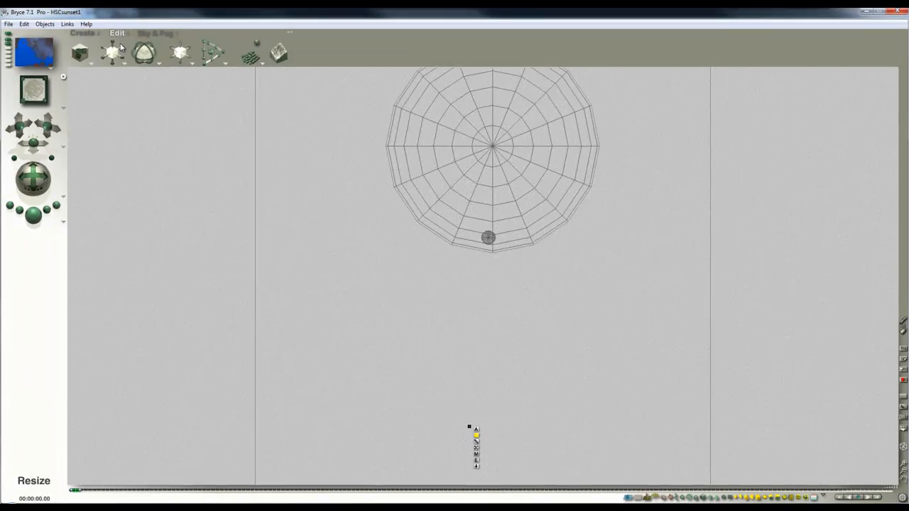
# Enlarge the spotlight and move it onto the small sun sphere, aligning it with the sphere in the camera view
pyautogui.click(121, 47)
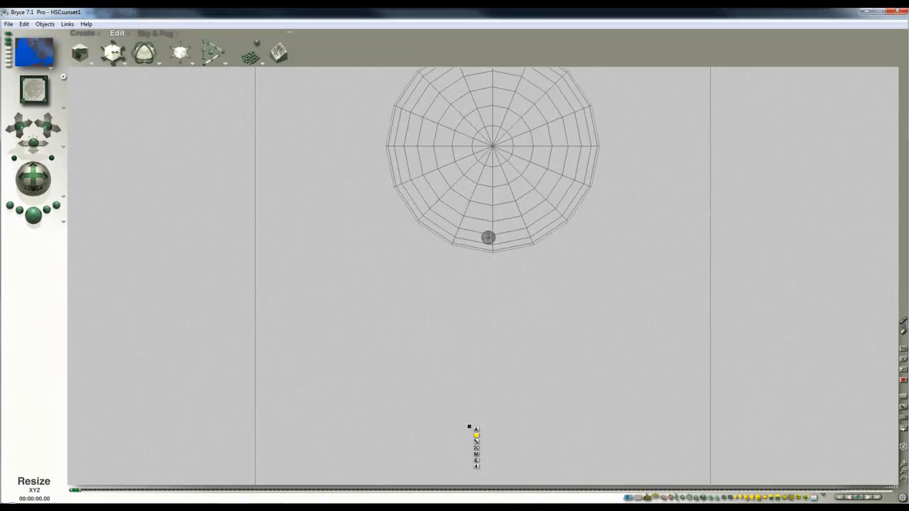
pyautogui.moveTo(474, 426); pyautogui.dragTo(492, 249)
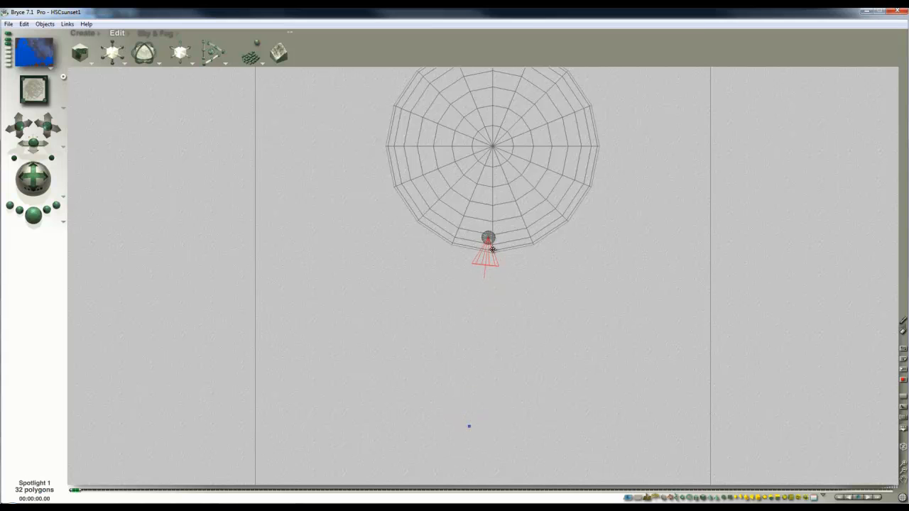
pyautogui.press('3')
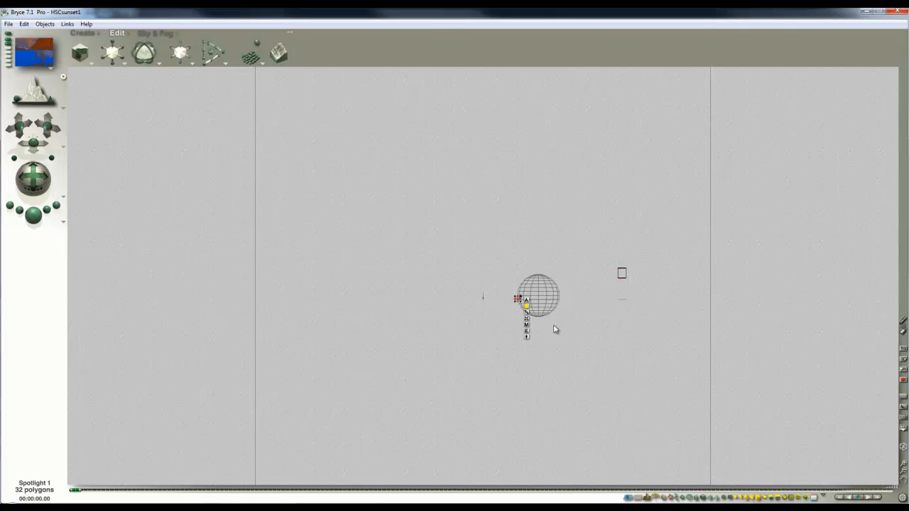
pyautogui.press('1')
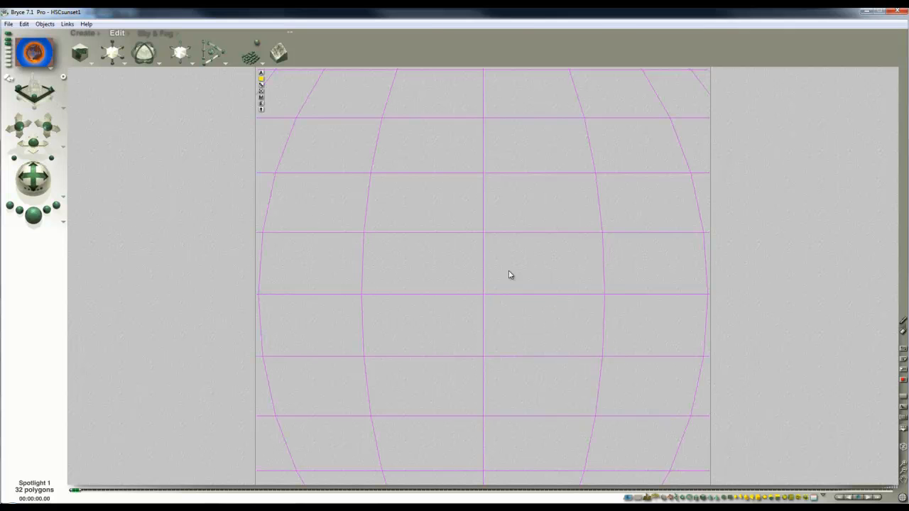
pyautogui.press('1')
pyautogui.moveTo(509, 326); pyautogui.dragTo(506, 309)
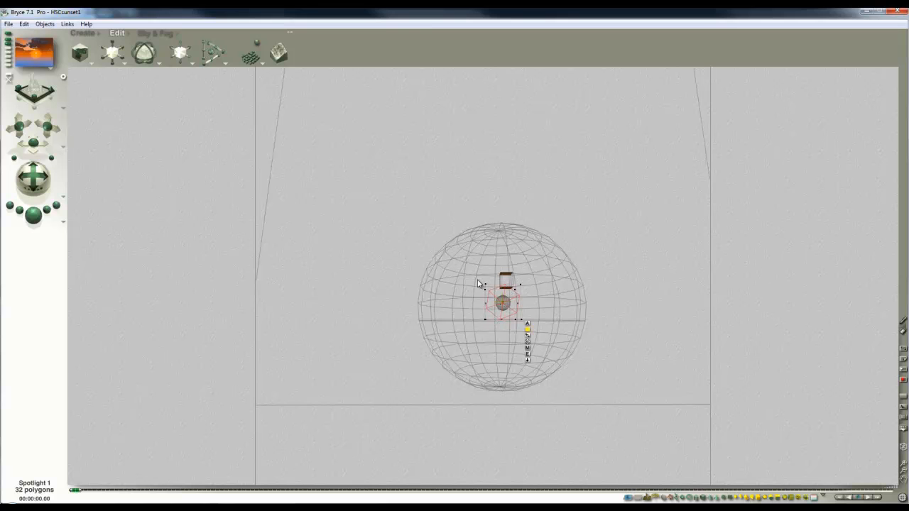
# Give the spotlight a gradient color type, an orange light color and a diffuse intensity of 996
pyautogui.click(526, 354)
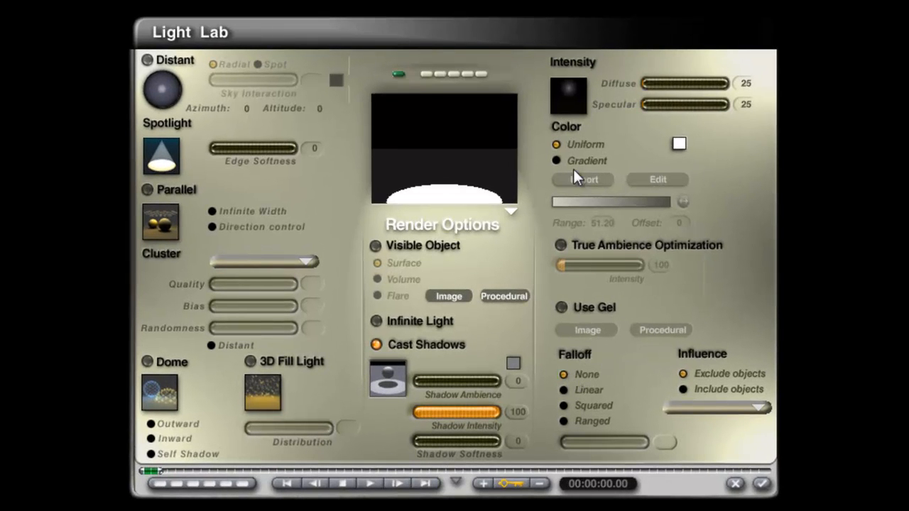
pyautogui.click(569, 248)
pyautogui.click(562, 245)
pyautogui.click(556, 160)
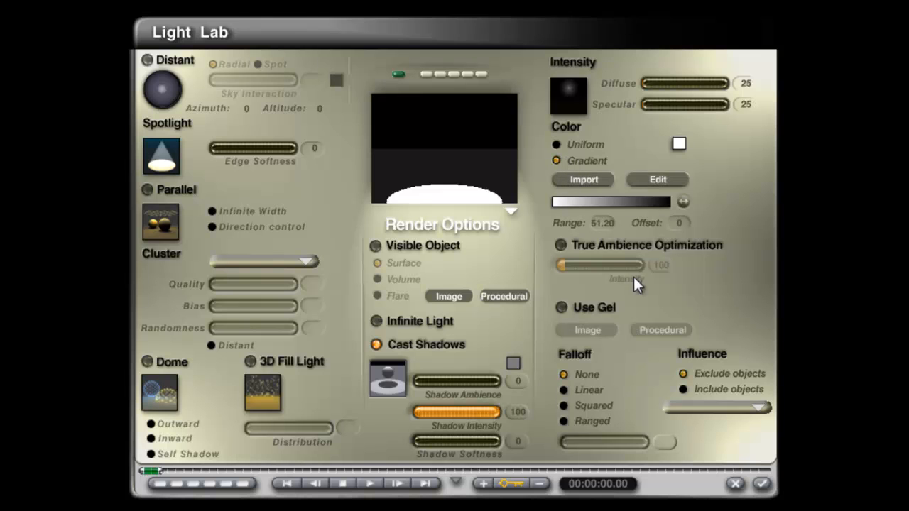
pyautogui.moveTo(681, 142); pyautogui.dragTo(685, 154)
pyautogui.moveTo(698, 83); pyautogui.dragTo(716, 78)
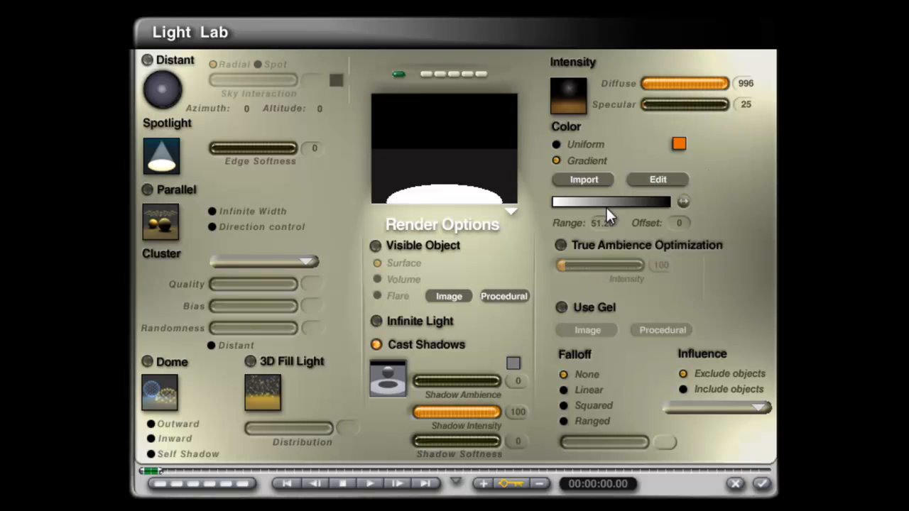
# Set the start color of the spotlight's gradient to the orange sampled from its light color
pyautogui.click(650, 180)
pyautogui.click(482, 214)
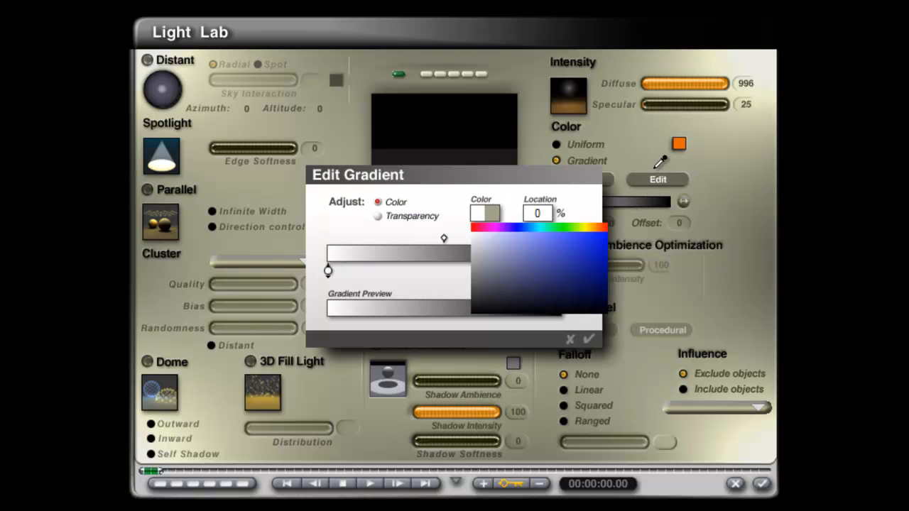
pyautogui.click(678, 143)
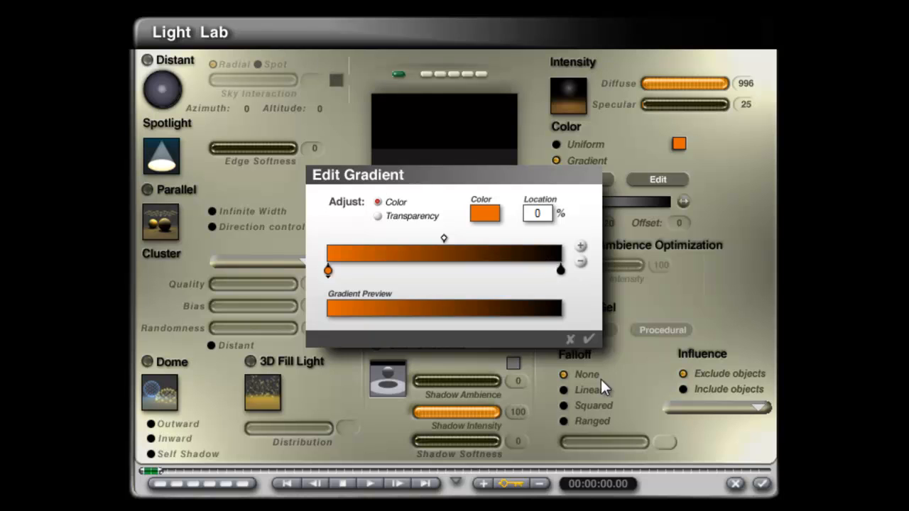
pyautogui.click(587, 340)
# Set the spotlight's gradient range to 9999 and its edge softness to 100, and apply the light settings
pyautogui.click(600, 222)
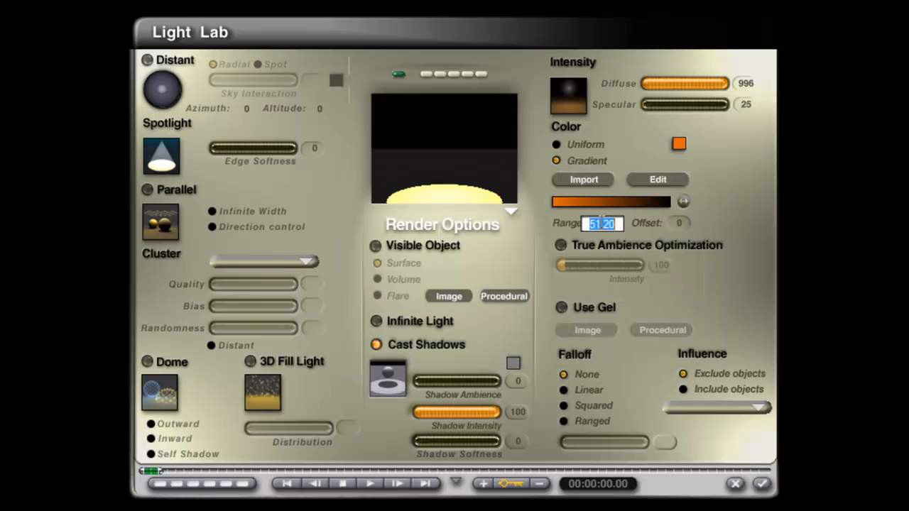
pyautogui.write('9999')
pyautogui.press('Return')
pyautogui.click(287, 145)
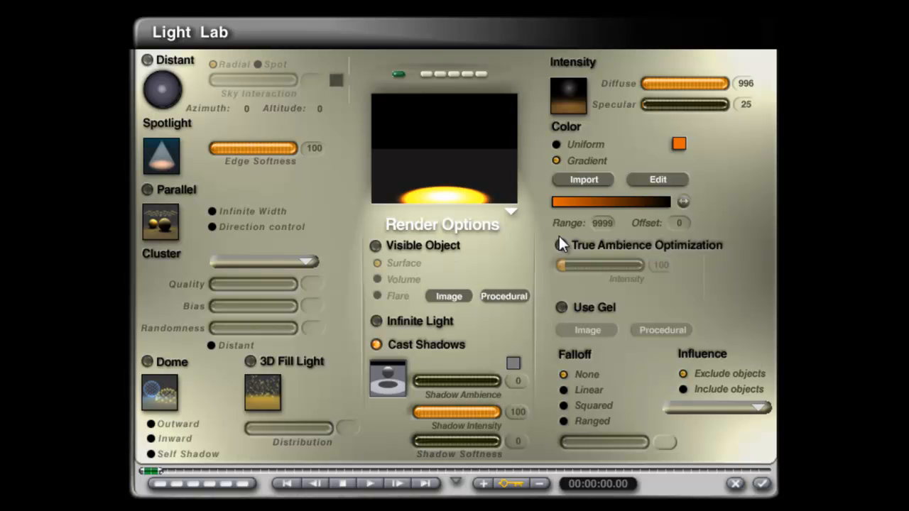
pyautogui.click(761, 483)
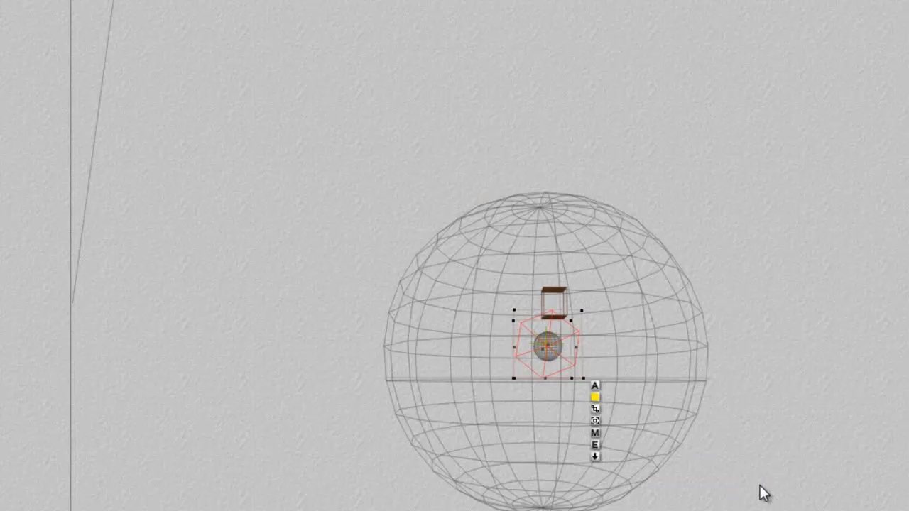
# Shorten the spotlight along its beam direction in the top view to widen its cone, and return to the camera view
pyautogui.press('2')
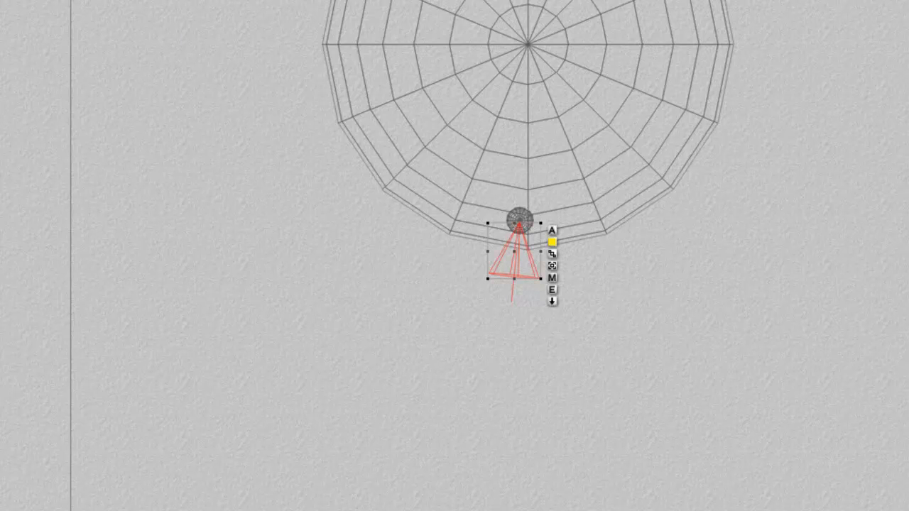
pyautogui.moveTo(505, 222); pyautogui.dragTo(464, 252)
pyautogui.press('3')
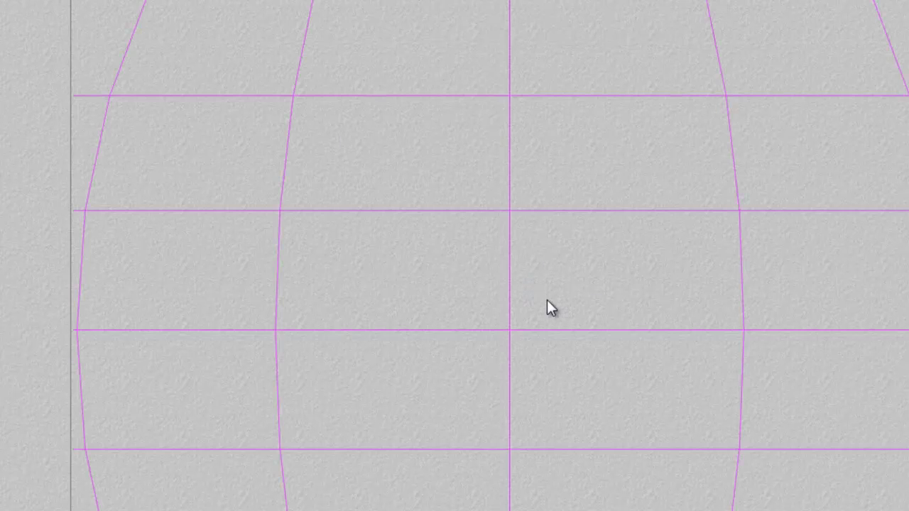
pyautogui.press('1')
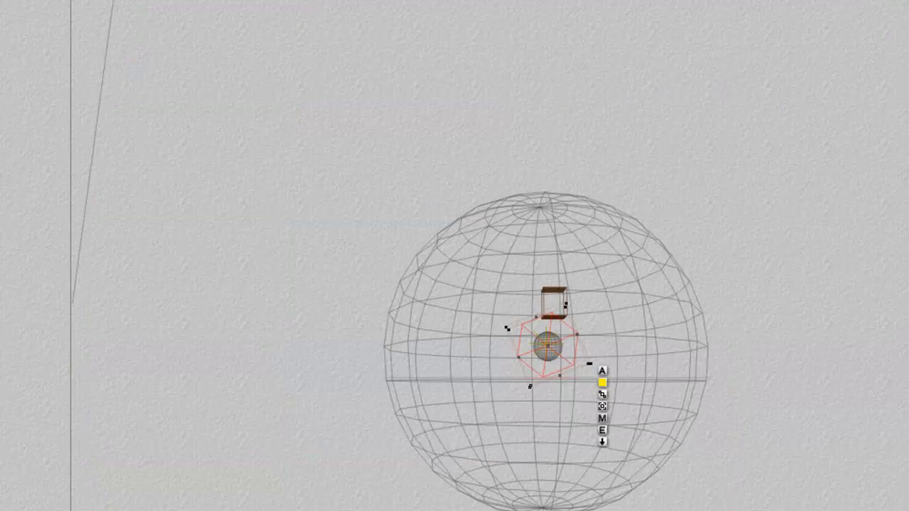
# Render the scene with the spotlight and mark off areas around the sun and the clouds beside it
pyautogui.hotkey('ctrl', 'r')
pyautogui.click(630, 281)
pyautogui.moveTo(665, 379); pyautogui.dragTo(482, 265)
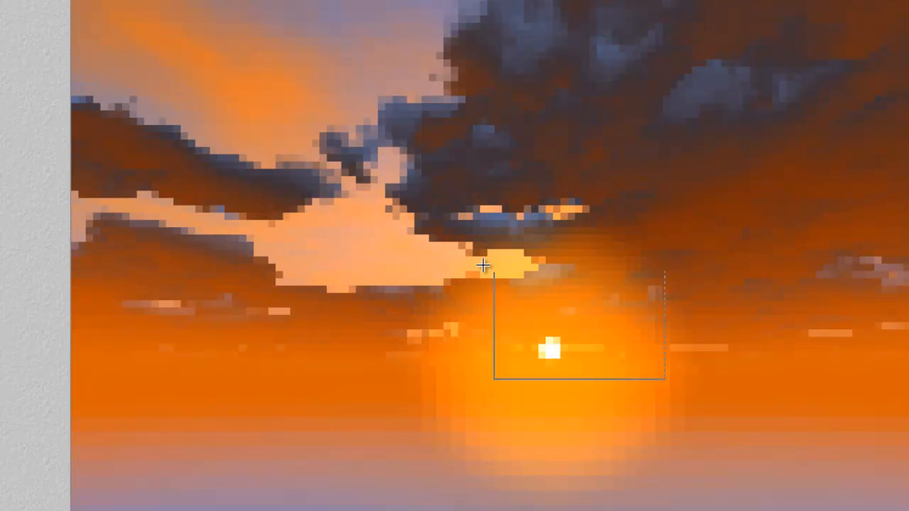
pyautogui.moveTo(777, 378); pyautogui.dragTo(619, 274)
pyautogui.moveTo(850, 363); pyautogui.dragTo(707, 255)
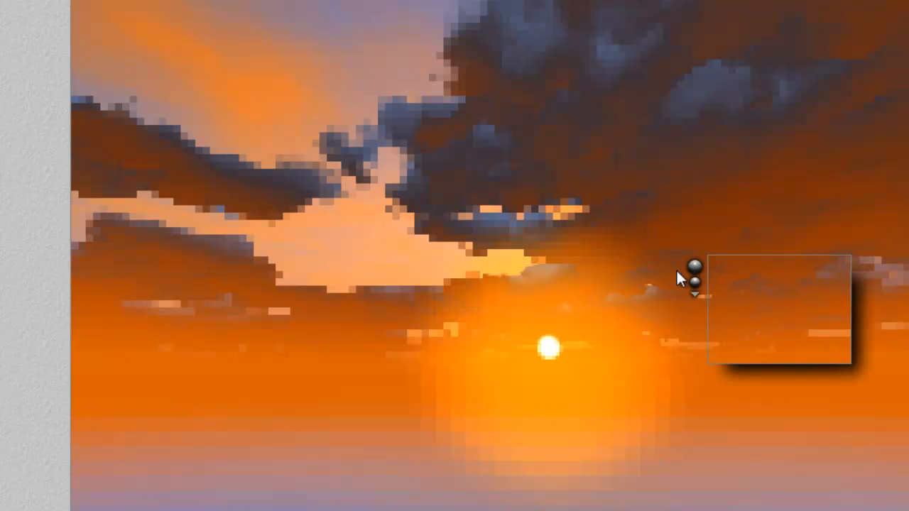
# Move the spotlight in the zoomed-out top view to the far side of the large sphere, beside the brown box
pyautogui.click(805, 370)
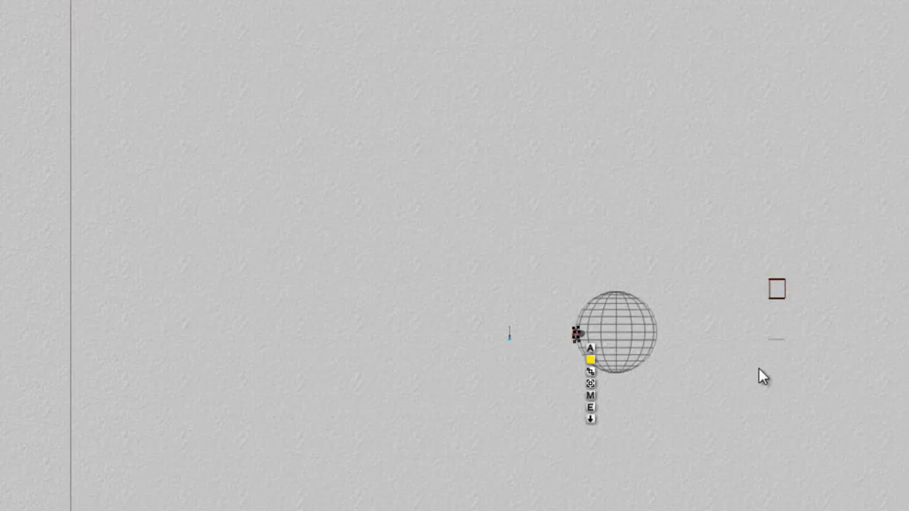
pyautogui.press('2')
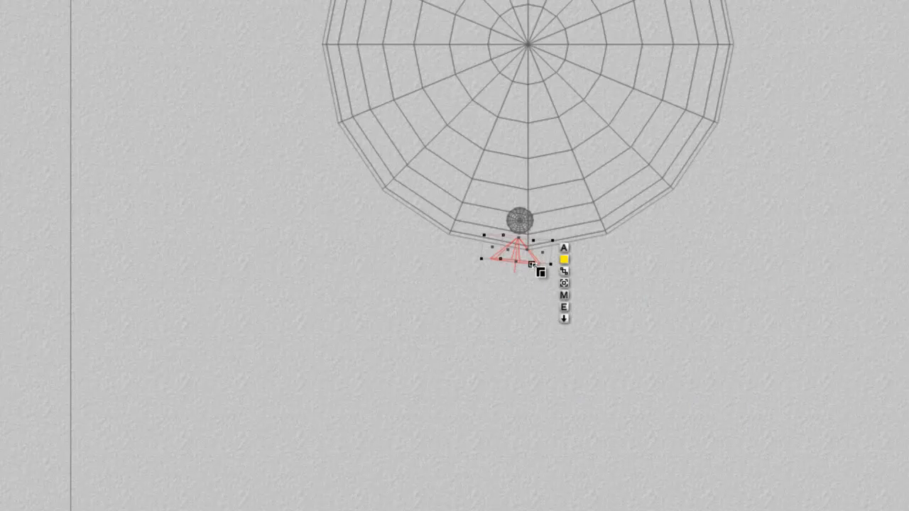
pyautogui.press('-')
pyautogui.press('-')
pyautogui.press('-')
pyautogui.press('-')
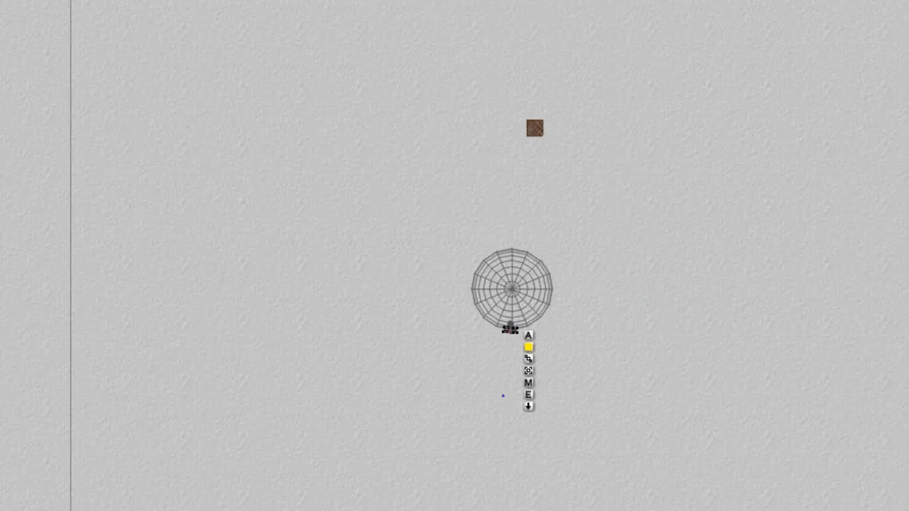
pyautogui.moveTo(510, 330); pyautogui.dragTo(481, 313)
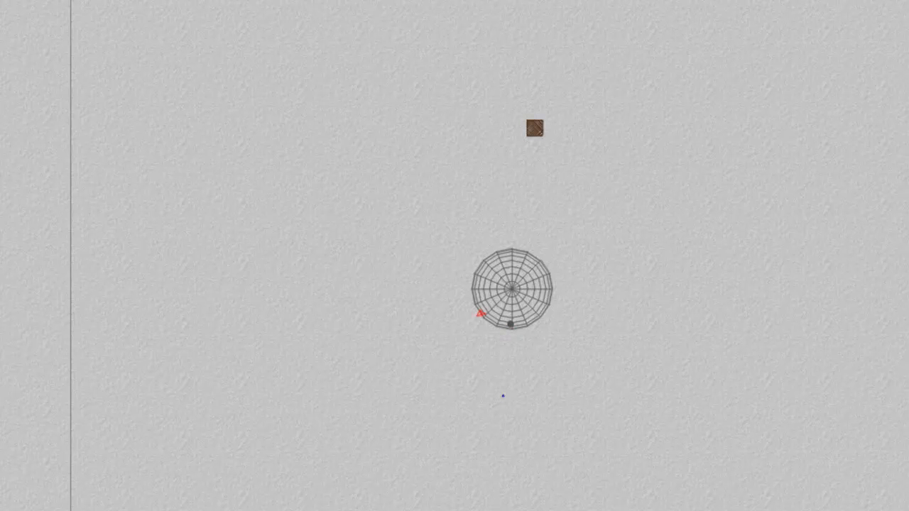
pyautogui.moveTo(575, 297); pyautogui.dragTo(448, 277)
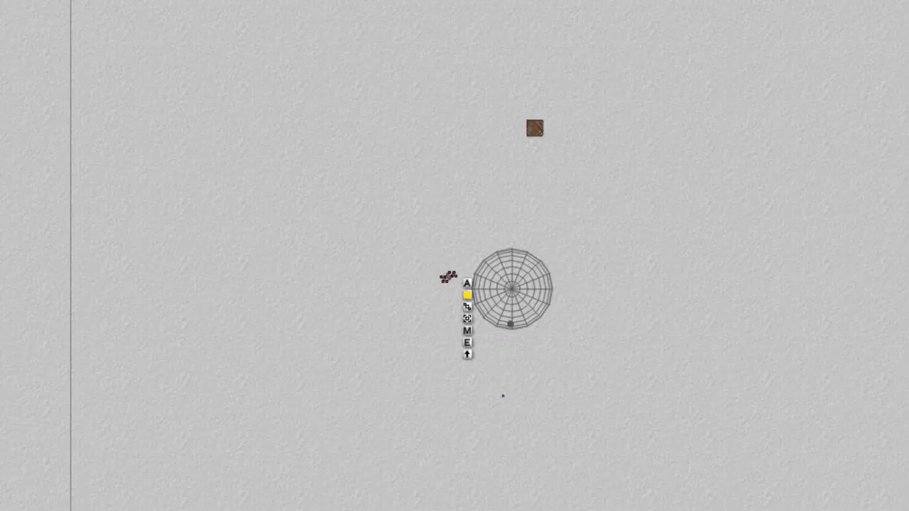
pyautogui.moveTo(448, 276); pyautogui.dragTo(529, 140)
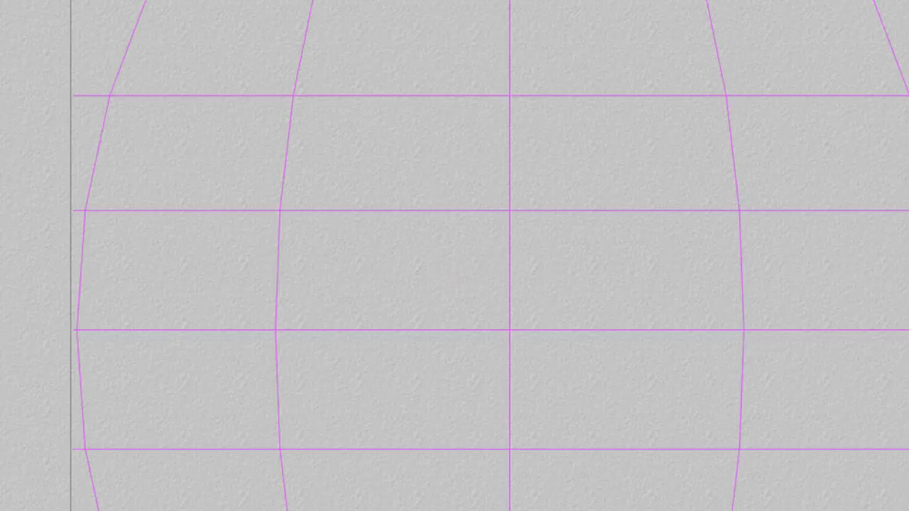
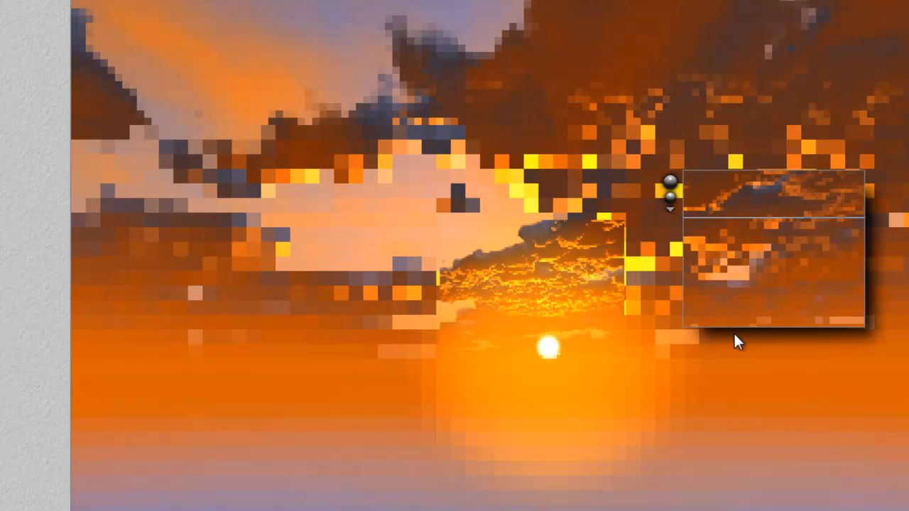
# Mark off areas of the new render over the dark clouds, the bright cloud gap and the sky around the sun
pyautogui.moveTo(742, 219); pyautogui.dragTo(398, 24)
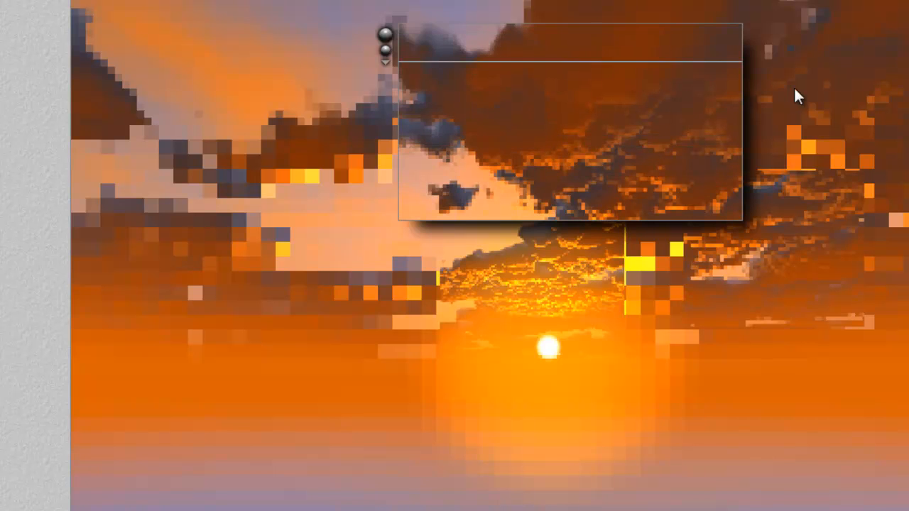
pyautogui.moveTo(875, 131); pyautogui.dragTo(773, 71)
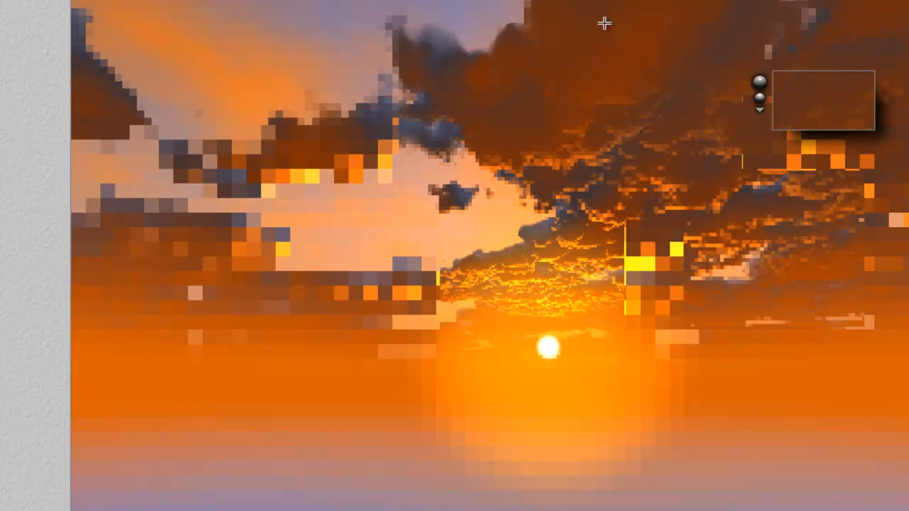
pyautogui.moveTo(455, 153); pyautogui.dragTo(341, 42)
pyautogui.moveTo(519, 400); pyautogui.dragTo(262, 210)
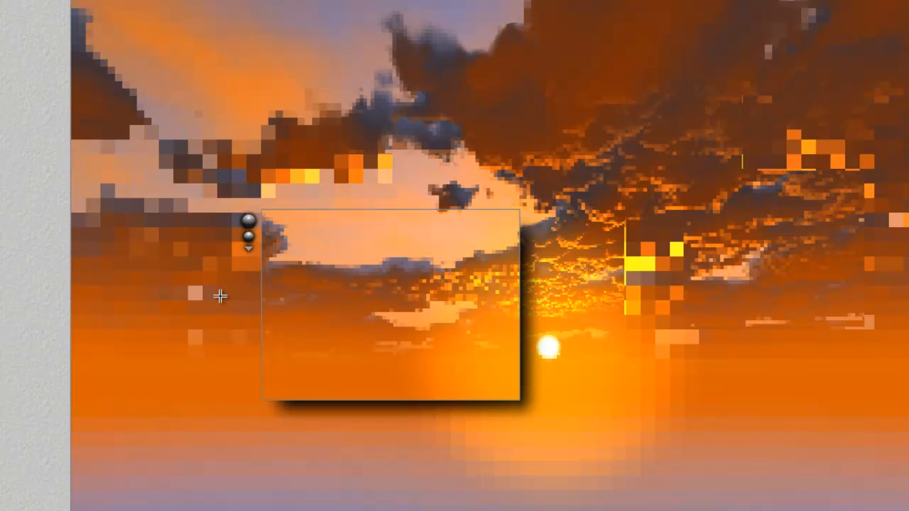
pyautogui.moveTo(691, 368); pyautogui.dragTo(576, 209)
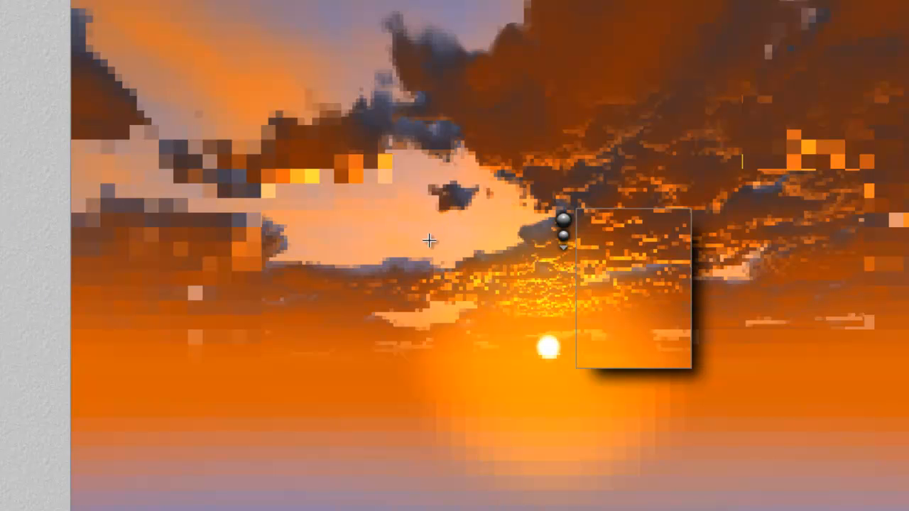
# Set the HSCsunset1 document's render resolution to 1:4.00 (3840 x 3840) with normal antialiasing
pyautogui.press('Escape')
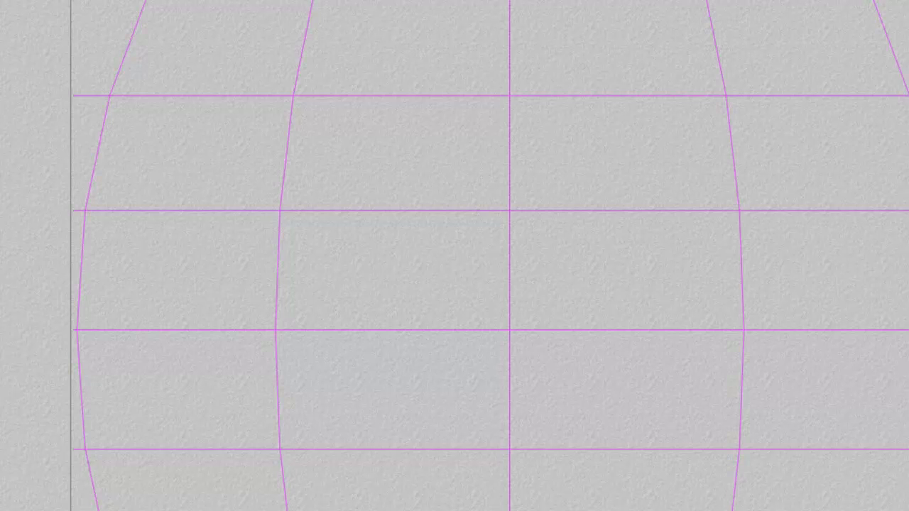
pyautogui.hotkey('ctrl', 'alt', 'n')
pyautogui.click(469, 362)
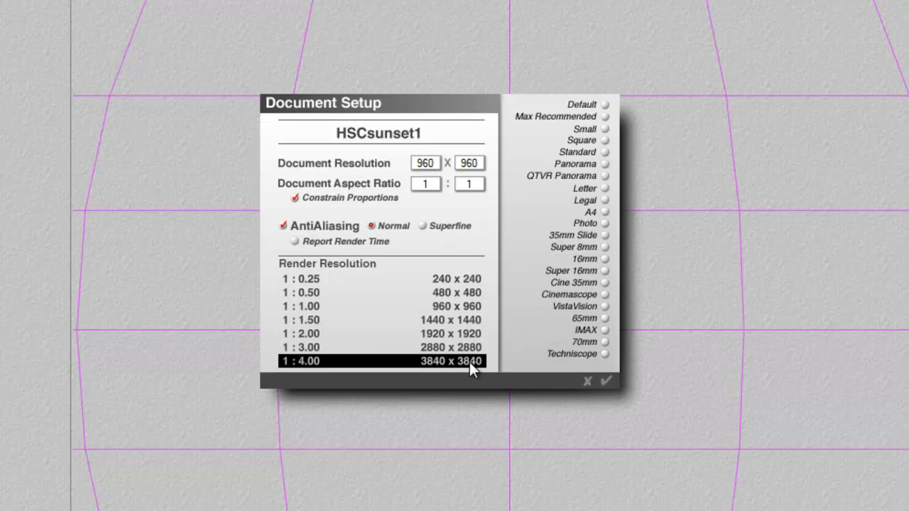
pyautogui.click(605, 381)
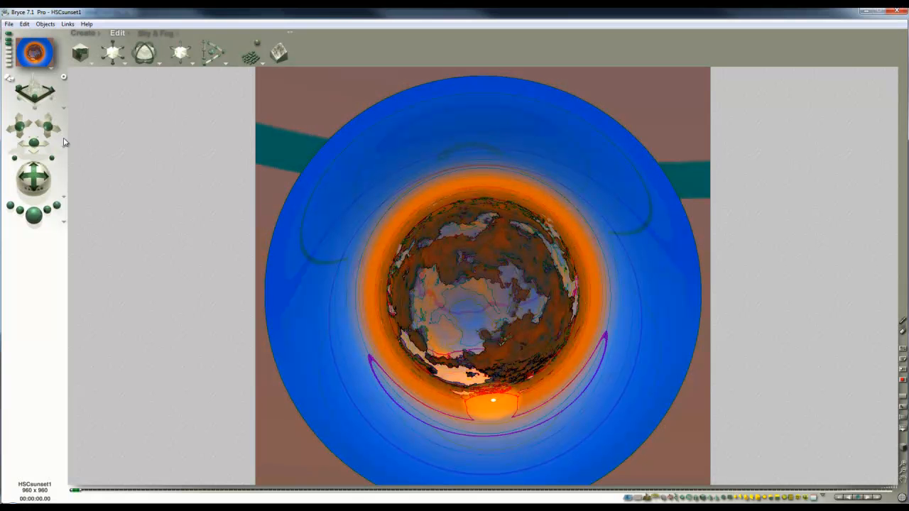
# Export the finished render as a 96 bits per pixel HDR image named HSCsunset2
pyautogui.click(8, 24)
pyautogui.click(53, 141)
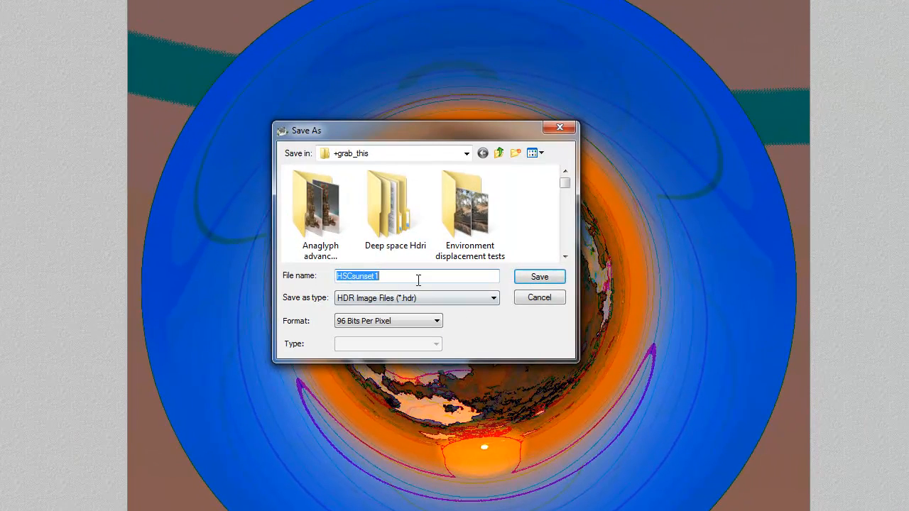
pyautogui.click(418, 280)
pyautogui.press('BackSpace')
pyautogui.write('2')
pyautogui.press('Return')
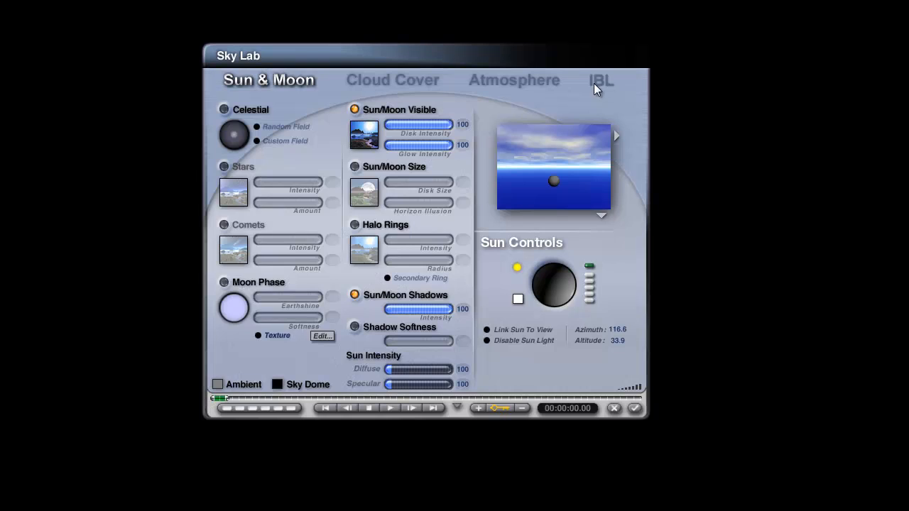
# Enable an HDRI image for image-based lighting in the Sky Lab and load HSCsunset2.hdr
pyautogui.click(597, 83)
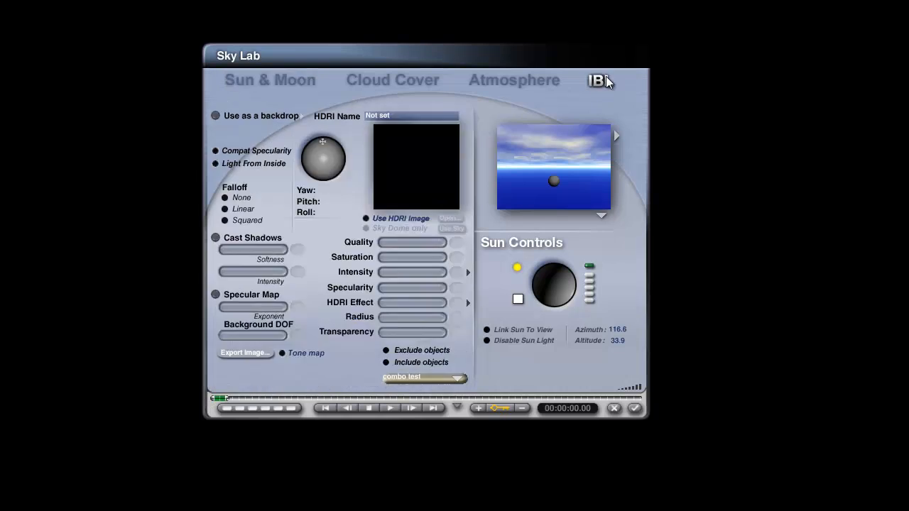
pyautogui.click(402, 218)
pyautogui.click(449, 218)
pyautogui.moveTo(570, 197); pyautogui.dragTo(570, 292)
pyautogui.click(307, 286)
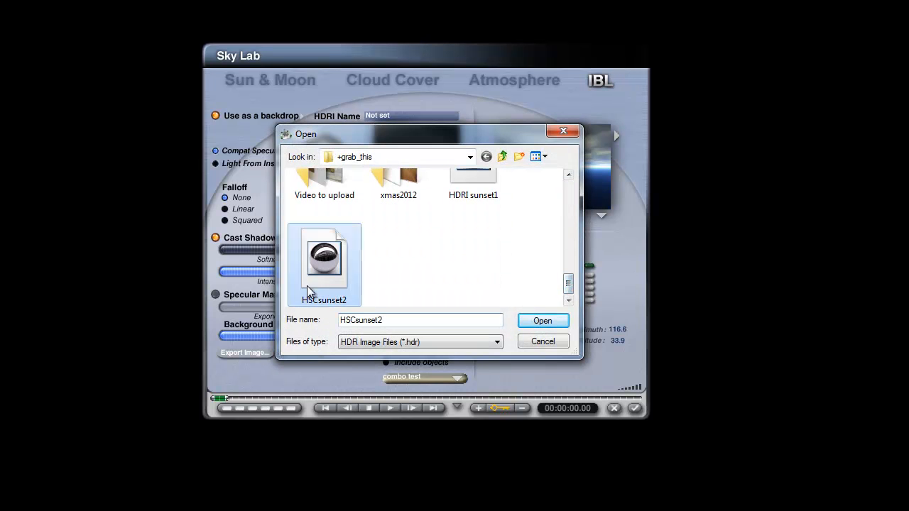
pyautogui.click(550, 324)
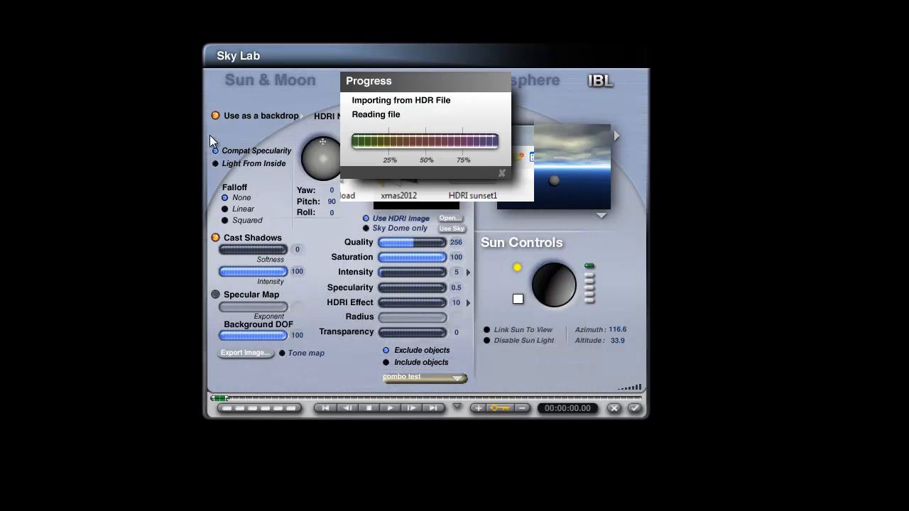
# Adjust the HDRI backdrop options, with Compat Specularity off and the sun light disabled, and accept the Sky Lab settings
pyautogui.click(302, 116)
pyautogui.click(330, 153)
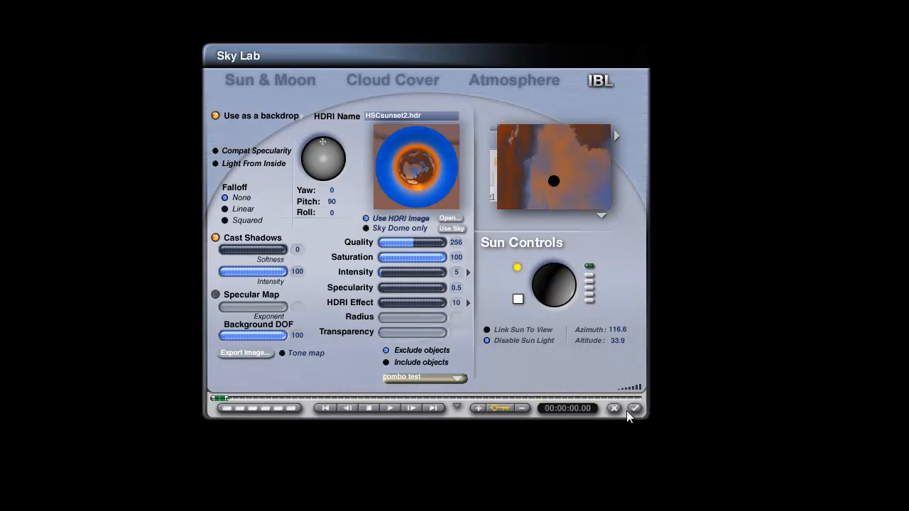
pyautogui.click(634, 409)
# Switch the sky mode to Atmosphere Off and set its background colour to black
pyautogui.click(133, 99)
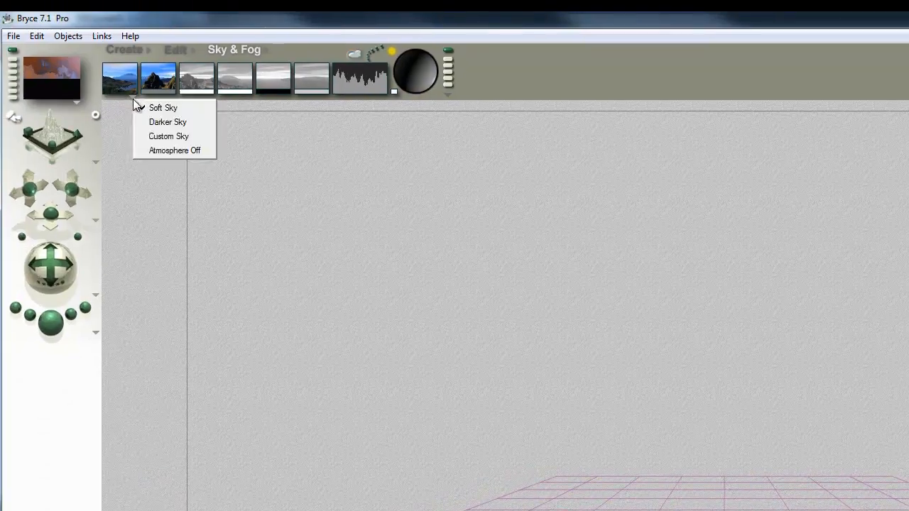
pyautogui.click(145, 150)
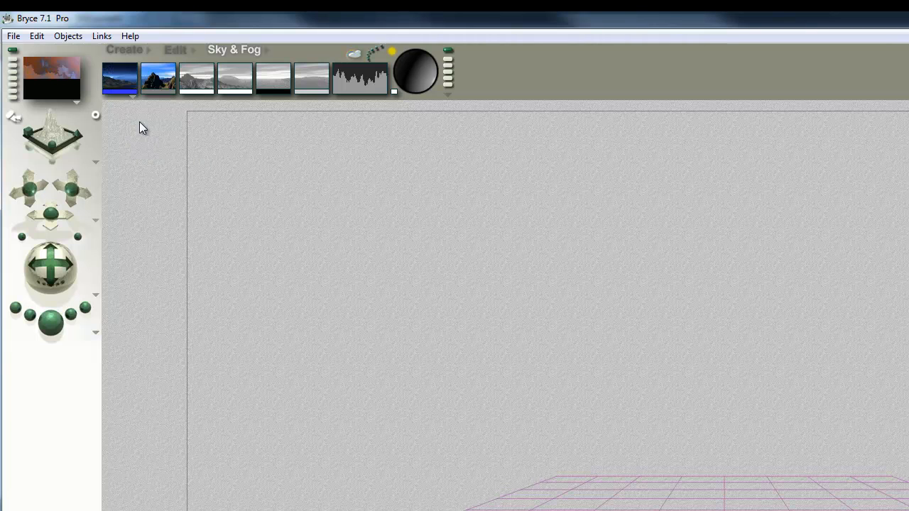
pyautogui.moveTo(127, 91); pyautogui.dragTo(272, 88)
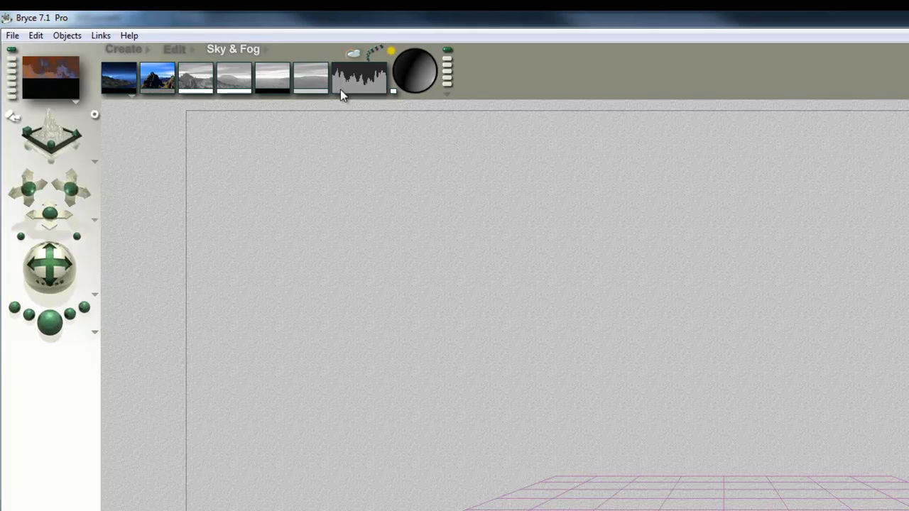
# Orient the HDRI backdrop in the Sky Lab with yaw 180, pitch 0 and roll 180
pyautogui.click(353, 54)
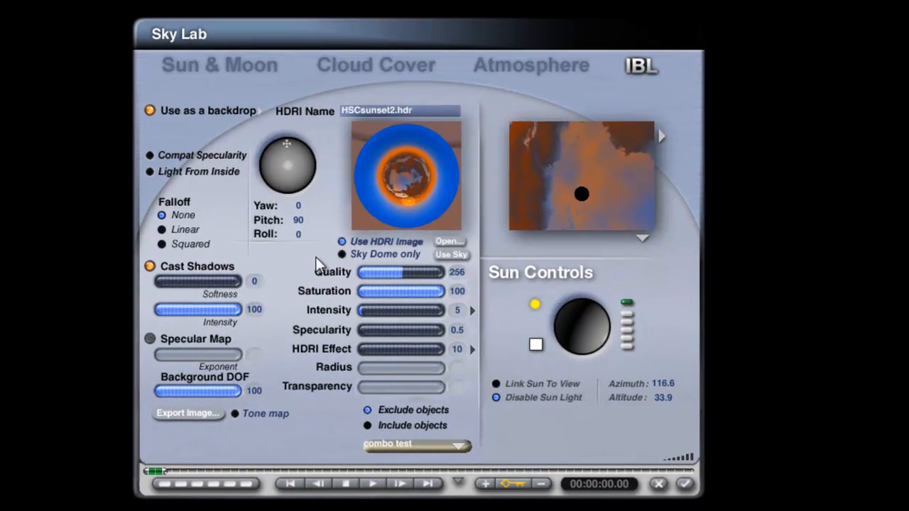
pyautogui.click(298, 205)
pyautogui.write('19')
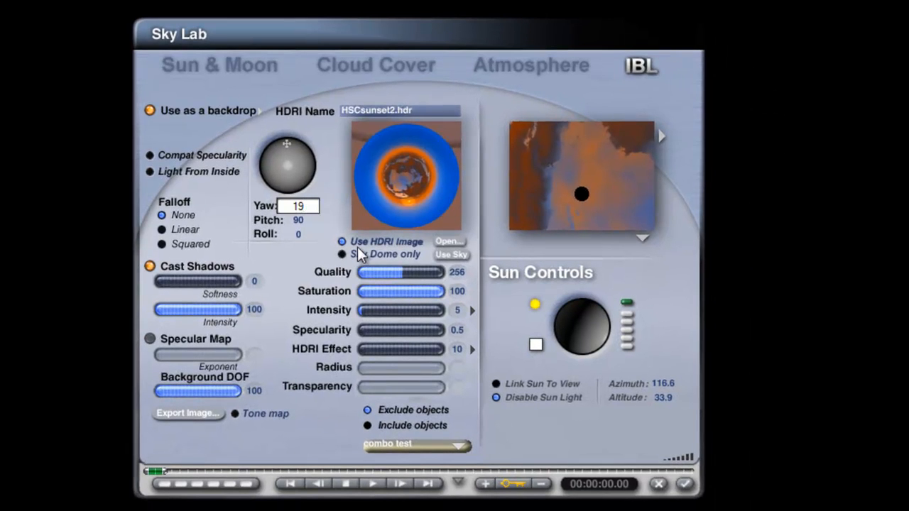
pyautogui.write('0')
pyautogui.click(298, 220)
pyautogui.write('0')
pyautogui.click(298, 234)
pyautogui.write('180')
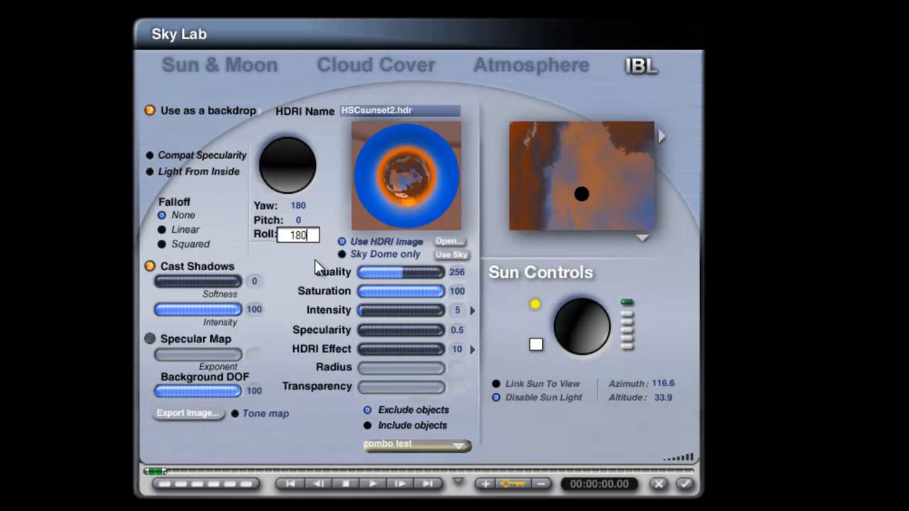
pyautogui.press('Return')
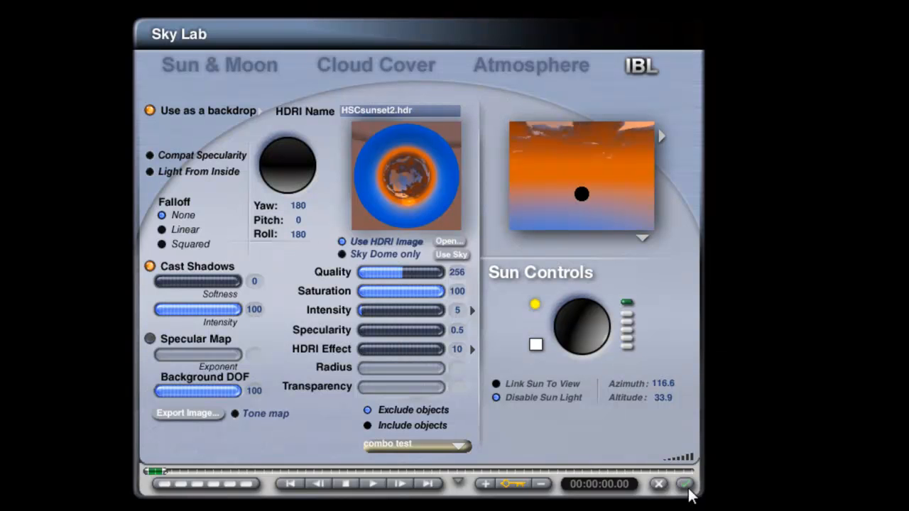
pyautogui.click(684, 483)
# Render the HDRI sunset backdrop, rotate the camera view slightly and render again
pyautogui.click(32, 214)
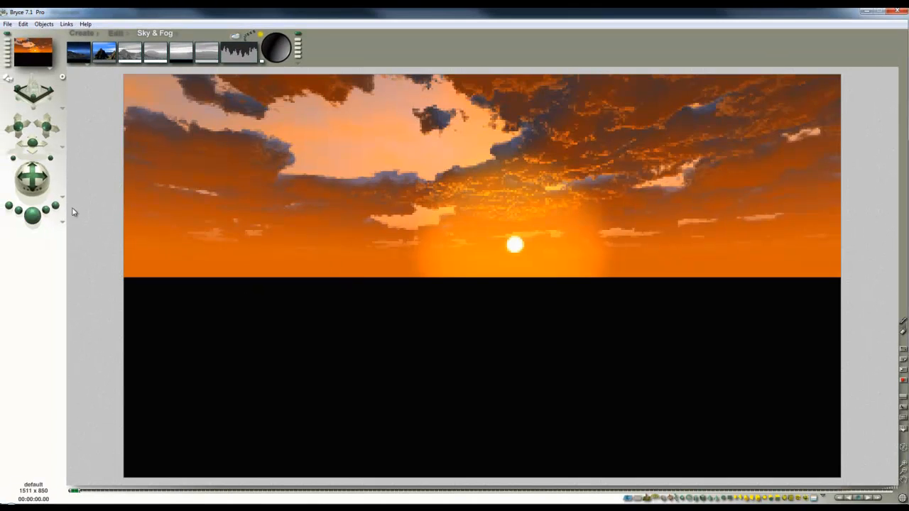
pyautogui.moveTo(33, 179); pyautogui.dragTo(34, 191)
pyautogui.click(33, 218)
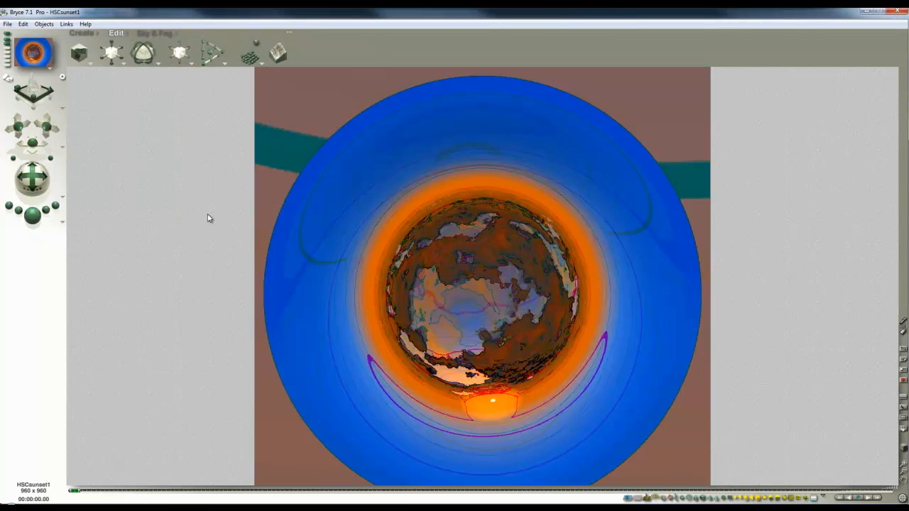
# Set the render resolution of HSCsunset1 back to 1:1.00 (960 x 960)
pyautogui.click(7, 24)
pyautogui.click(32, 44)
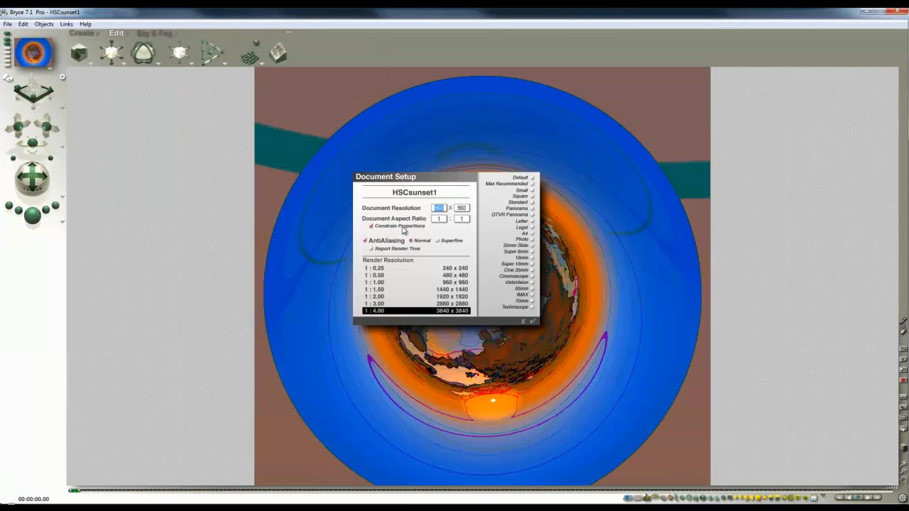
pyautogui.click(463, 282)
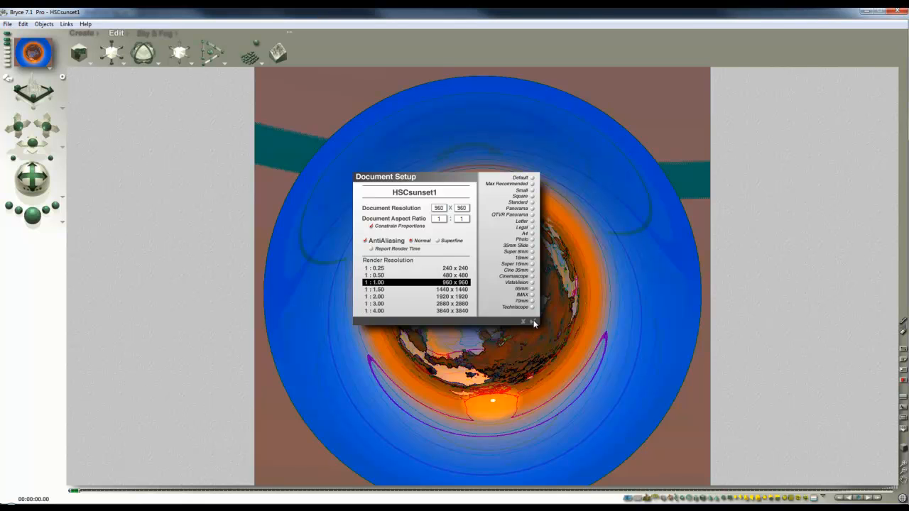
pyautogui.click(533, 323)
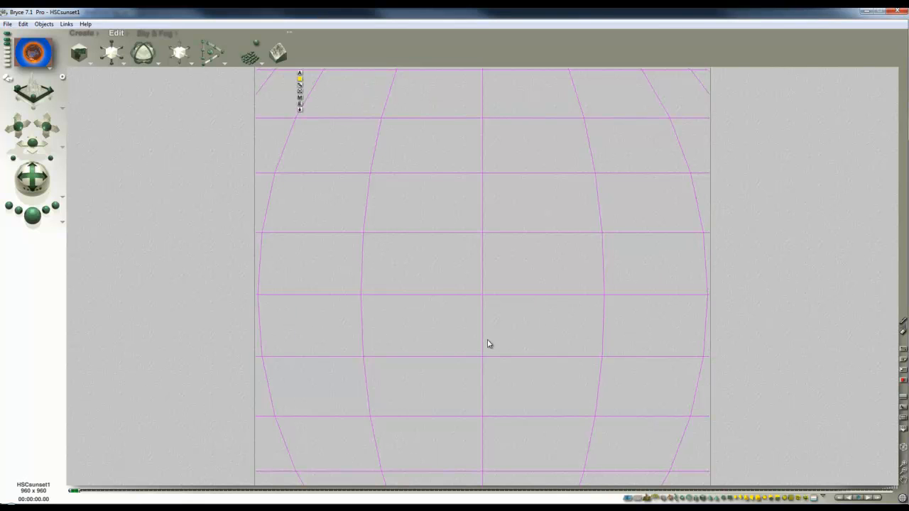
# Render the HSCsunset1 scene and mark off an area around the sun for refinement
pyautogui.click(32, 215)
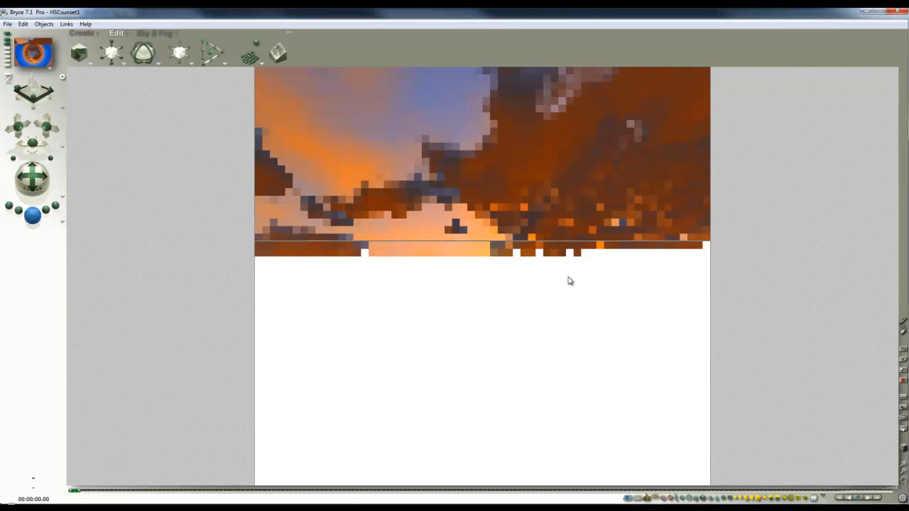
pyautogui.click(563, 277)
pyautogui.moveTo(554, 328); pyautogui.dragTo(458, 255)
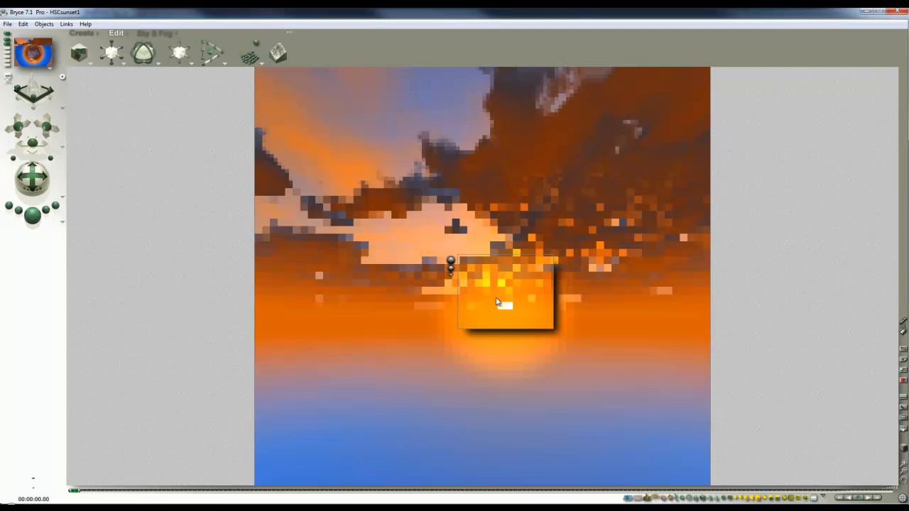
# Adjust the haze intensity of the HSCsunset1 sky
pyautogui.click(156, 33)
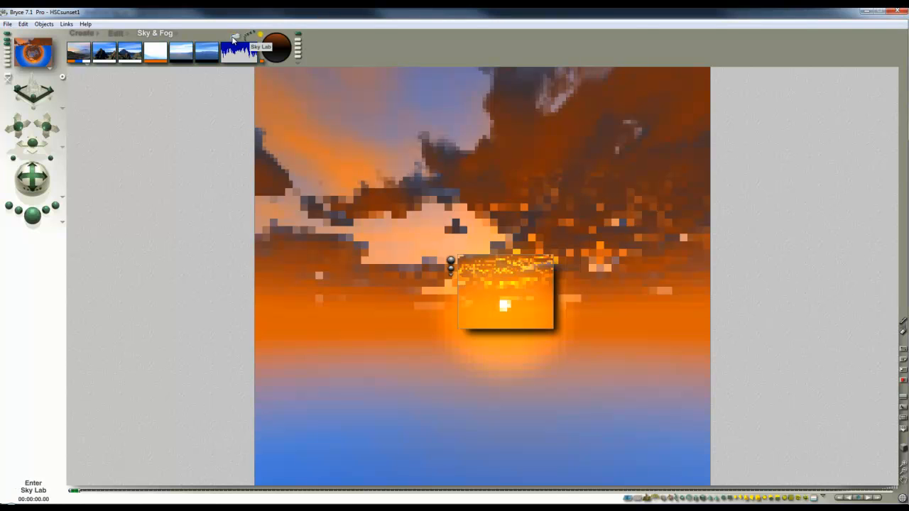
pyautogui.click(155, 55)
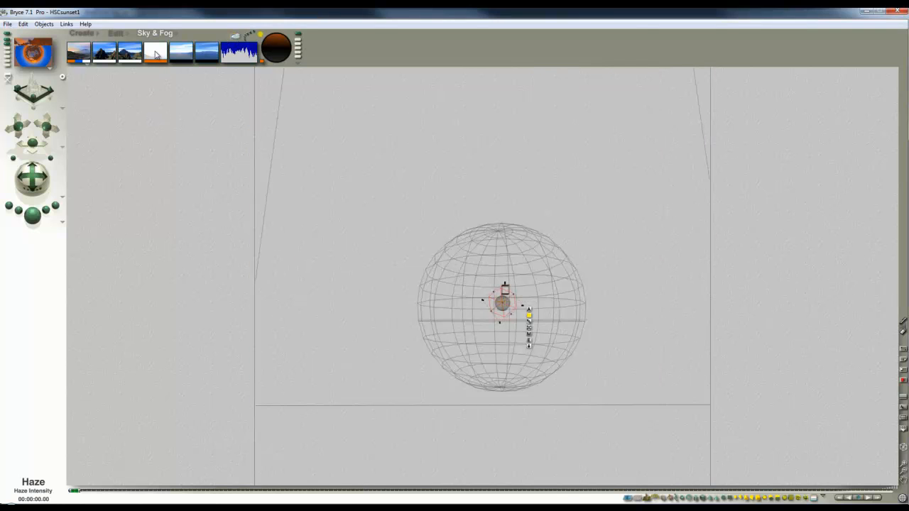
pyautogui.moveTo(157, 55); pyautogui.dragTo(159, 58)
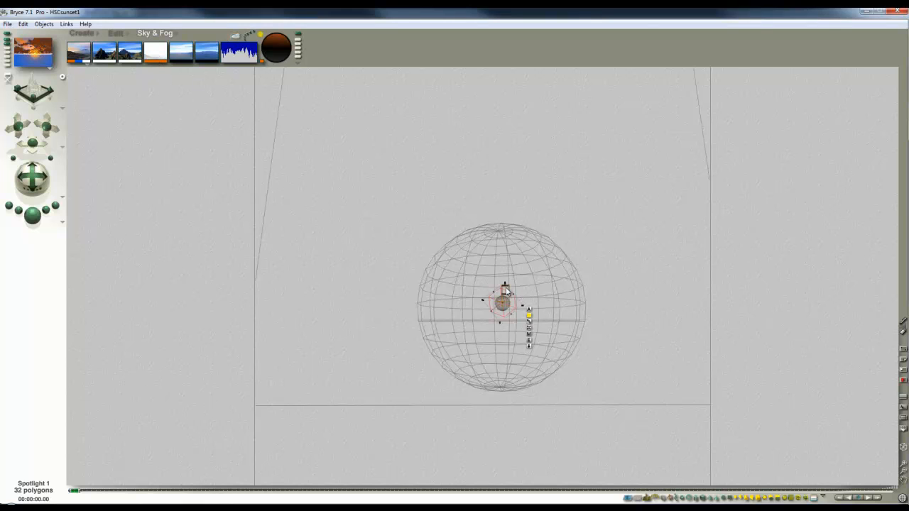
# Select the volumetric cloud slab, hide it through its object attributes and render the bare sky
pyautogui.moveTo(822, 498); pyautogui.dragTo(821, 476)
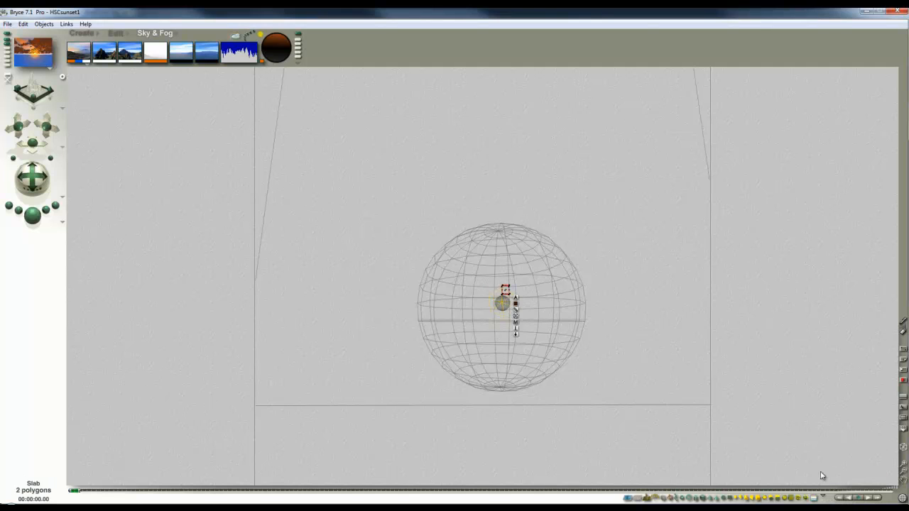
pyautogui.click(516, 298)
pyautogui.click(551, 320)
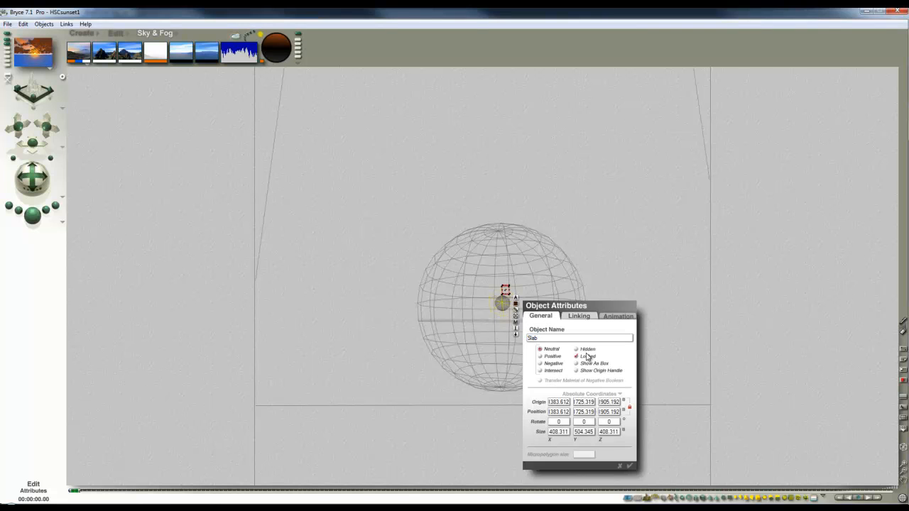
pyautogui.click(632, 466)
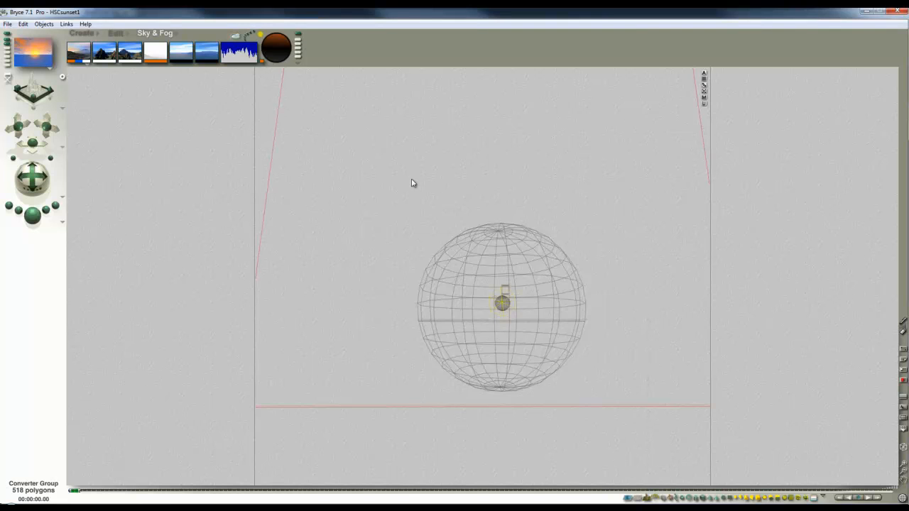
pyautogui.click(32, 215)
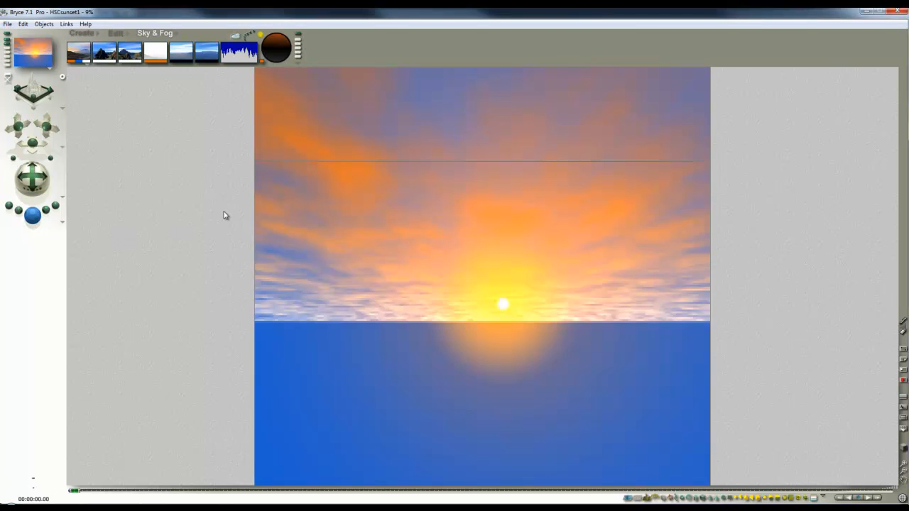
# Tune the haze and replace the sky's blue colour with black, then render the orange sunset
pyautogui.click(157, 47)
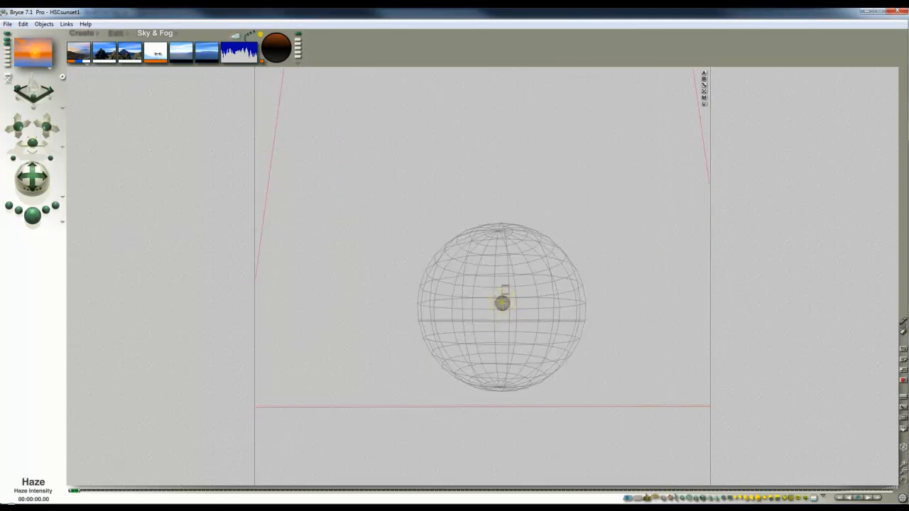
pyautogui.click(87, 61)
pyautogui.moveTo(182, 59); pyautogui.dragTo(181, 61)
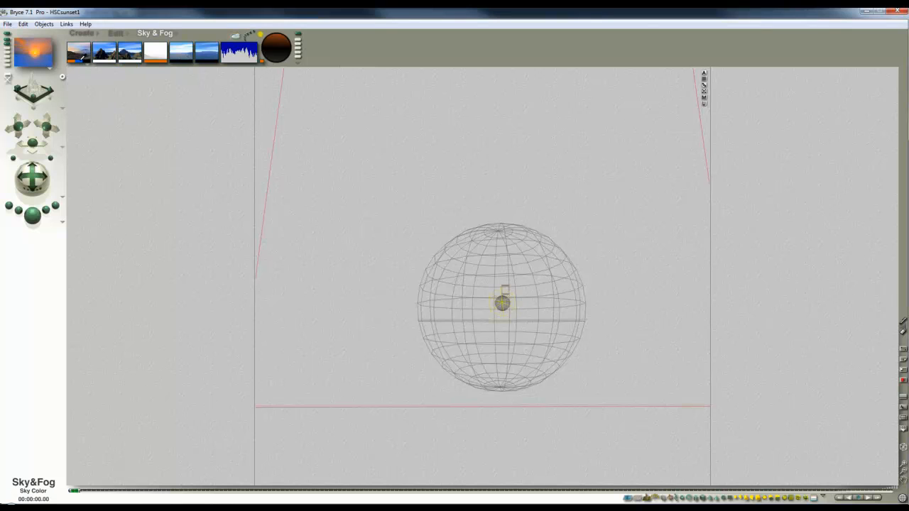
pyautogui.moveTo(78, 61); pyautogui.dragTo(86, 61)
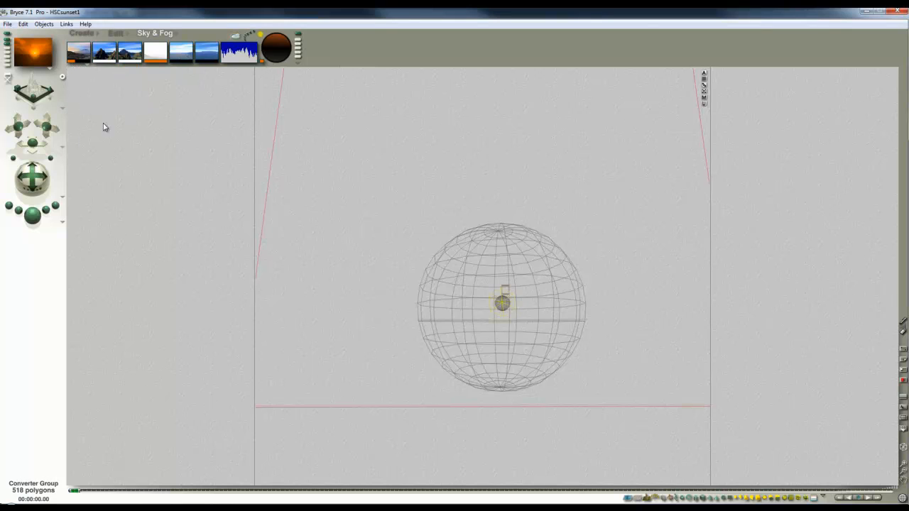
pyautogui.click(32, 215)
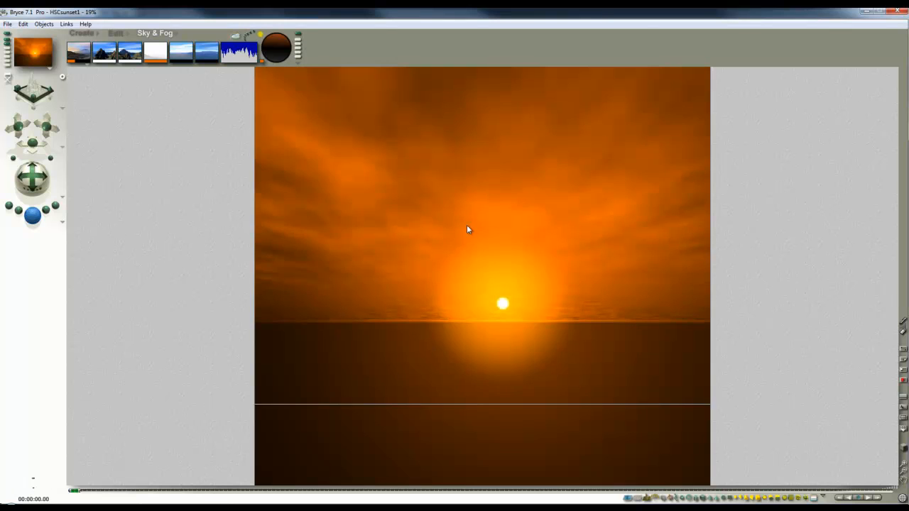
# Turn off the sky's built-in clouds and hide the wireframe below ground level
pyautogui.click(186, 54)
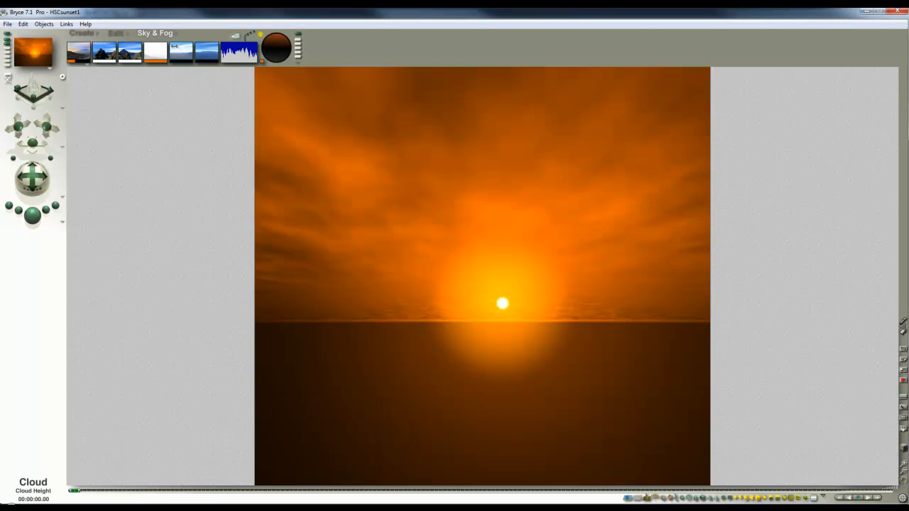
pyautogui.click(183, 53)
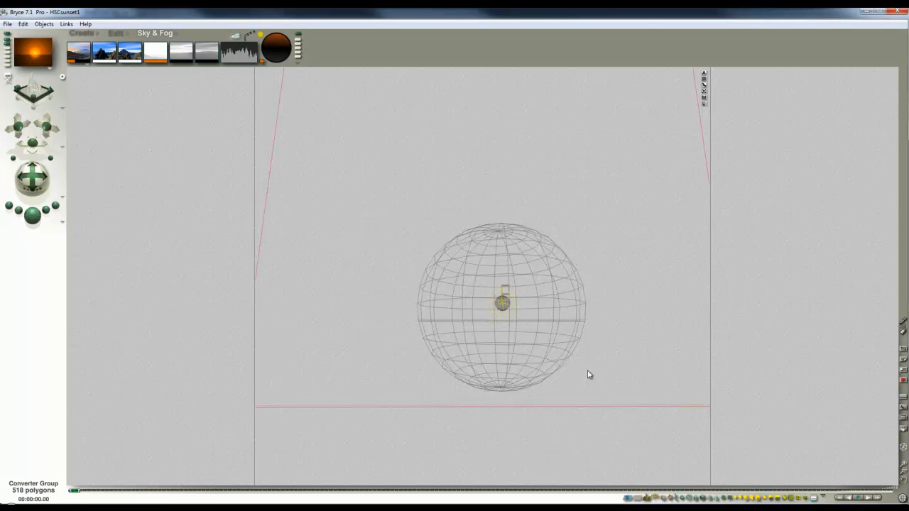
pyautogui.click(903, 418)
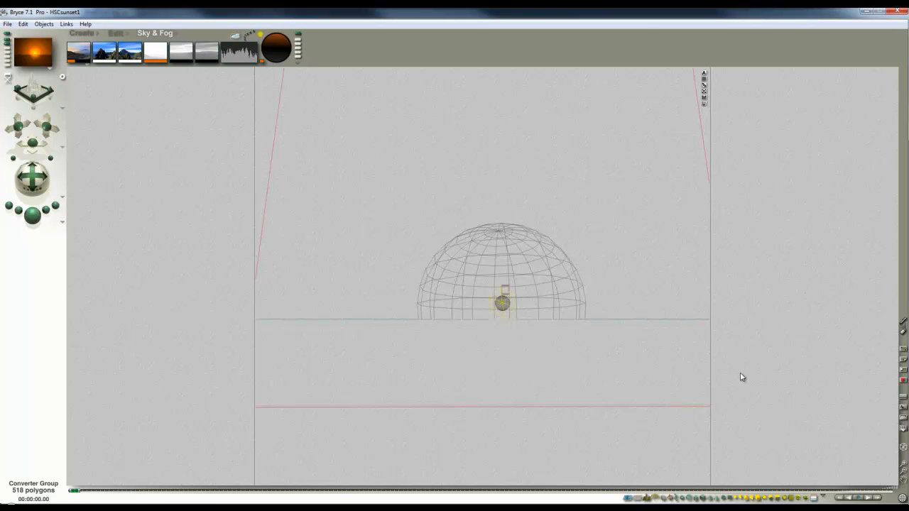
# Select the Converter Group and inspect its extent from the camera and the orthographic views
pyautogui.rightClick(522, 312)
pyautogui.click(621, 300)
pyautogui.rightClick(620, 313)
pyautogui.click(616, 316)
pyautogui.rightClick(613, 314)
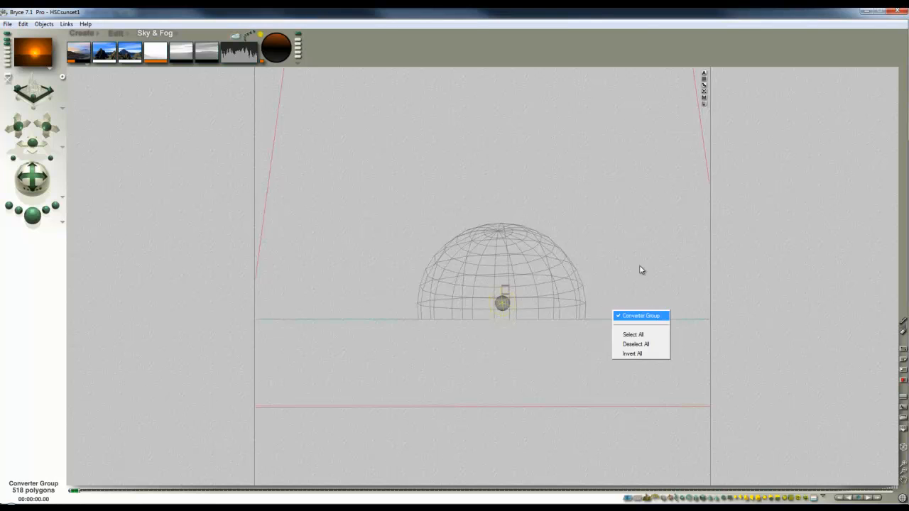
pyautogui.click(639, 267)
pyautogui.press('3')
pyautogui.click(609, 313)
pyautogui.press('1')
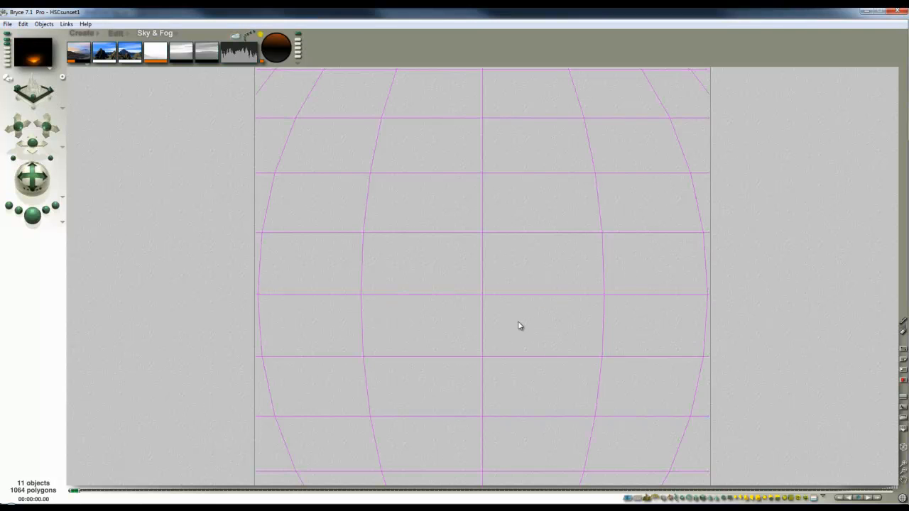
pyautogui.press('1')
pyautogui.rightClick(522, 313)
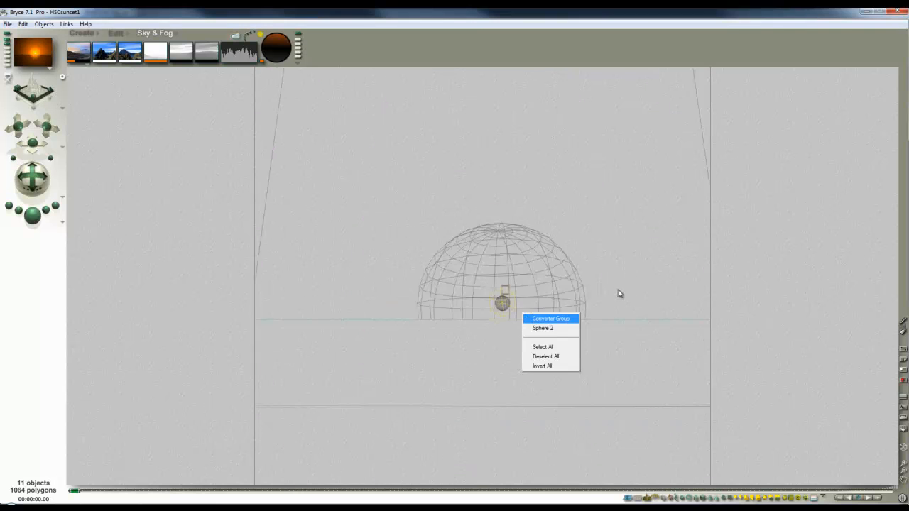
pyautogui.click(551, 319)
pyautogui.press('3')
pyautogui.press('1')
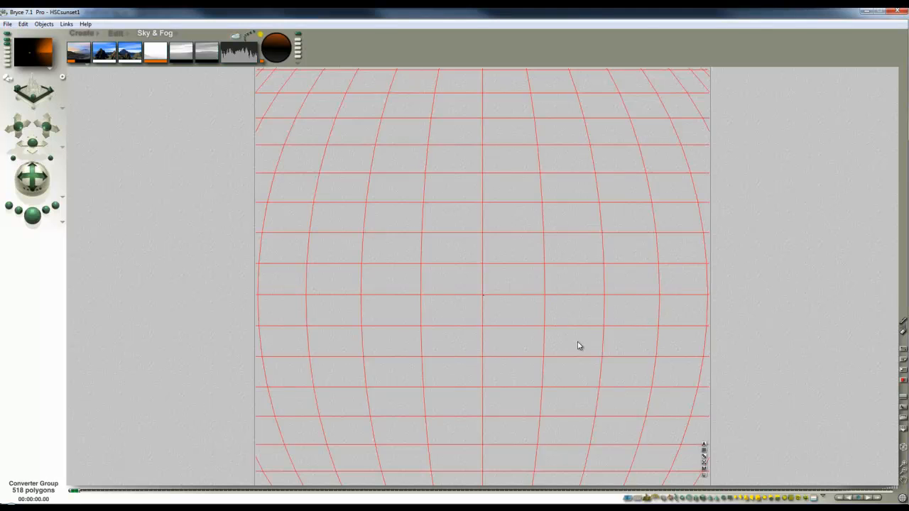
# Return to the camera view, move the camera slightly and deselect the Converter Group
pyautogui.press('Escape')
pyautogui.click(83, 187)
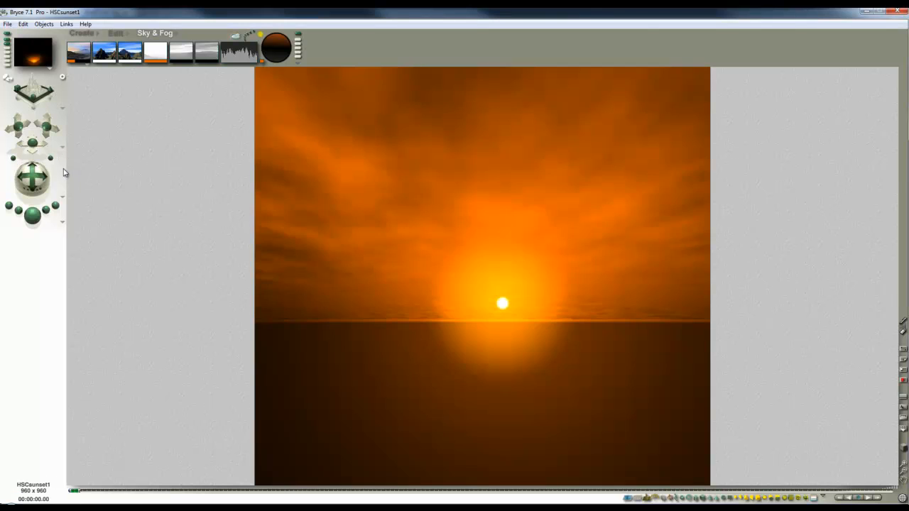
pyautogui.press('2')
pyautogui.press('1')
pyautogui.moveTo(32, 144); pyautogui.dragTo(31, 143)
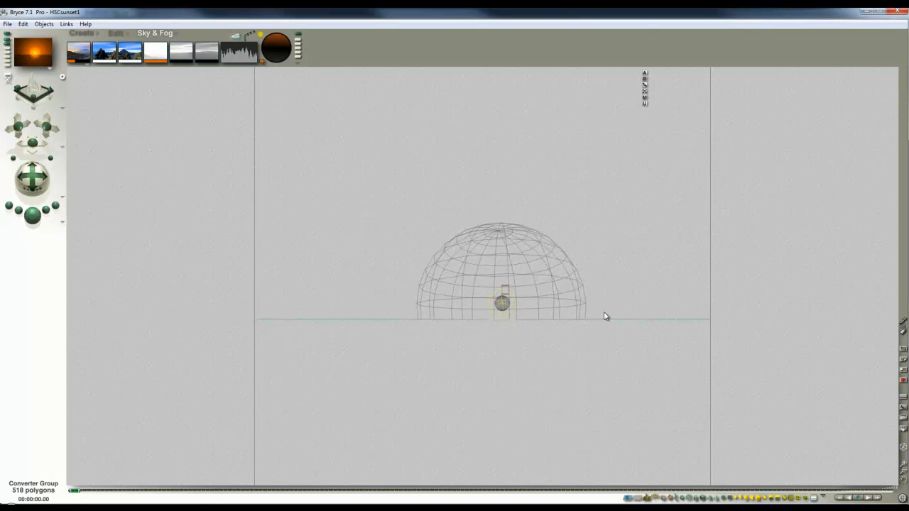
pyautogui.click(312, 107)
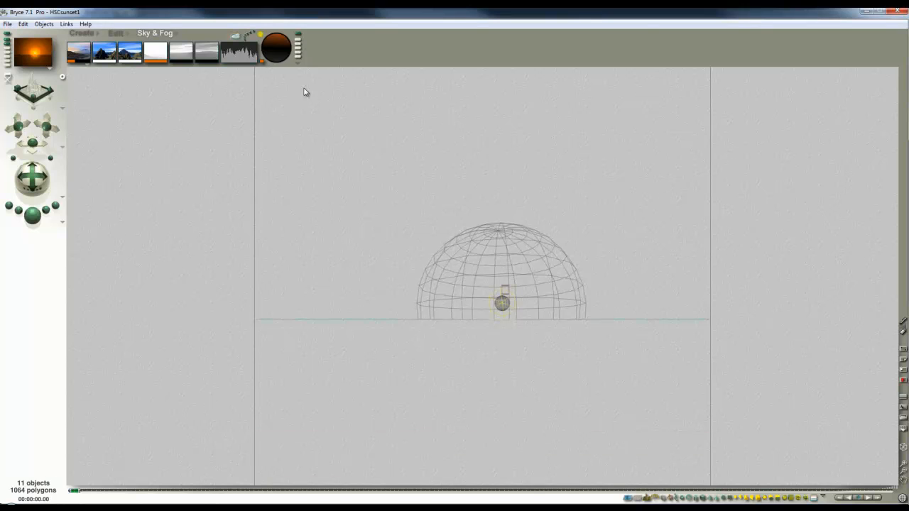
# Select the large dome, the small sun sphere and the spotlight together and move them down vertically towards the horizon
pyautogui.keyDown('ctrl'); pyautogui.keyDown('alt'); pyautogui.click(413, 269); pyautogui.keyUp('alt'); pyautogui.keyUp('ctrl')
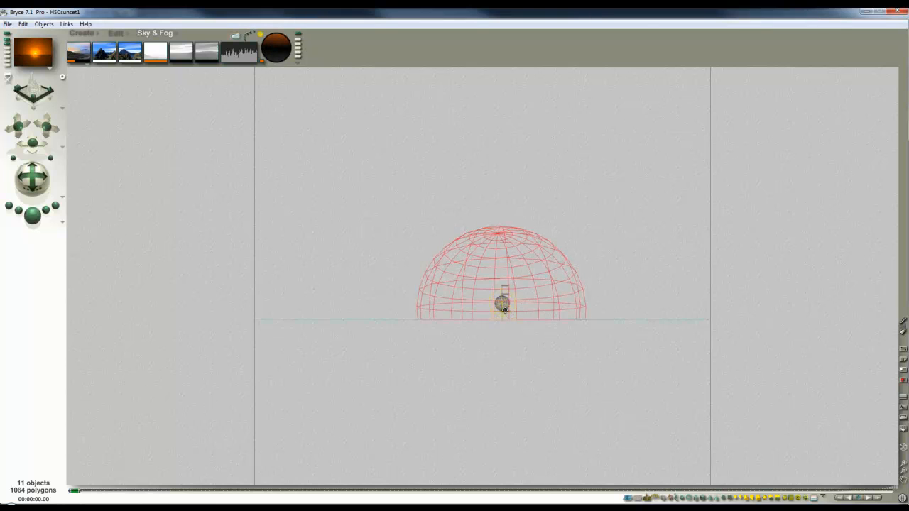
pyautogui.click(502, 308)
pyautogui.click(432, 175)
pyautogui.moveTo(420, 156); pyautogui.dragTo(527, 320)
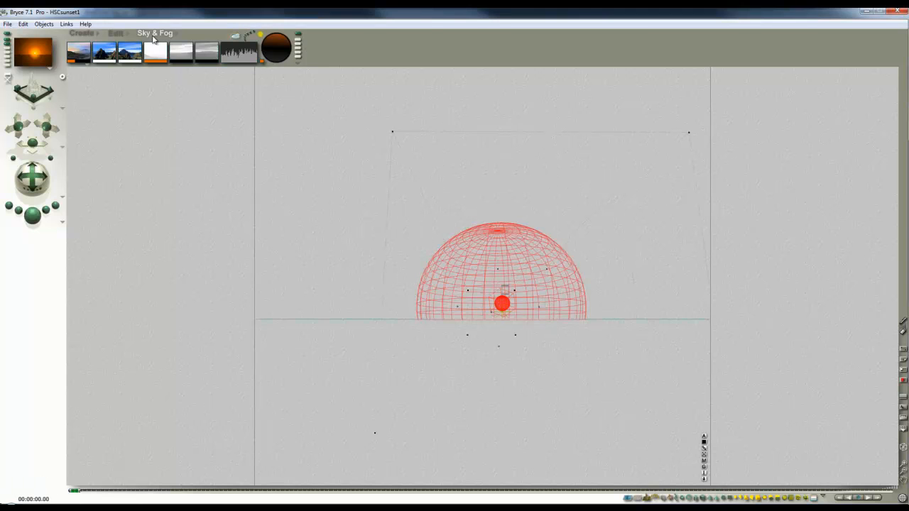
pyautogui.click(128, 34)
pyautogui.click(405, 229)
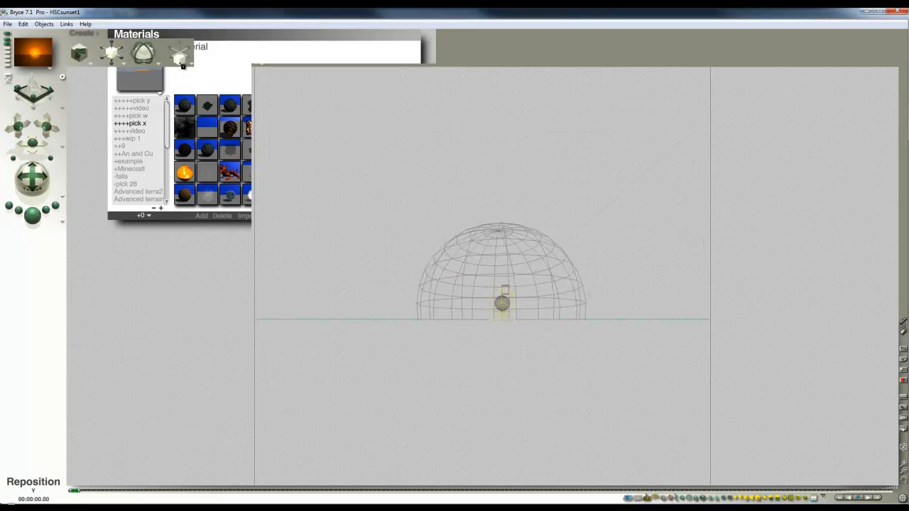
pyautogui.moveTo(419, 162); pyautogui.dragTo(581, 323)
pyautogui.moveTo(184, 63); pyautogui.dragTo(180, 65)
# Narrow the selection from the overlapping objects to Spotlight 1 and render the bare sunset scene
pyautogui.click(509, 305)
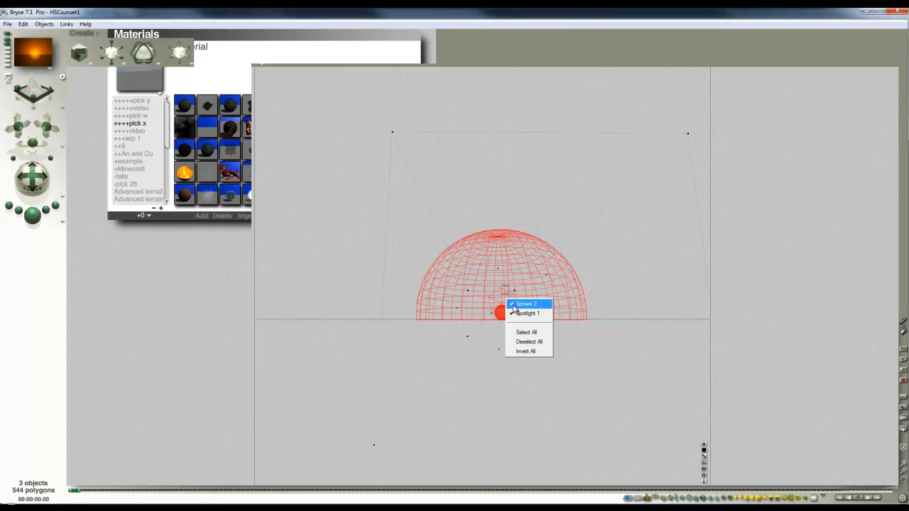
pyautogui.click(517, 306)
pyautogui.click(514, 311)
pyautogui.click(526, 316)
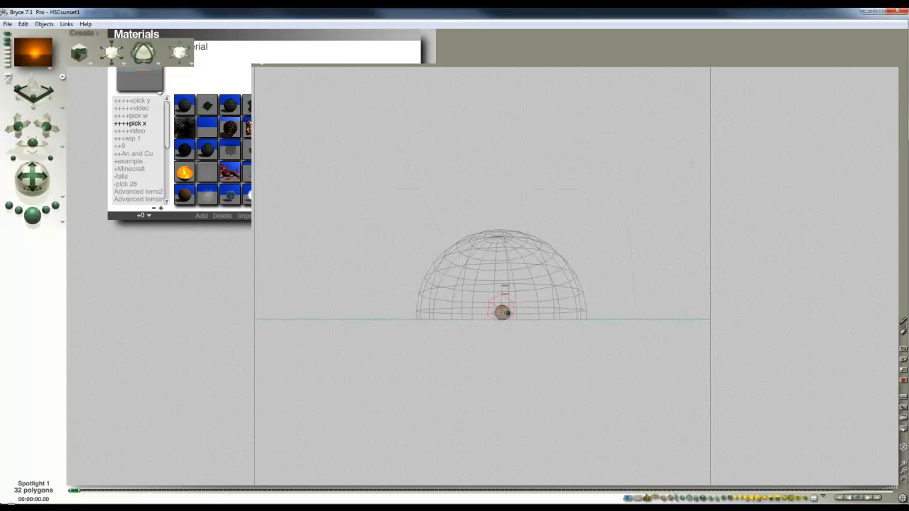
pyautogui.click(33, 215)
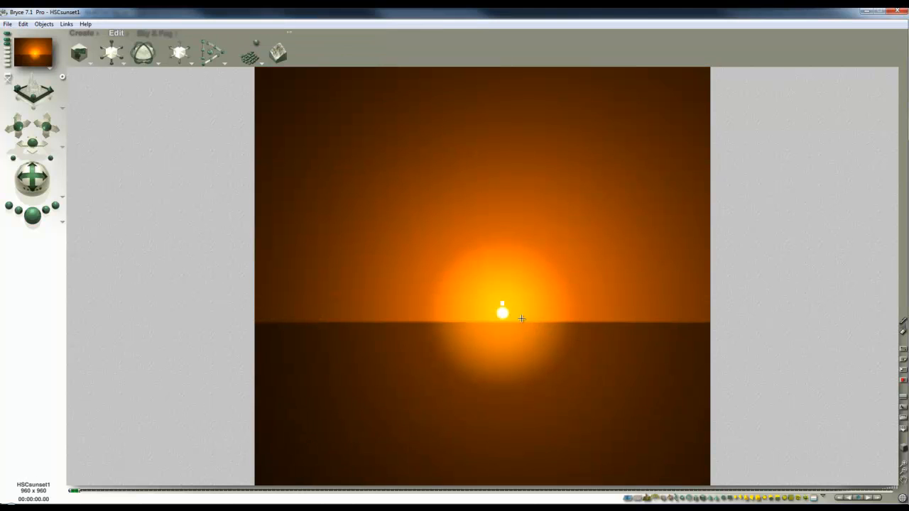
# Capture the current sky as the HDRI in the Sky Lab, set it as a backdrop with adjusted backdrop options, and apply the changes
pyautogui.click(156, 32)
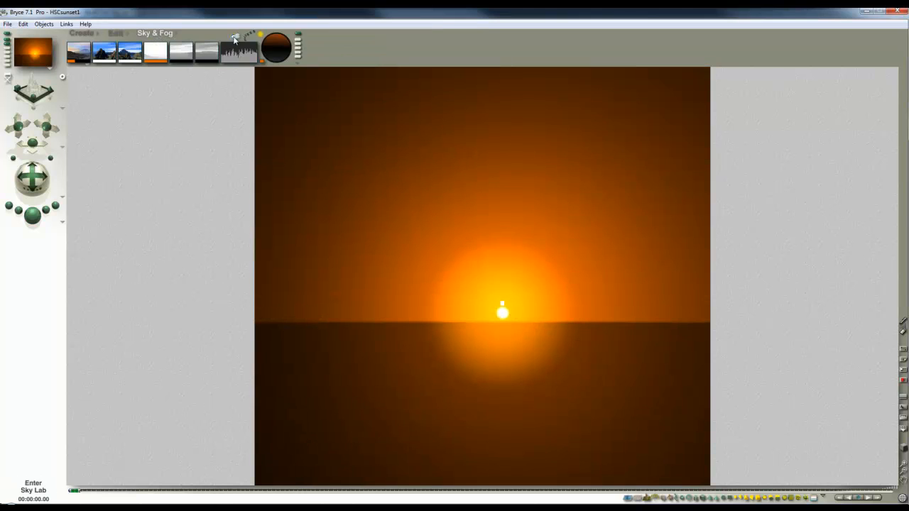
pyautogui.click(236, 41)
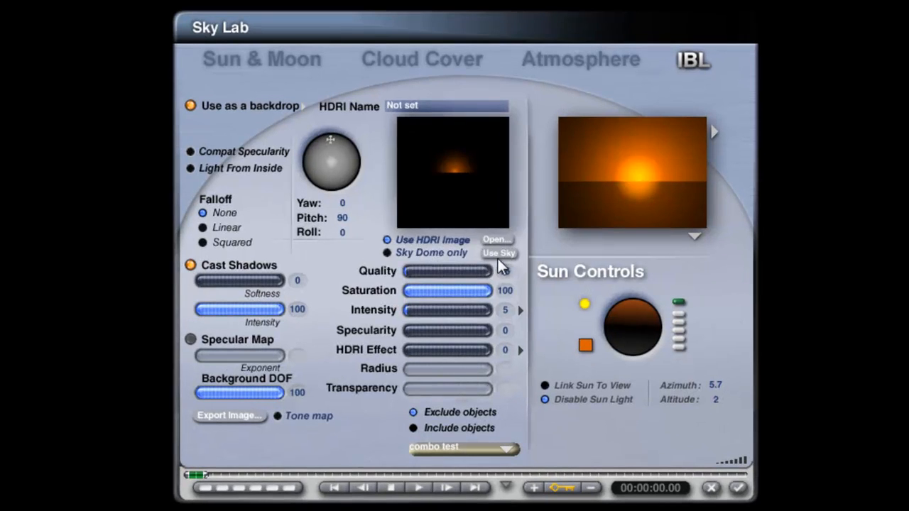
pyautogui.click(471, 255)
pyautogui.click(579, 309)
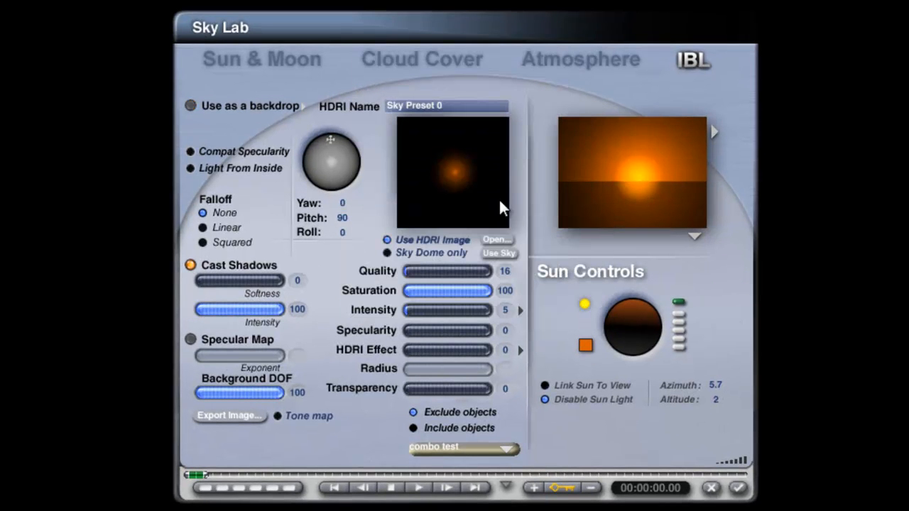
pyautogui.click(192, 106)
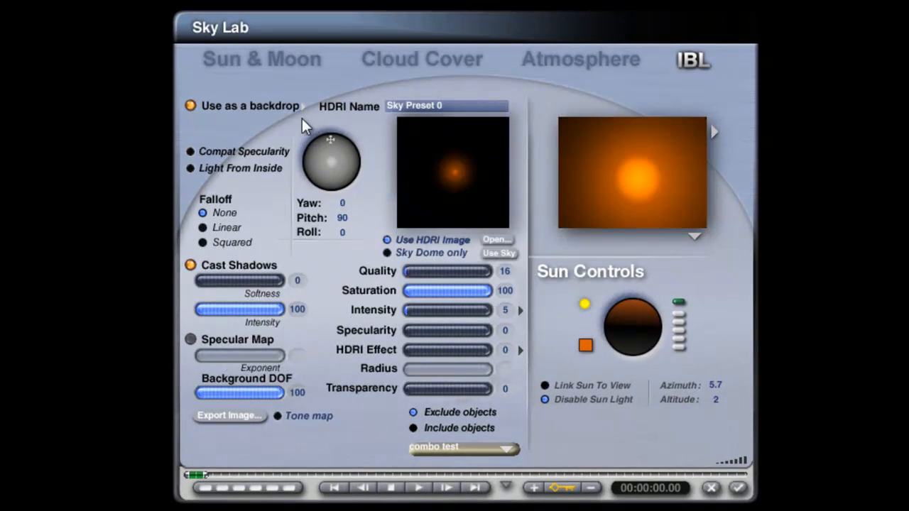
pyautogui.click(303, 106)
pyautogui.click(344, 152)
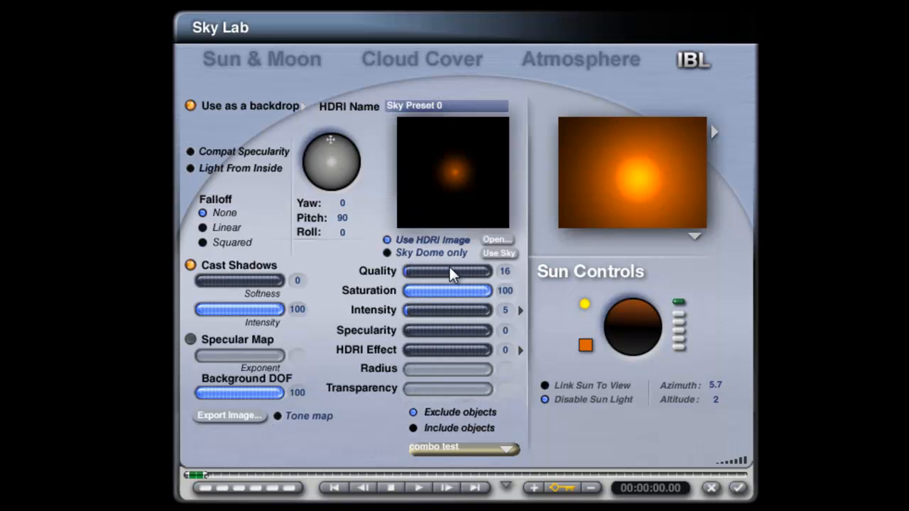
pyautogui.click(738, 488)
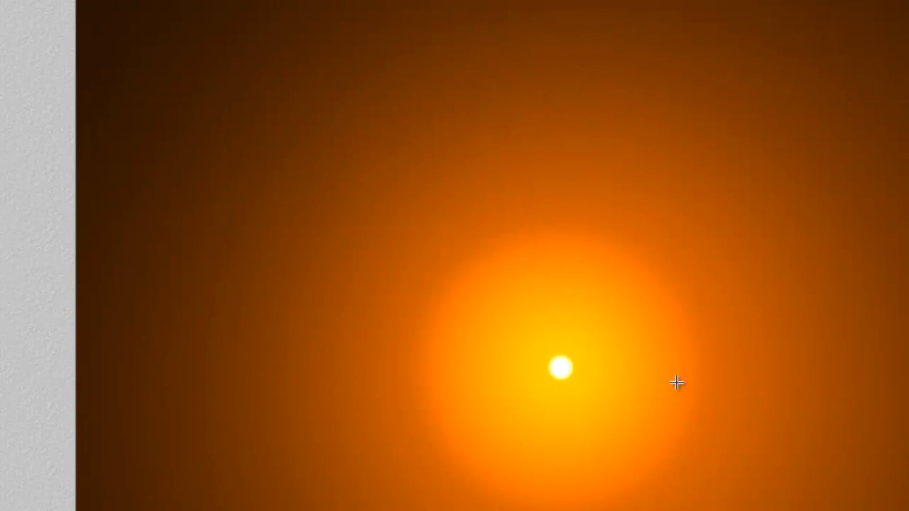
pyautogui.press('Escape')
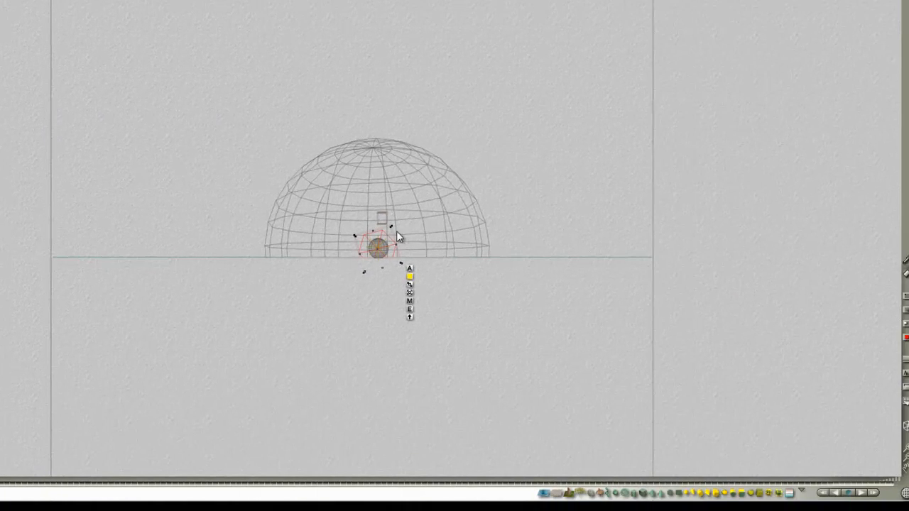
# Select the cloud slab above the sun and unhide it through its object attributes
pyautogui.moveTo(340, 102); pyautogui.dragTo(424, 221)
pyautogui.click(793, 492)
pyautogui.click(822, 469)
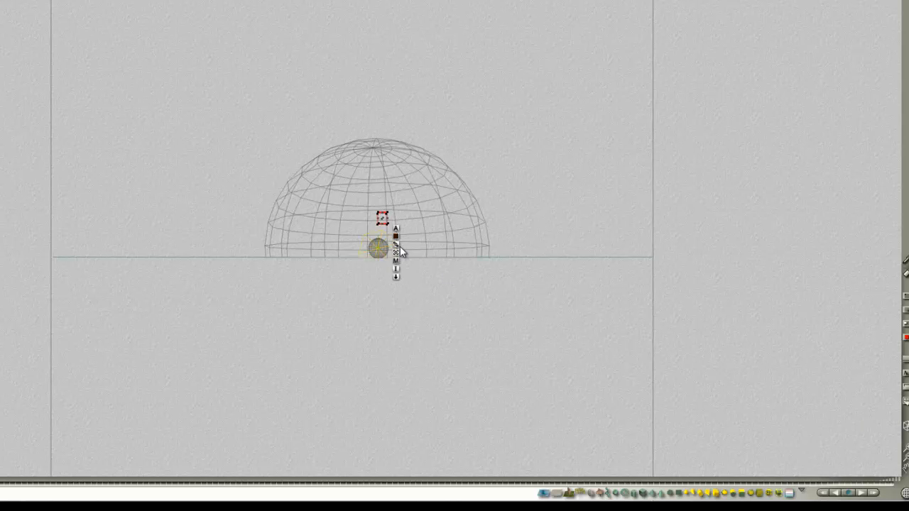
pyautogui.click(396, 228)
pyautogui.click(731, 322)
pyautogui.press('Return')
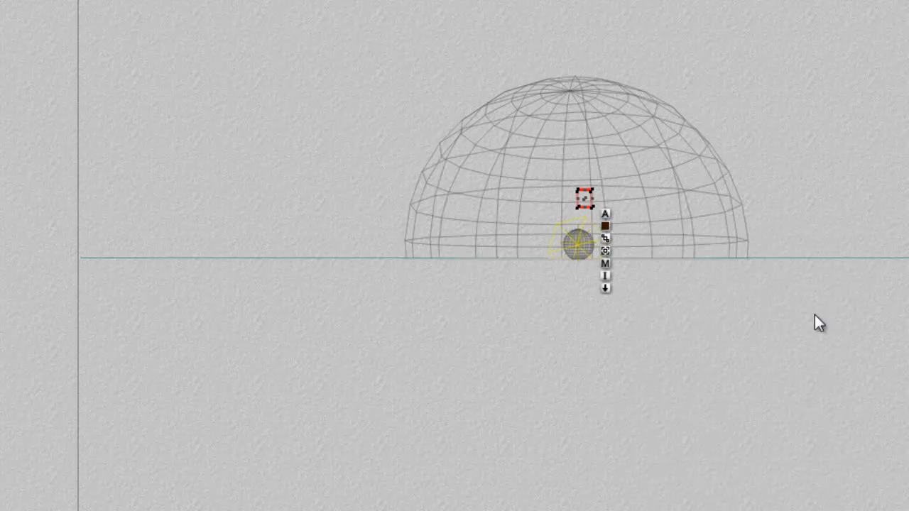
# Unlock the cloud slab and lower it in the side view to just above the horizon
pyautogui.press('3')
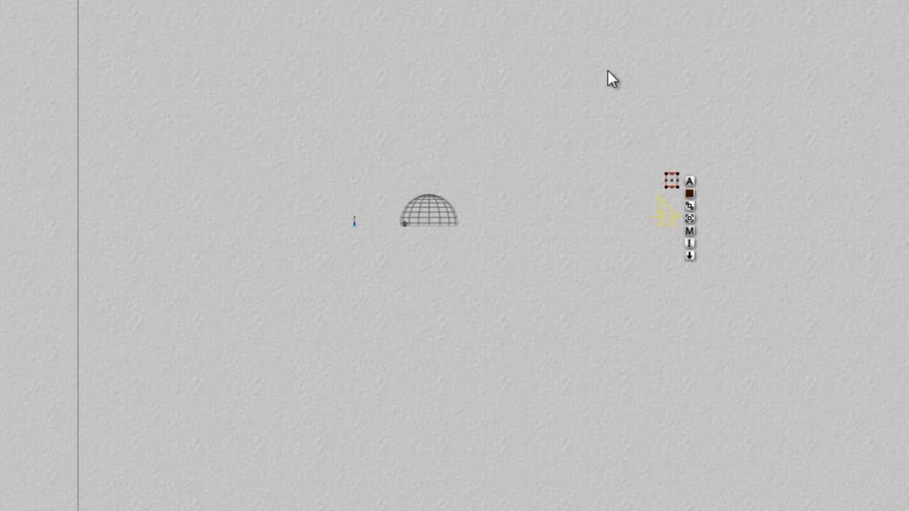
pyautogui.click(689, 181)
pyautogui.click(830, 300)
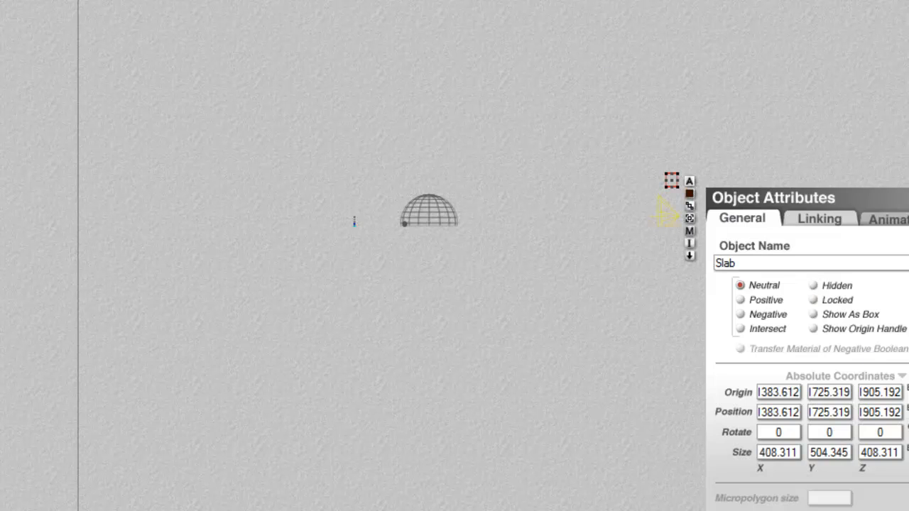
pyautogui.press('Return')
pyautogui.moveTo(671, 180); pyautogui.dragTo(671, 201)
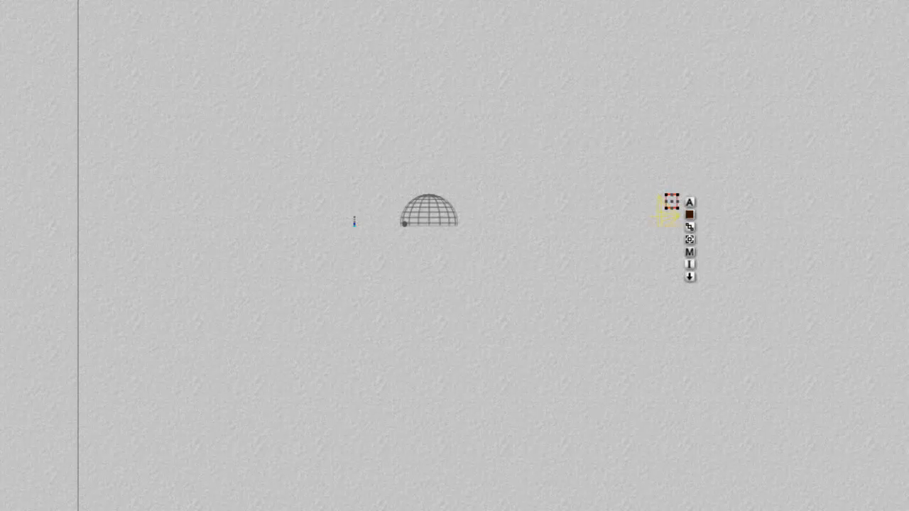
pyautogui.press('4')
pyautogui.press('1')
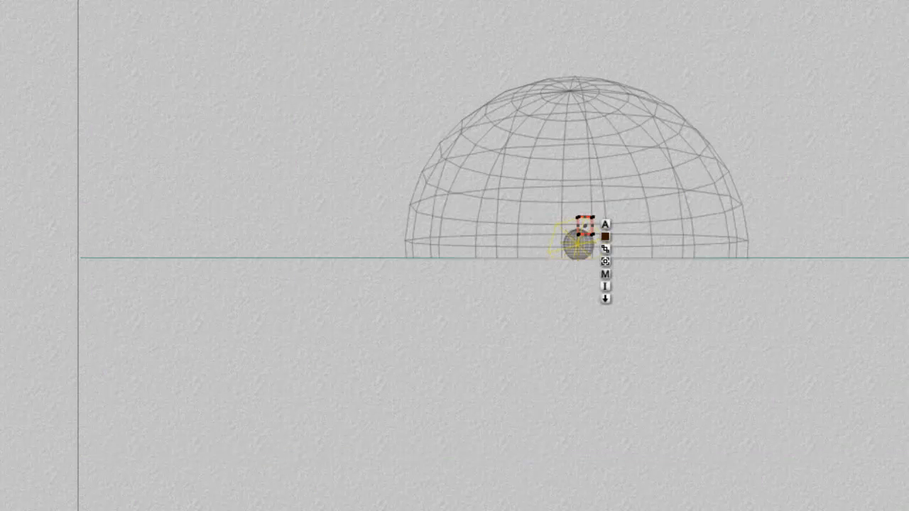
# Render the scene with the cloud slab and refine progressively smaller areas around the sun
pyautogui.hotkey('ctrl', 'r')
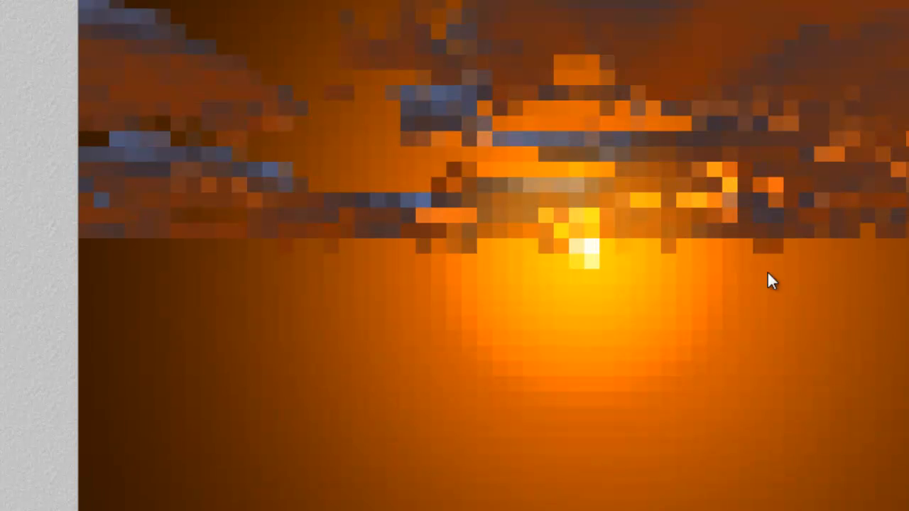
pyautogui.moveTo(793, 284); pyautogui.dragTo(490, 117)
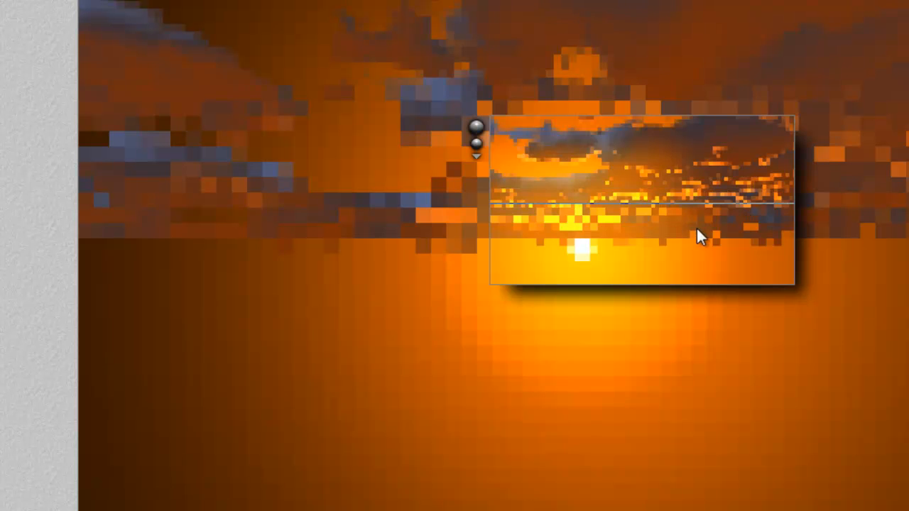
pyautogui.moveTo(620, 259); pyautogui.dragTo(522, 208)
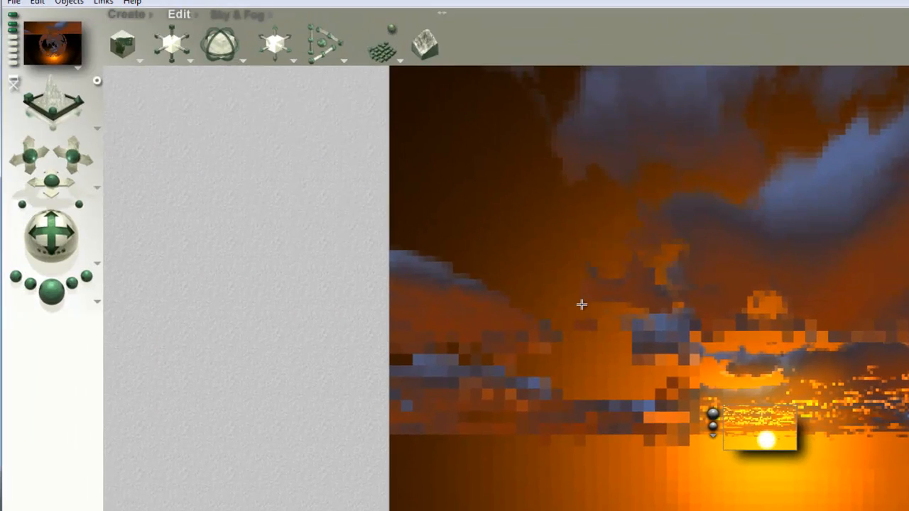
# Adjust the sky's haze, then render again and mark off an area around the sun
pyautogui.click(236, 15)
pyautogui.click(242, 43)
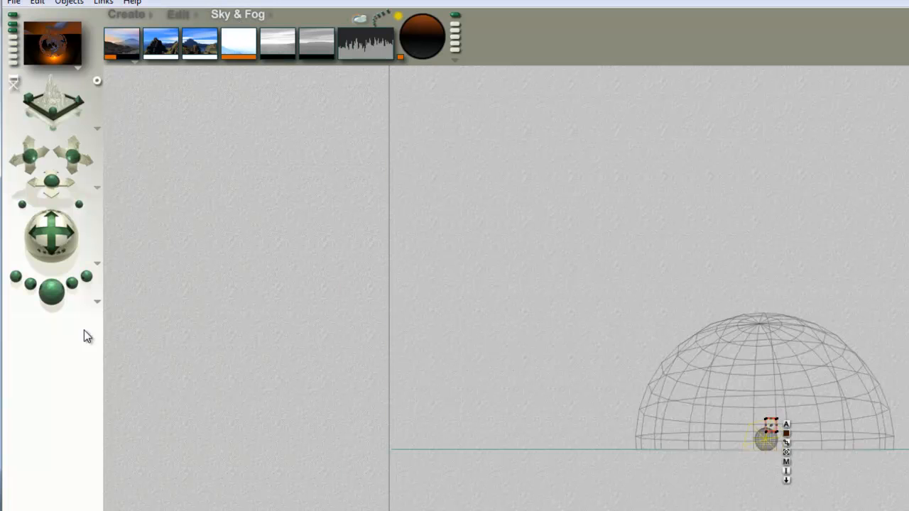
pyautogui.click(42, 298)
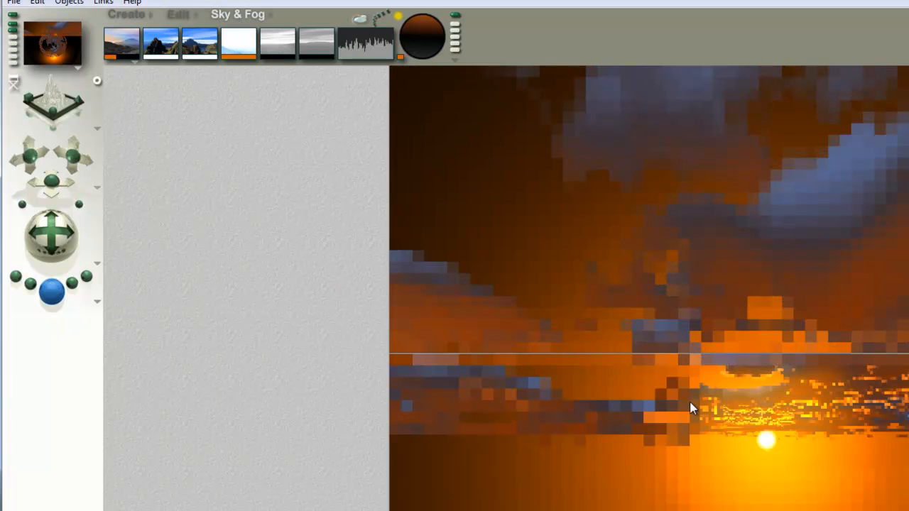
pyautogui.click(649, 385)
pyautogui.moveTo(696, 406); pyautogui.dragTo(850, 484)
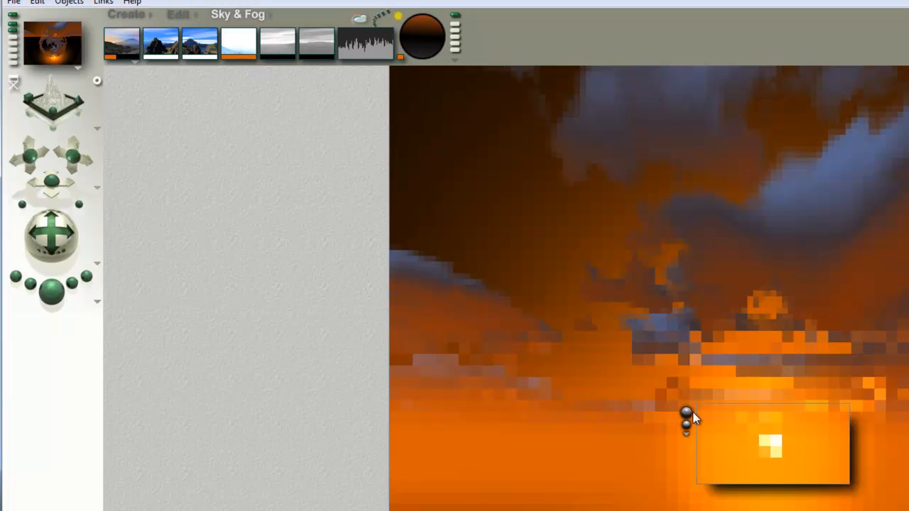
# Refine the render around the sun, then change the sky's colour to blue and re-render the scene
pyautogui.click(686, 413)
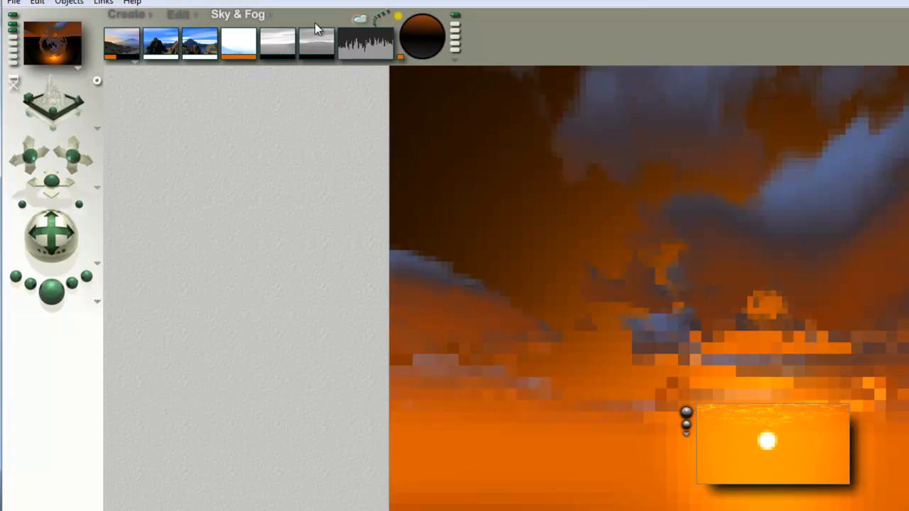
pyautogui.click(122, 55)
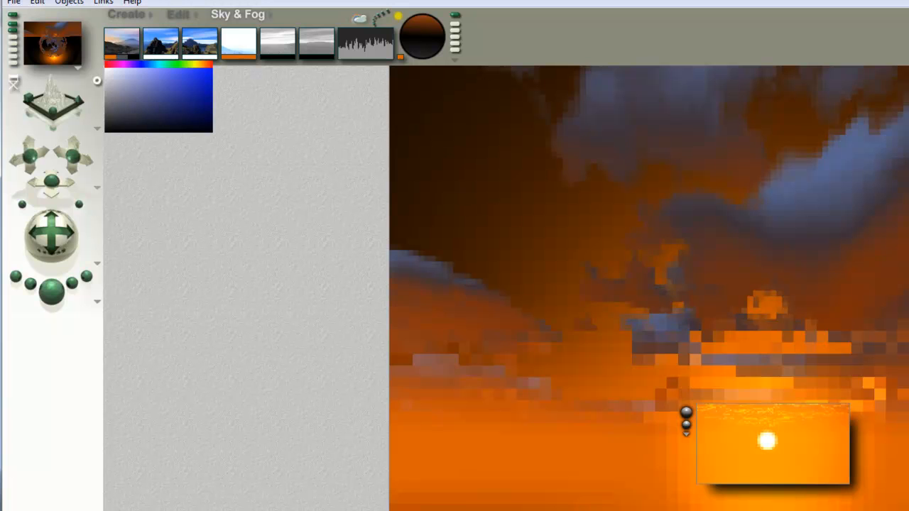
pyautogui.click(168, 96)
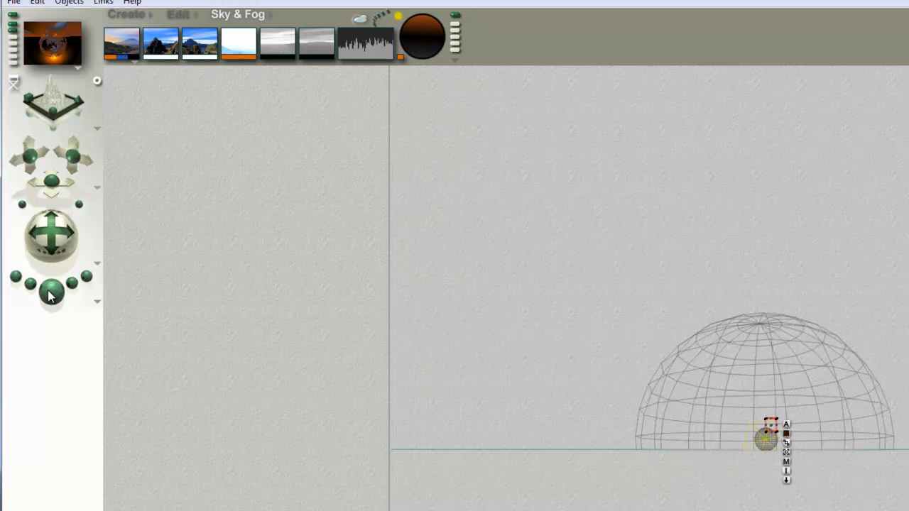
pyautogui.hotkey('ctrl', 'r')
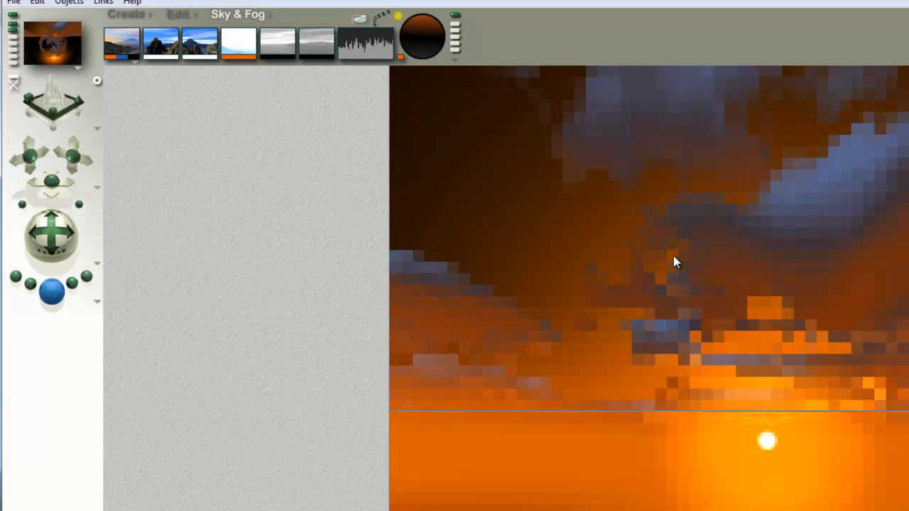
# Change how the sky's HDRI is used as a backdrop through the image-based lighting backdrop options
pyautogui.click(361, 19)
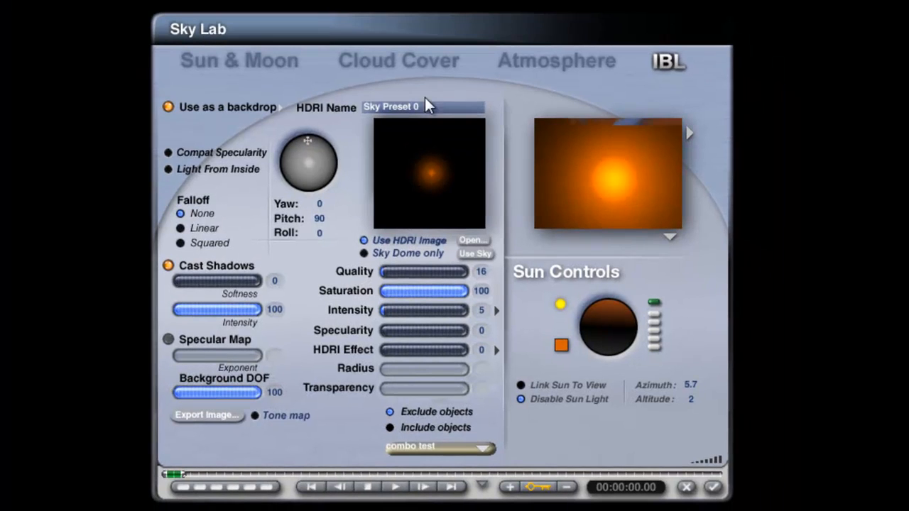
pyautogui.click(280, 108)
pyautogui.click(307, 186)
pyautogui.click(711, 487)
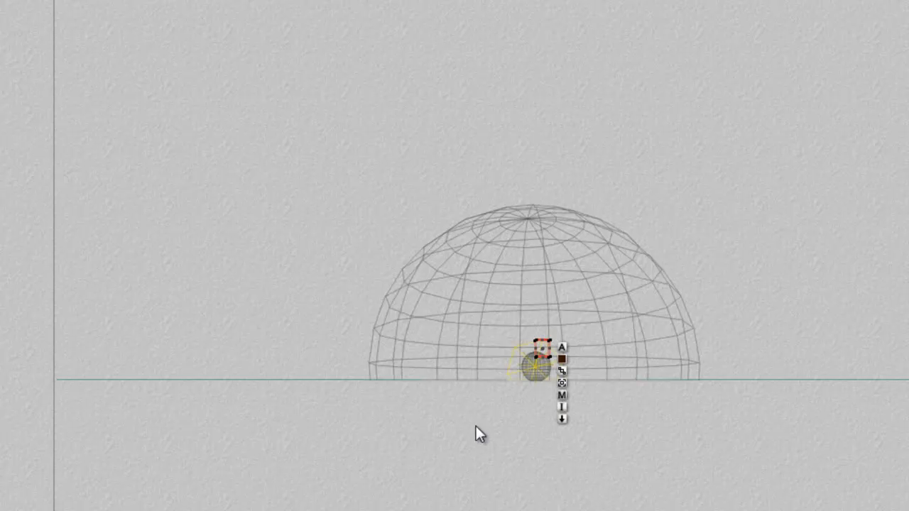
# Re-render the scene and refine small areas around the sun and just beside it along the horizon
pyautogui.click(34, 215)
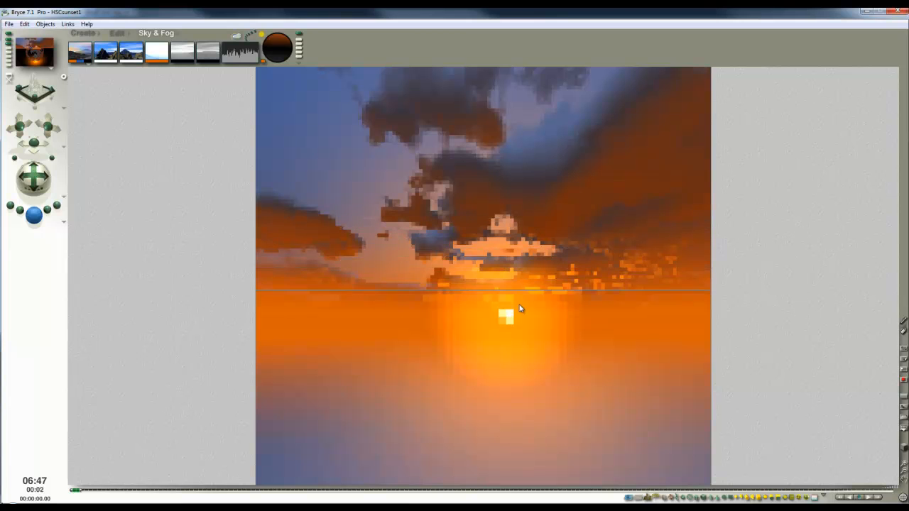
pyautogui.moveTo(528, 320); pyautogui.dragTo(484, 288)
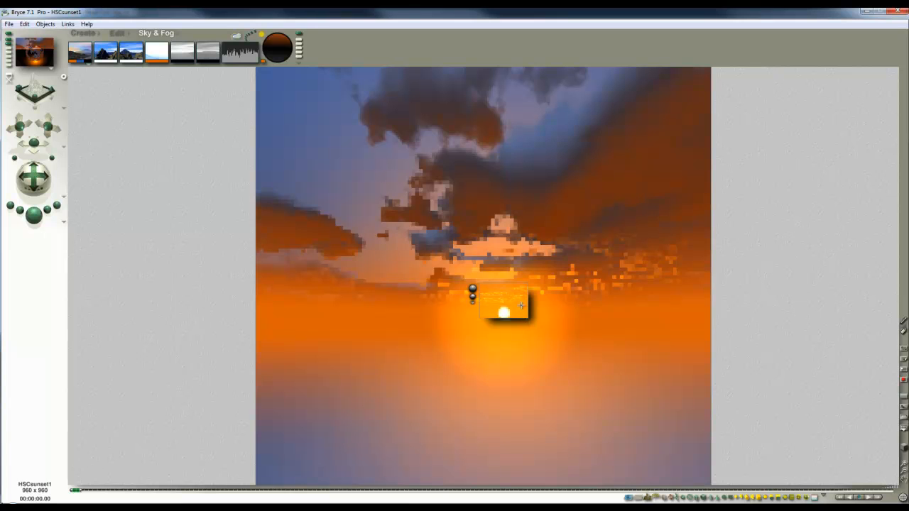
pyautogui.moveTo(559, 305); pyautogui.dragTo(514, 276)
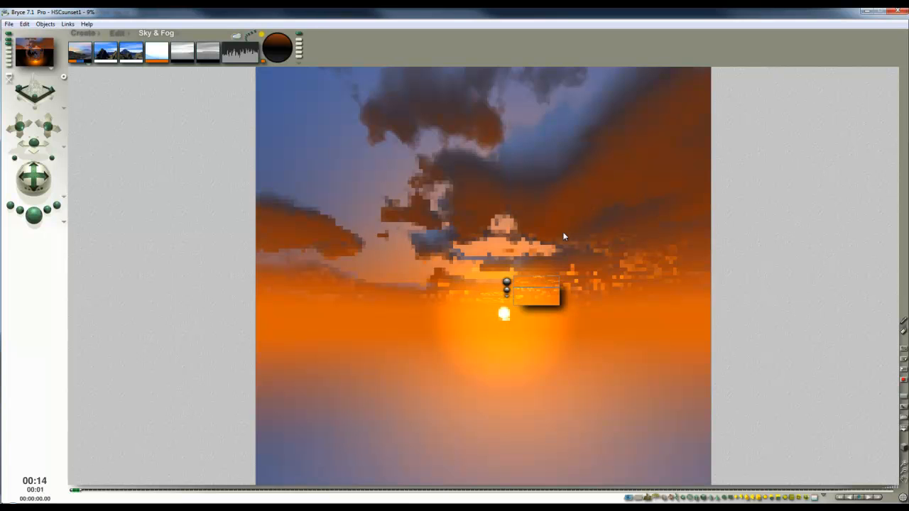
pyautogui.press('Escape')
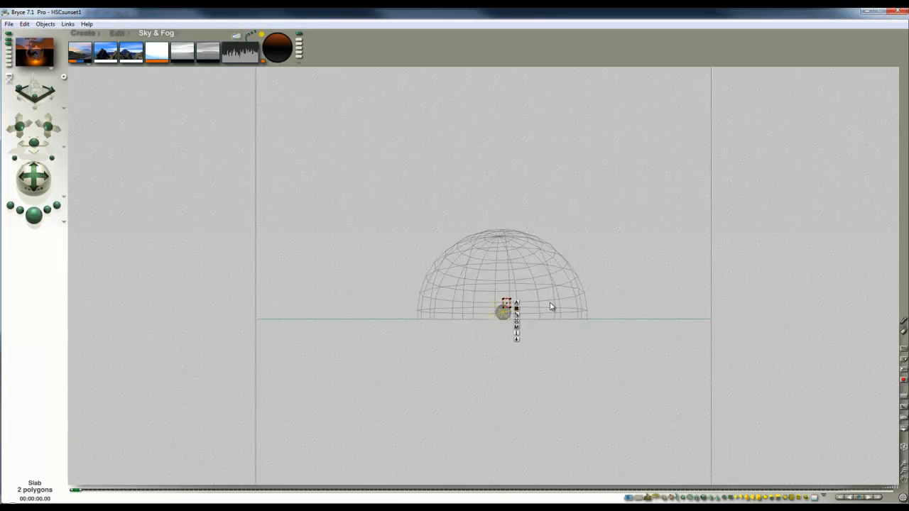
# Scale the cloud slab's altitude texture D to 68%, offset it 39 BU in Y, and re-render the scene
pyautogui.click(518, 328)
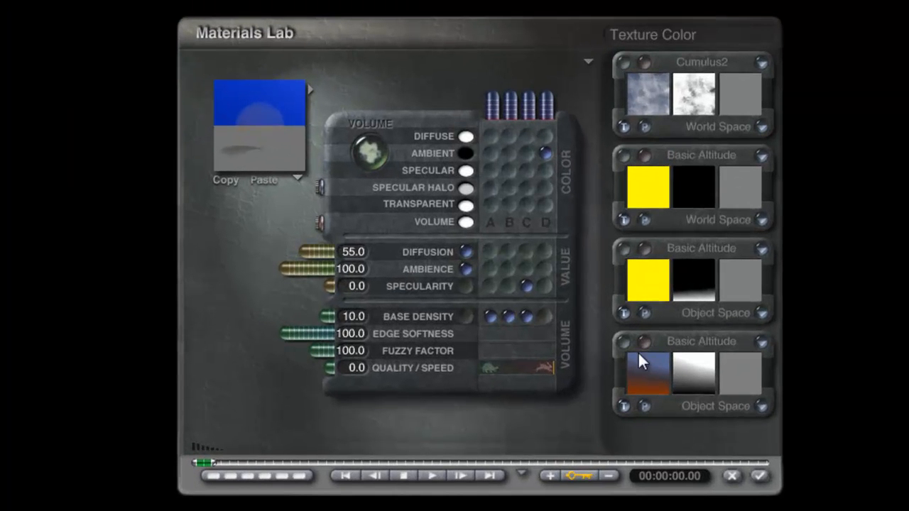
pyautogui.click(581, 330)
pyautogui.moveTo(659, 394); pyautogui.dragTo(659, 395)
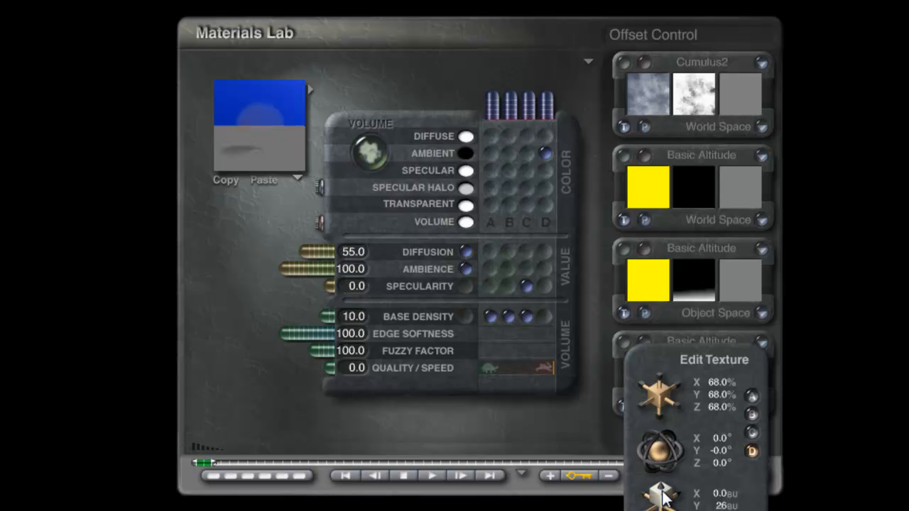
pyautogui.moveTo(664, 497); pyautogui.dragTo(664, 495)
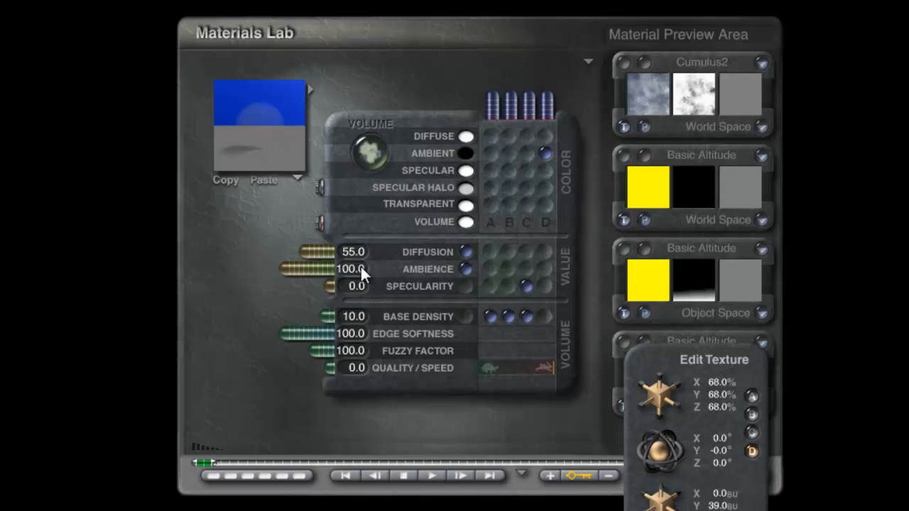
pyautogui.click(770, 500)
pyautogui.click(759, 475)
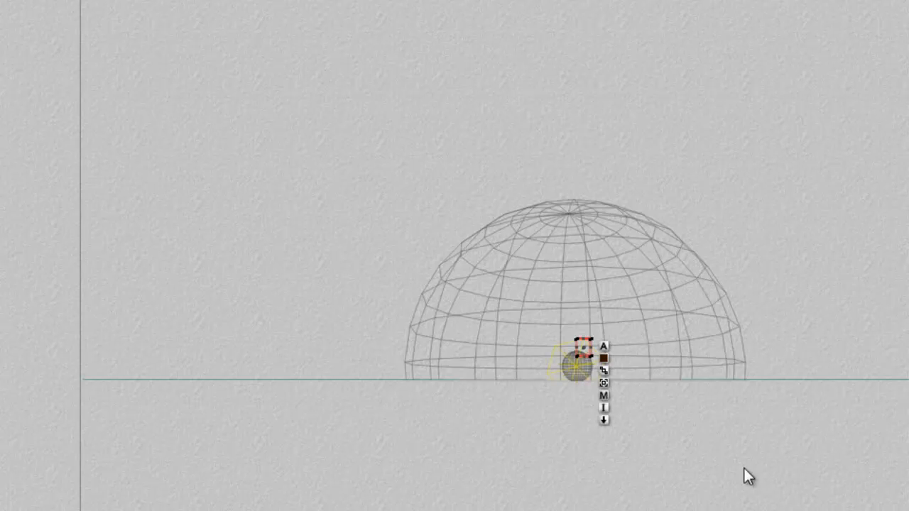
pyautogui.hotkey('ctrl', 'r')
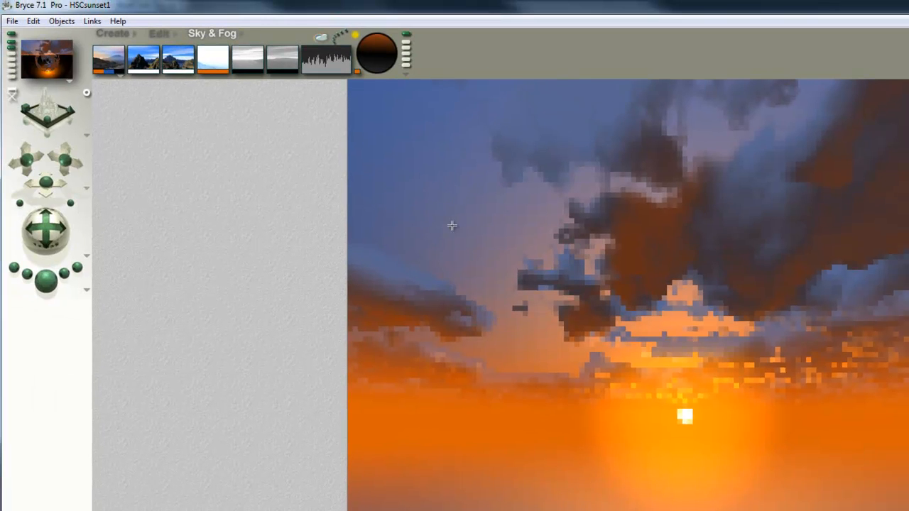
# Set the blue sky colour's lightness to 132 and re-render the scene
pyautogui.click(106, 72)
pyautogui.moveTo(615, 341); pyautogui.dragTo(635, 342)
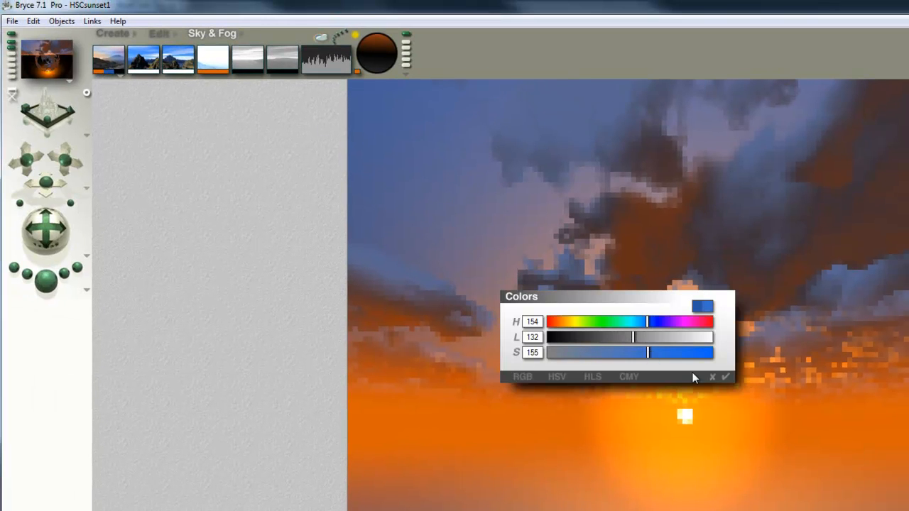
pyautogui.click(725, 376)
pyautogui.click(47, 280)
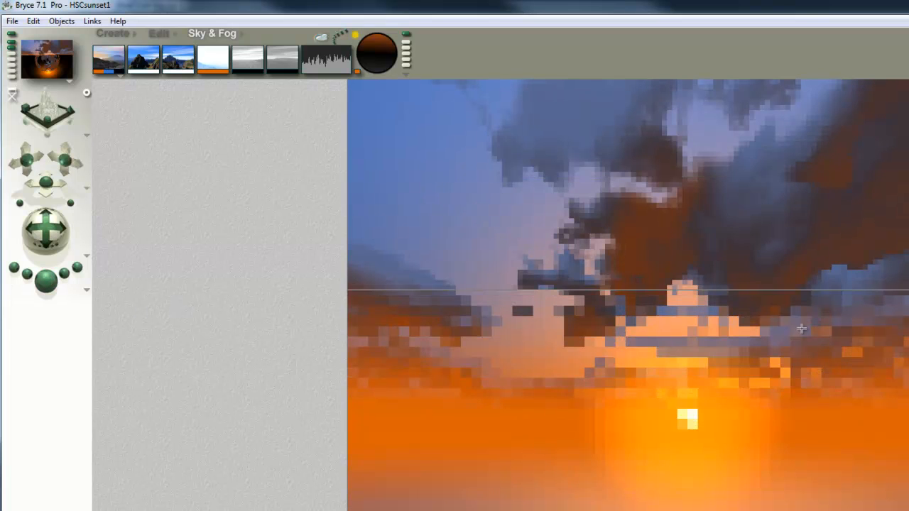
# Refine the render around the low cloud left of the sun and the large clouds above it
pyautogui.moveTo(405, 265); pyautogui.dragTo(497, 333)
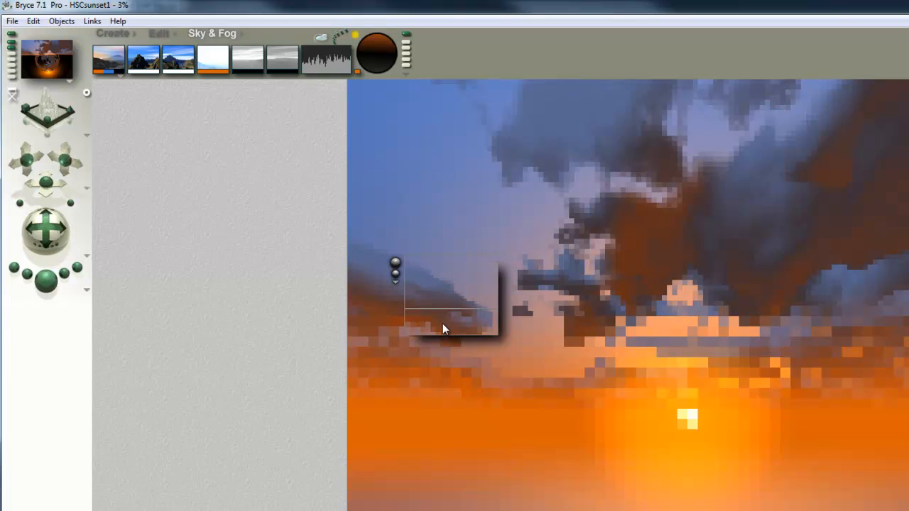
pyautogui.moveTo(597, 188); pyautogui.dragTo(699, 284)
pyautogui.moveTo(834, 294); pyautogui.dragTo(701, 149)
pyautogui.press('Escape')
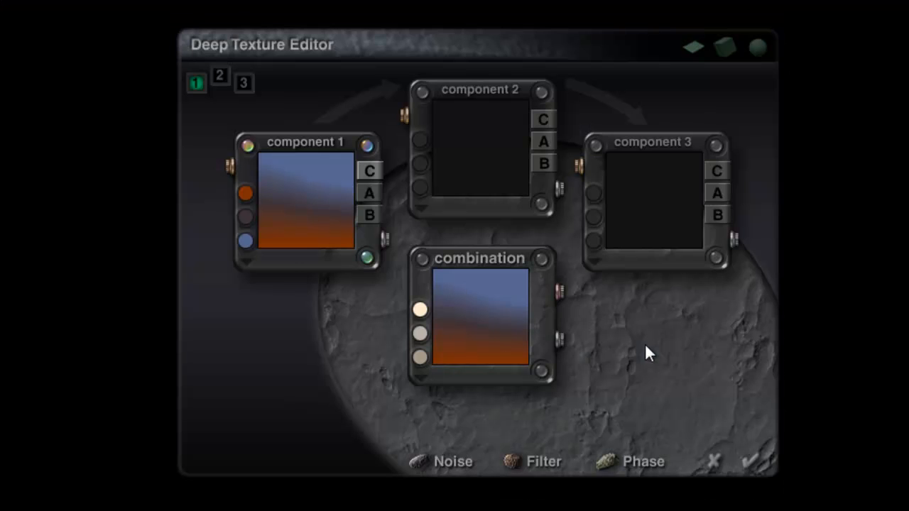
# Make the cloud slab's blue altitude colour greyer and its middle colour lighter in texture D, then re-render
pyautogui.click(246, 242)
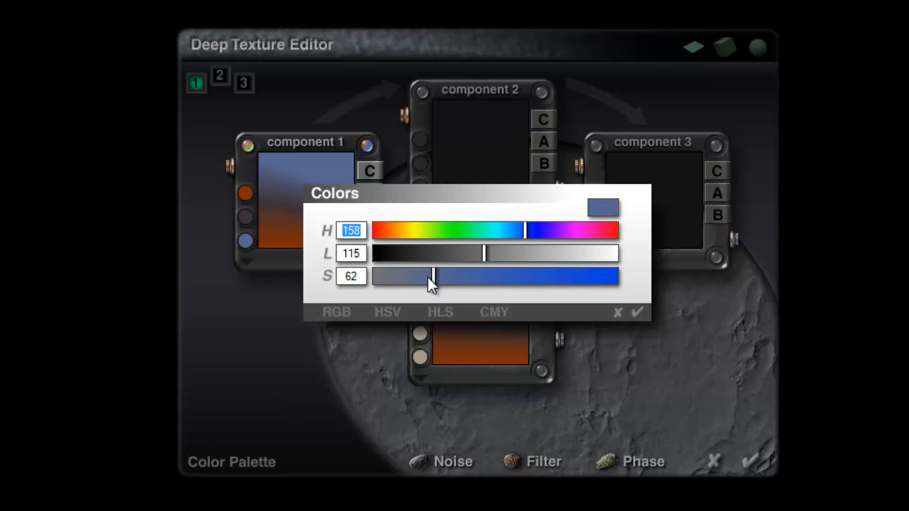
pyautogui.moveTo(395, 276); pyautogui.dragTo(391, 276)
pyautogui.moveTo(486, 257); pyautogui.dragTo(446, 260)
pyautogui.click(637, 313)
pyautogui.click(246, 217)
pyautogui.click(635, 312)
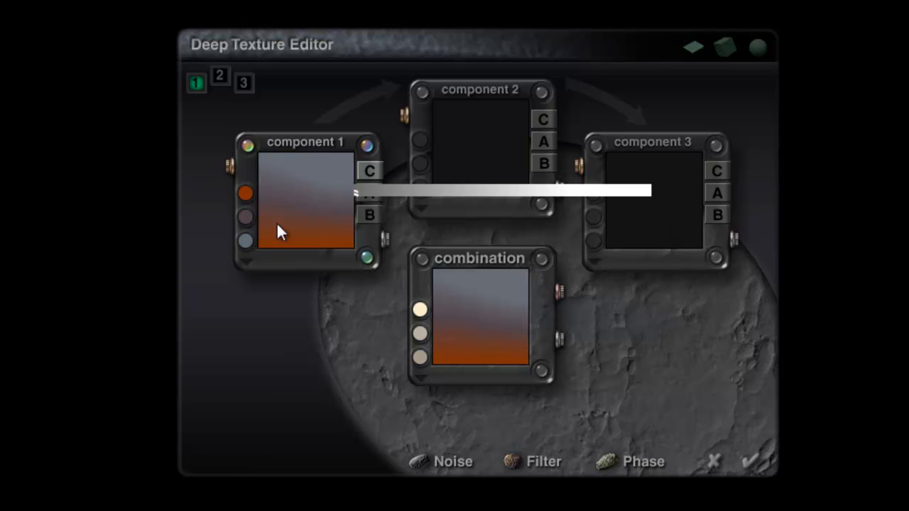
pyautogui.click(757, 462)
pyautogui.click(759, 479)
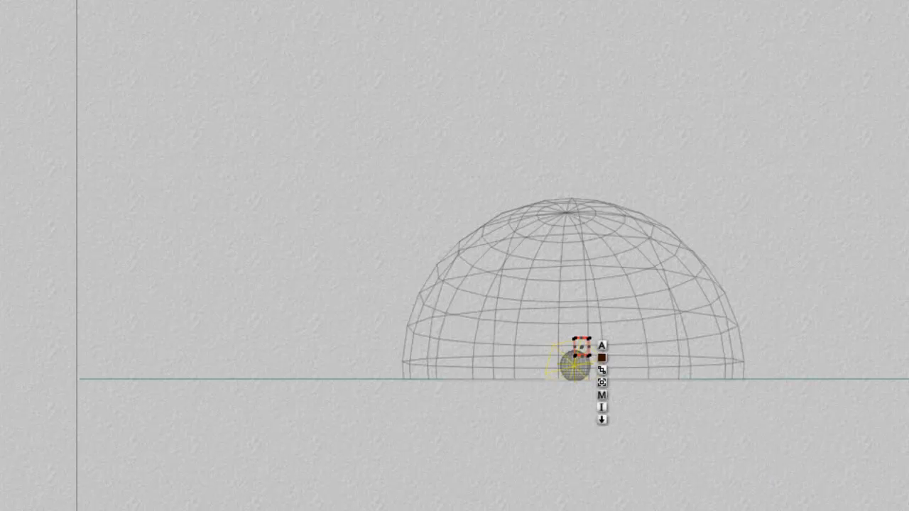
pyautogui.hotkey('ctrl', 'r')
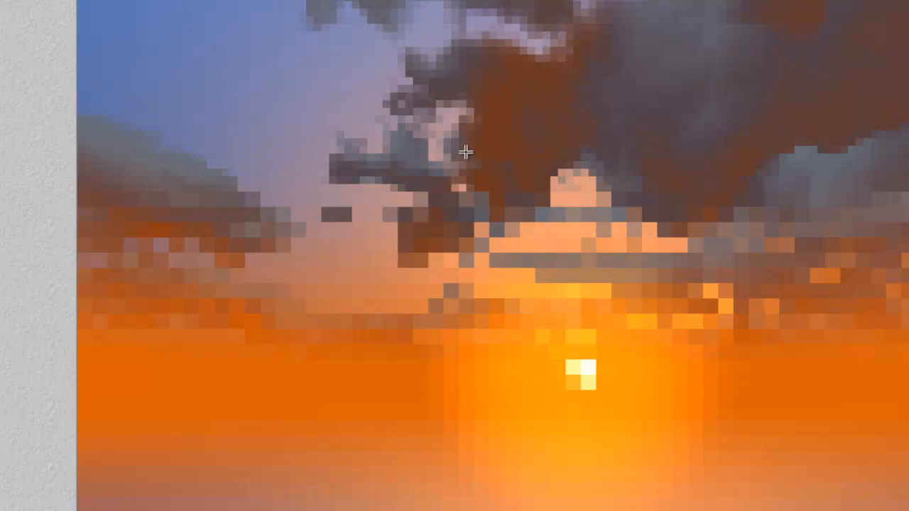
pyautogui.press('Escape')
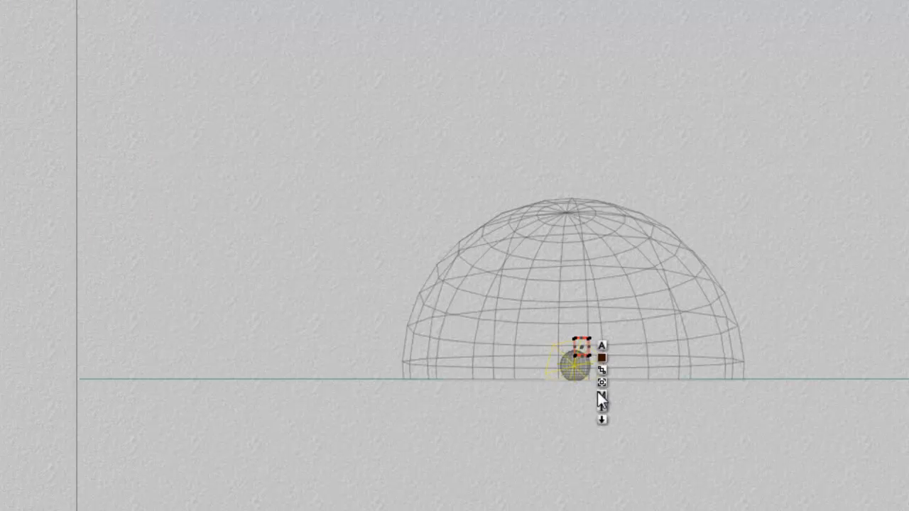
# Adjust the saturation of the topmost altitude colour in the cloud slab's texture D to make it bluer
pyautogui.click(598, 394)
pyautogui.click(638, 341)
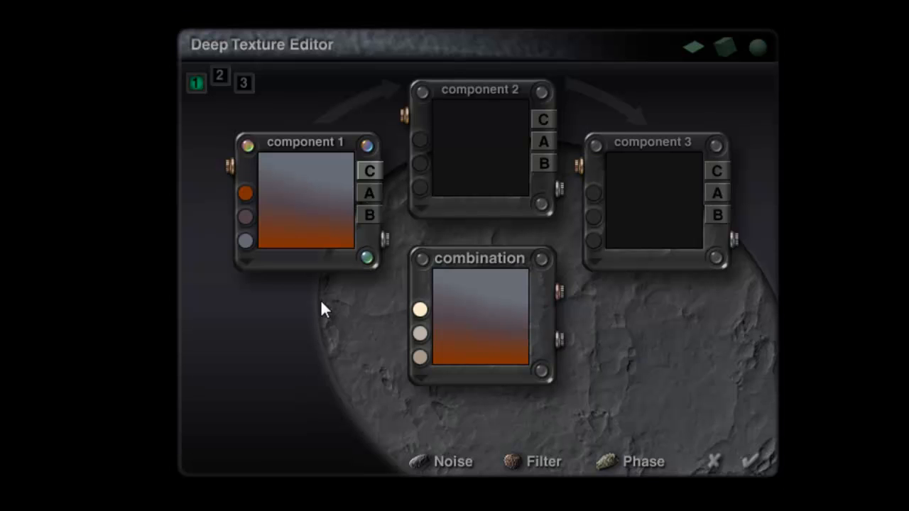
pyautogui.click(245, 242)
pyautogui.moveTo(407, 282); pyautogui.dragTo(411, 282)
pyautogui.click(637, 313)
pyautogui.click(752, 463)
pyautogui.click(761, 474)
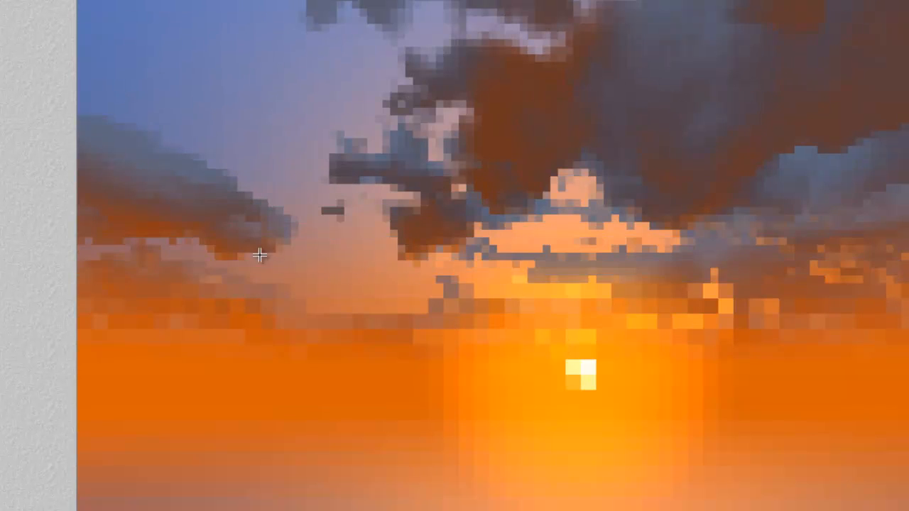
# Refine the render around the left cloud, the sun and the clouds above the sun
pyautogui.moveTo(176, 139); pyautogui.dragTo(312, 272)
pyautogui.moveTo(490, 247); pyautogui.dragTo(673, 418)
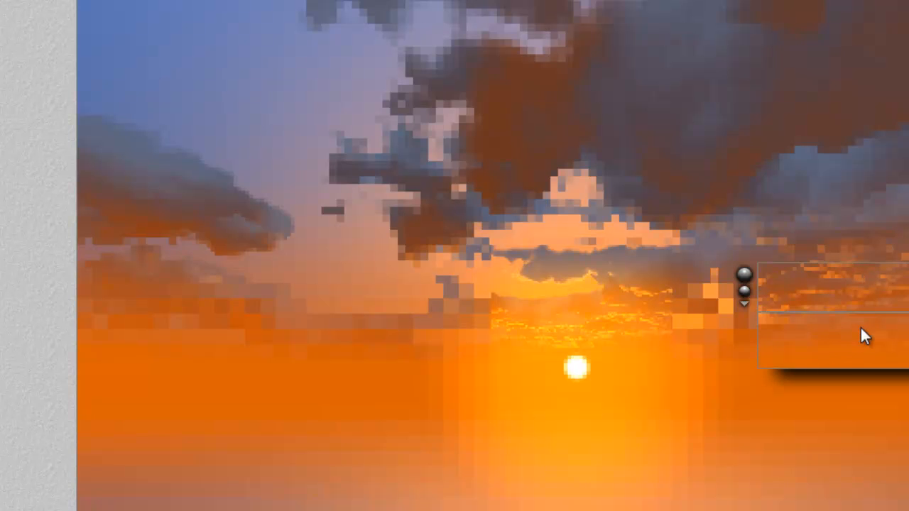
pyautogui.moveTo(478, 161); pyautogui.dragTo(376, 32)
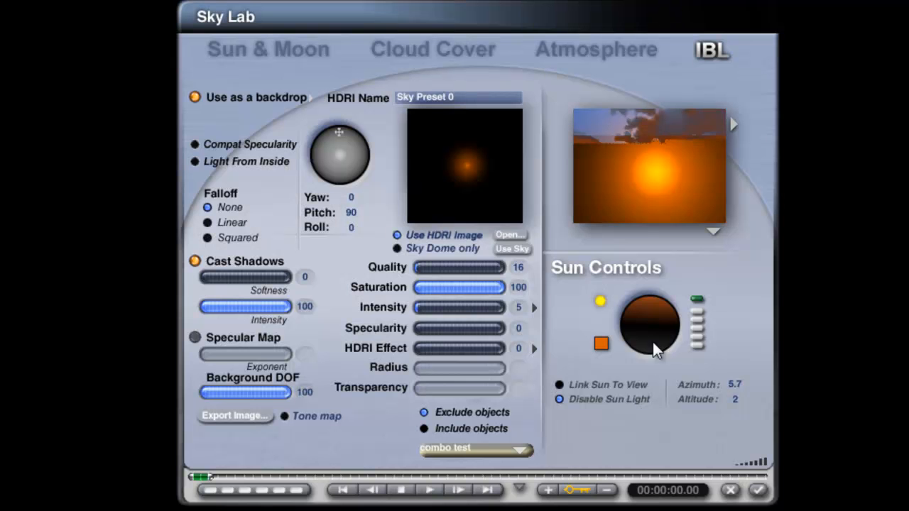
# Turn the sunlight back on and set the sun's diffuse intensity to 100
pyautogui.click(560, 399)
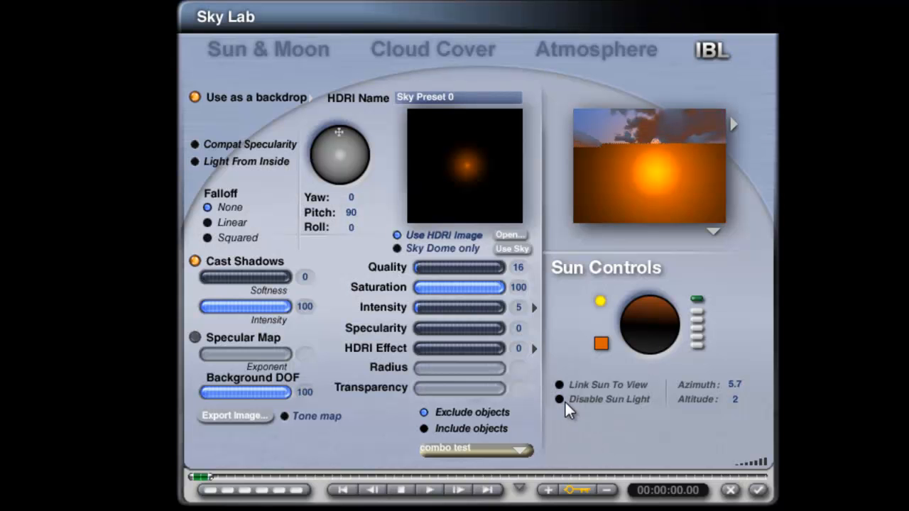
pyautogui.click(302, 54)
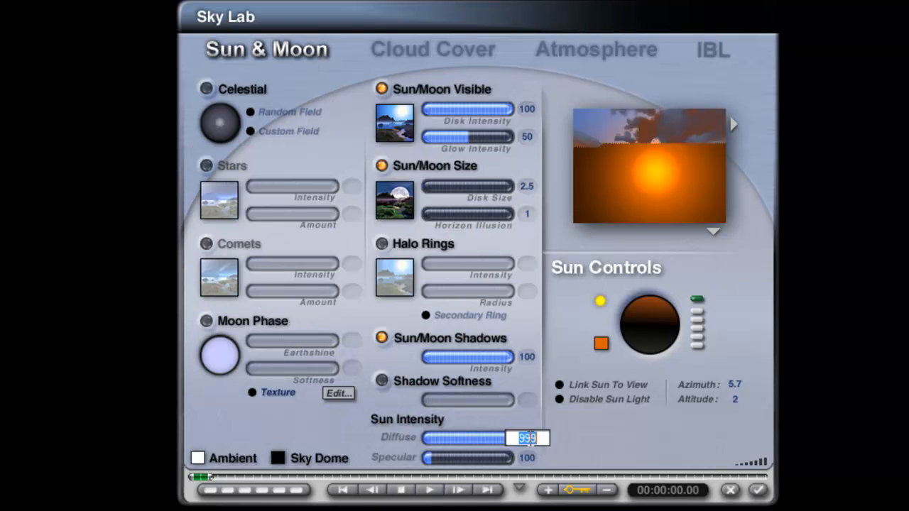
pyautogui.write('100')
pyautogui.press('Return')
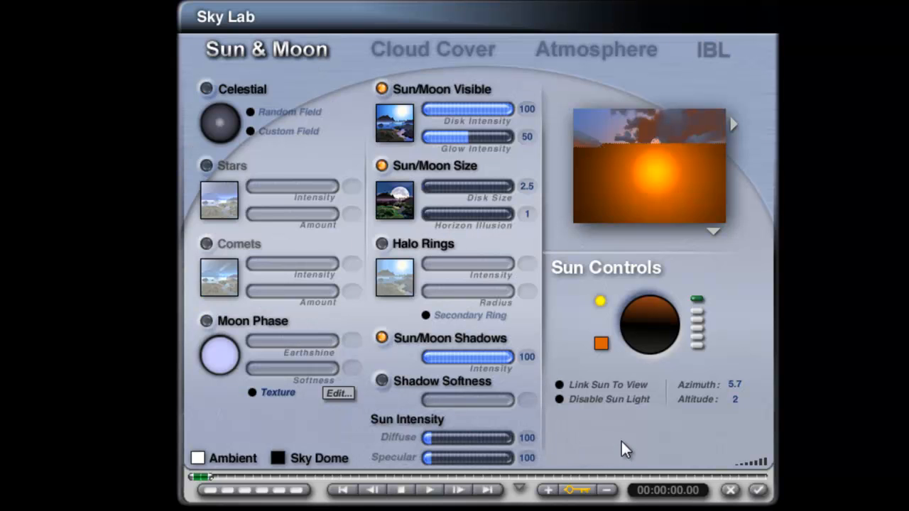
pyautogui.click(758, 490)
# Re-render the sunlit scene and refine the left cloud and the cloud edge beside the sun
pyautogui.hotkey('ctrl', 'r')
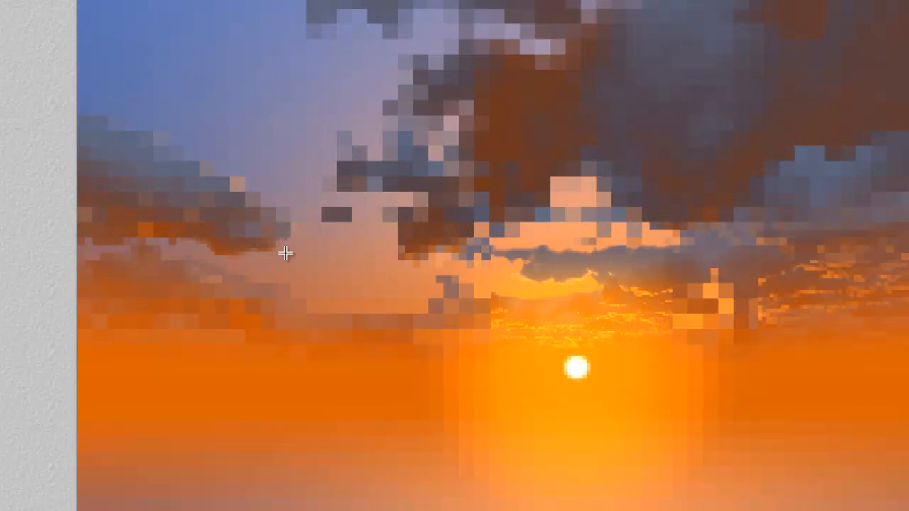
pyautogui.moveTo(286, 254); pyautogui.dragTo(159, 149)
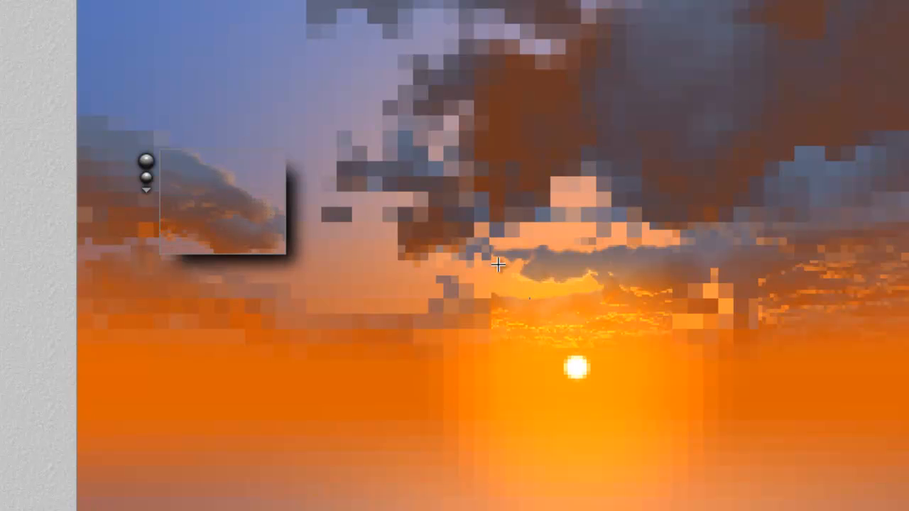
pyautogui.moveTo(530, 298); pyautogui.dragTo(416, 223)
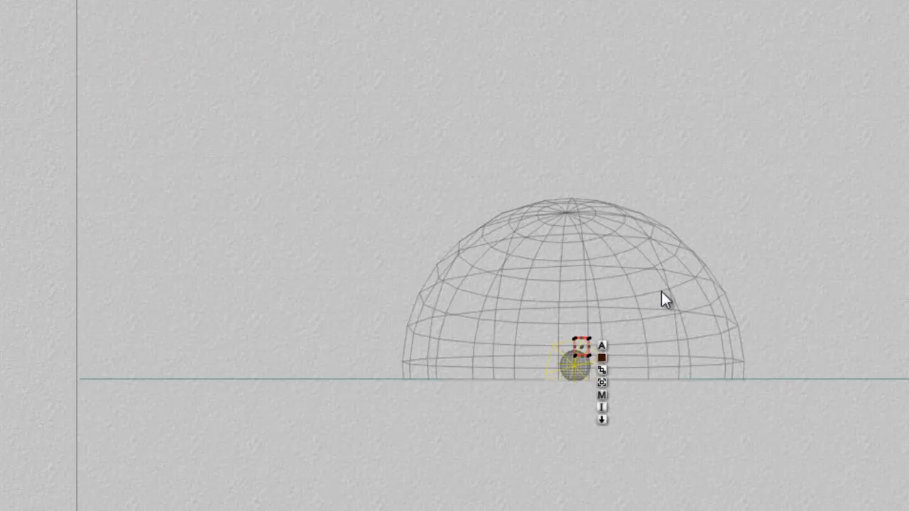
# Set the cloud slab material's Quality/Speed value to 20
pyautogui.click(603, 395)
pyautogui.click(351, 368)
pyautogui.write('20')
pyautogui.press('Return')
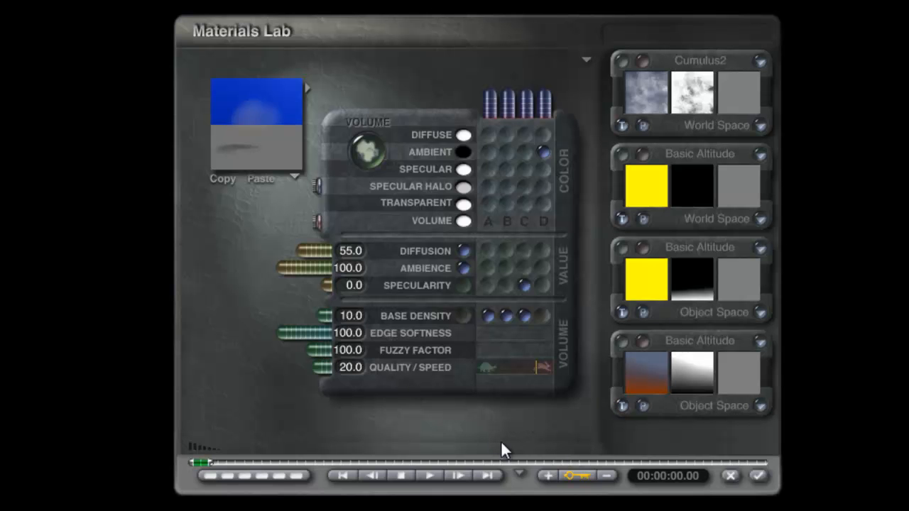
# Accept the cloud slab material and test-render the camera view, refining the area around the sun
pyautogui.click(758, 476)
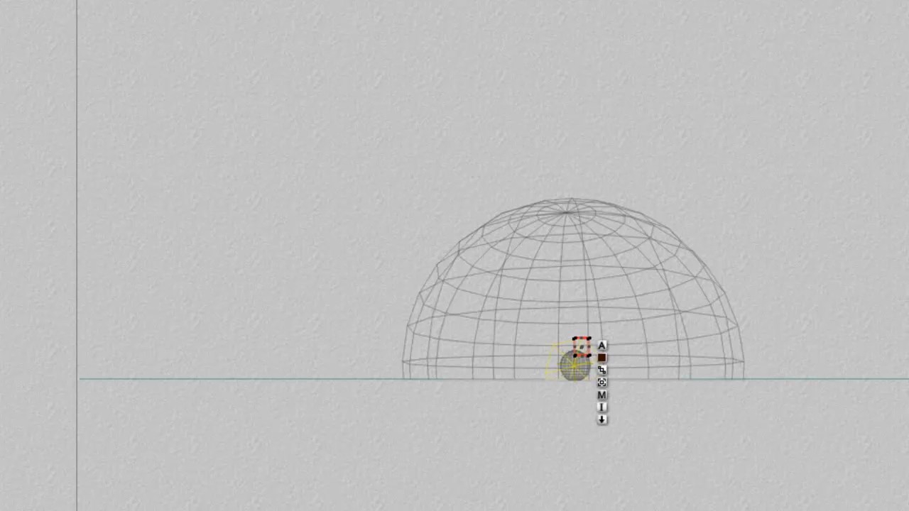
pyautogui.click(2, 233)
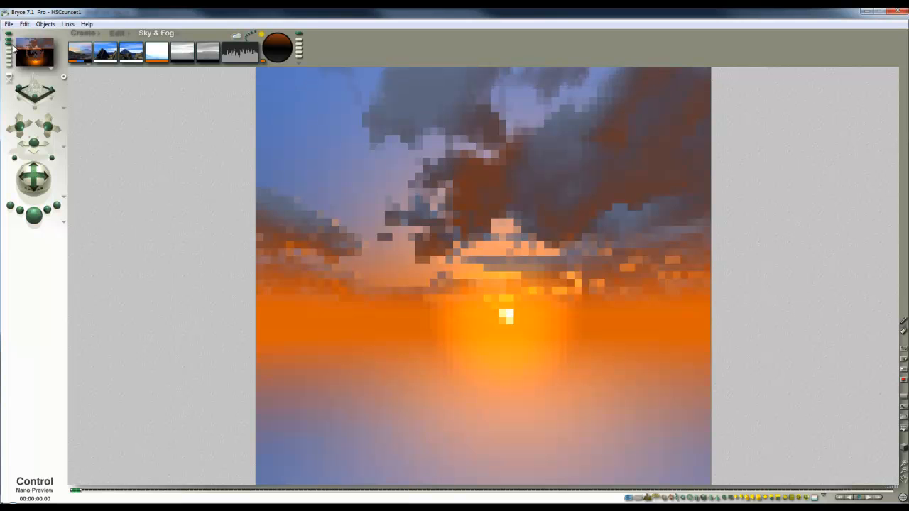
pyautogui.press('Escape')
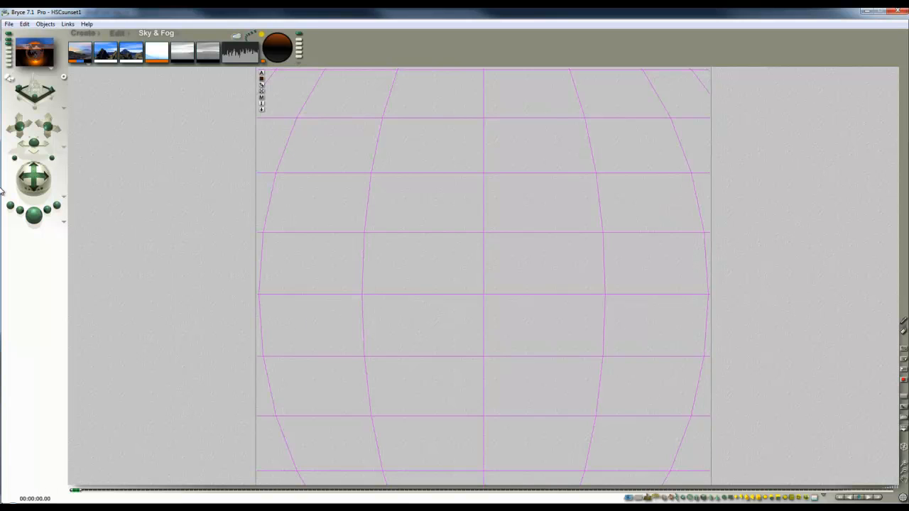
pyautogui.click(37, 218)
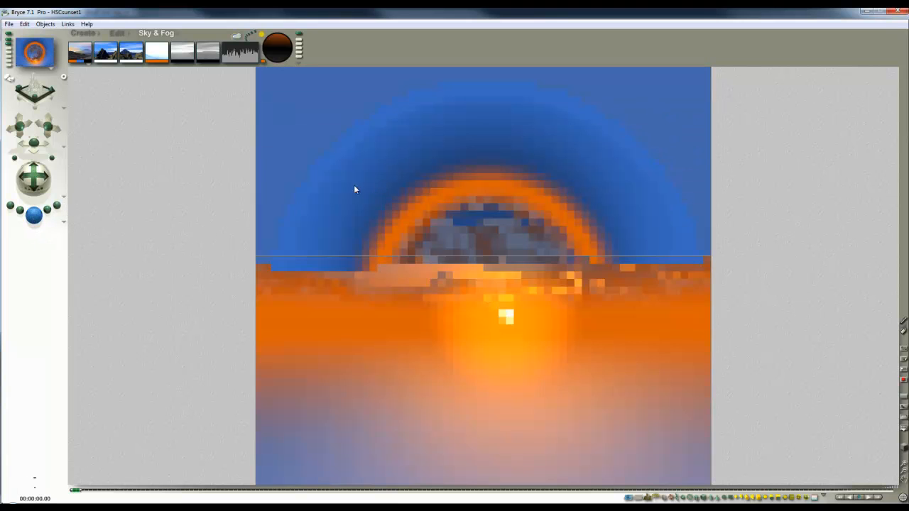
pyautogui.moveTo(525, 426); pyautogui.dragTo(482, 382)
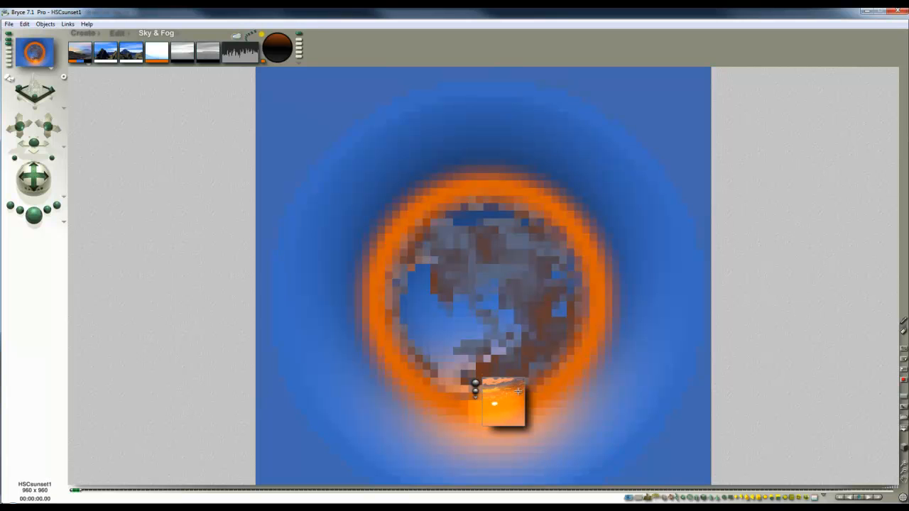
# Set the document's render resolution to 1:3.00 (2880 x 2880) and render the sky at that size
pyautogui.click(64, 224)
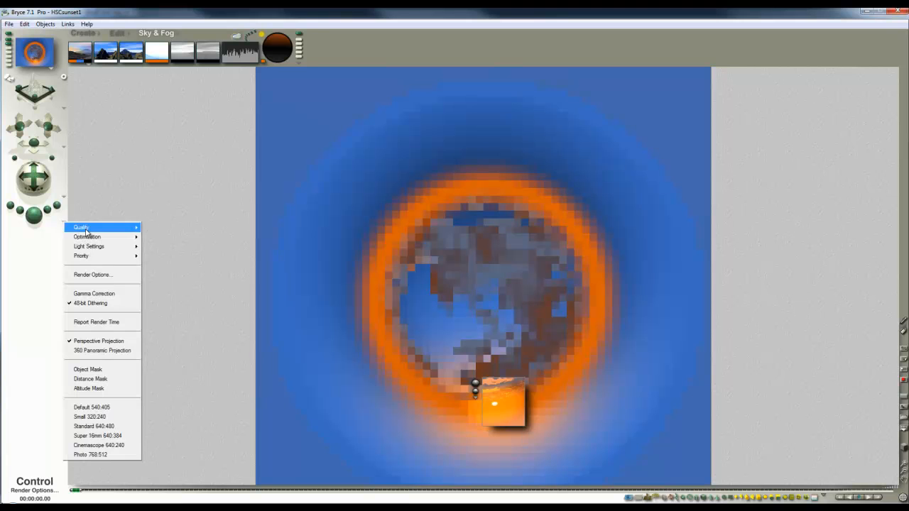
pyautogui.click(10, 24)
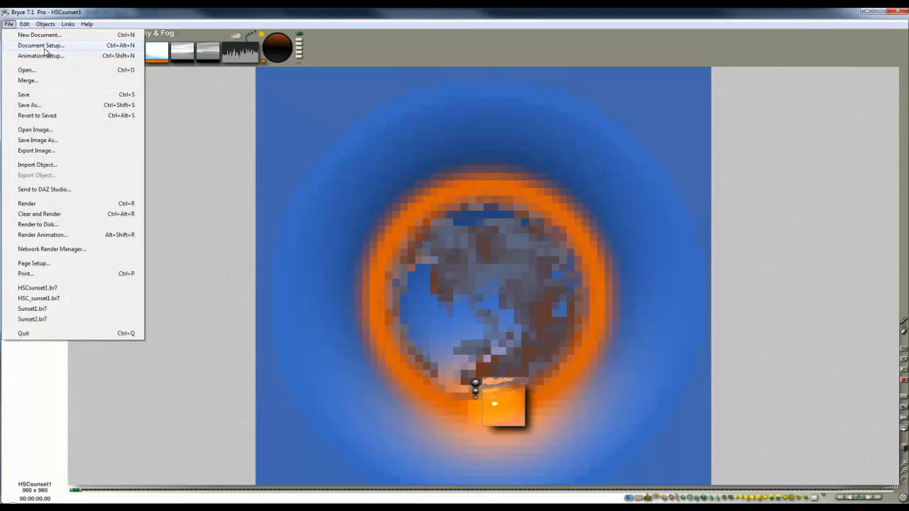
pyautogui.click(39, 44)
pyautogui.click(458, 310)
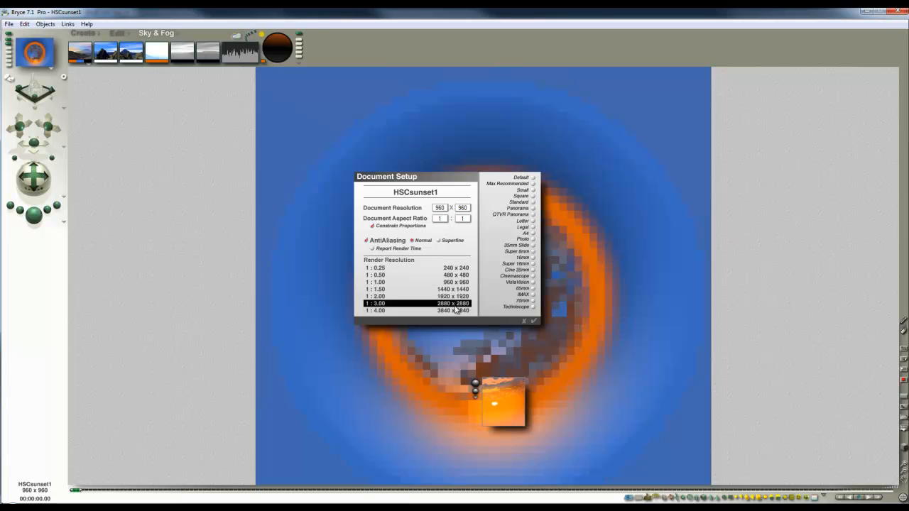
pyautogui.click(533, 321)
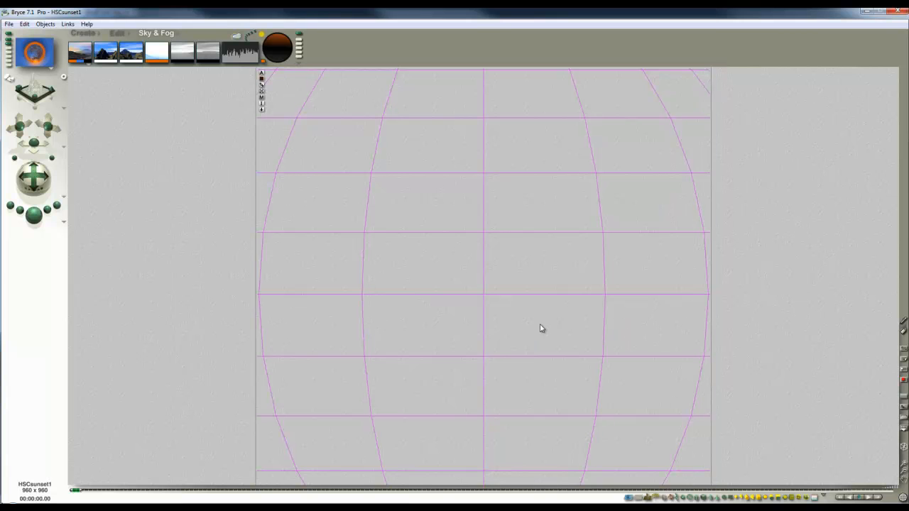
pyautogui.click(31, 221)
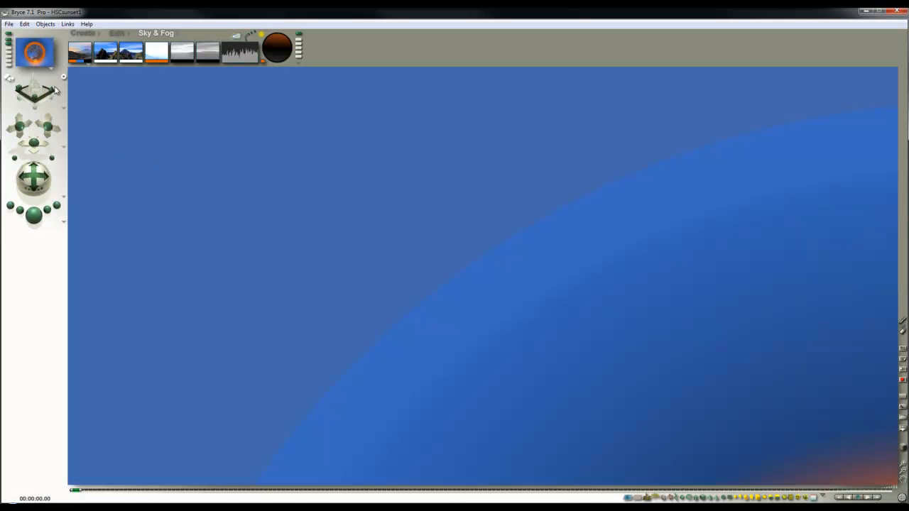
# Export the render as a 96 bits per pixel HDR image named HSCsunset3 and save the scene file
pyautogui.click(8, 24)
pyautogui.click(60, 155)
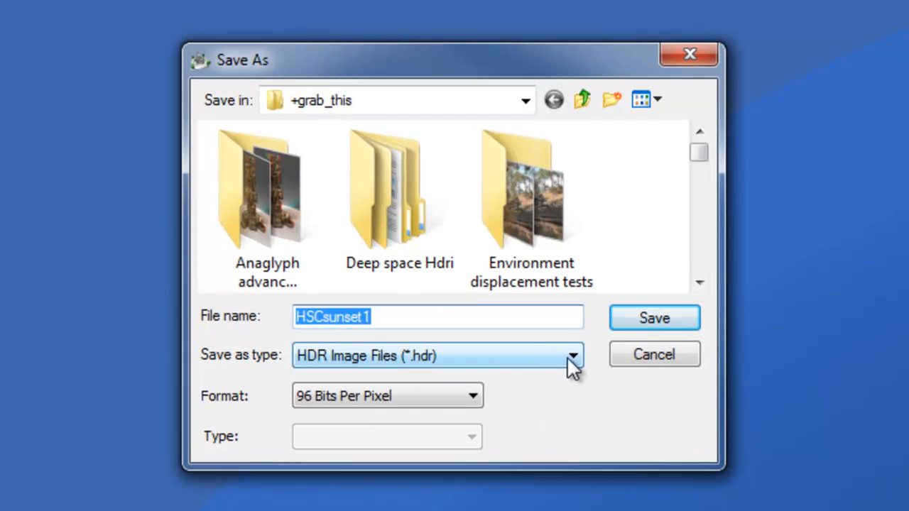
pyautogui.click(572, 356)
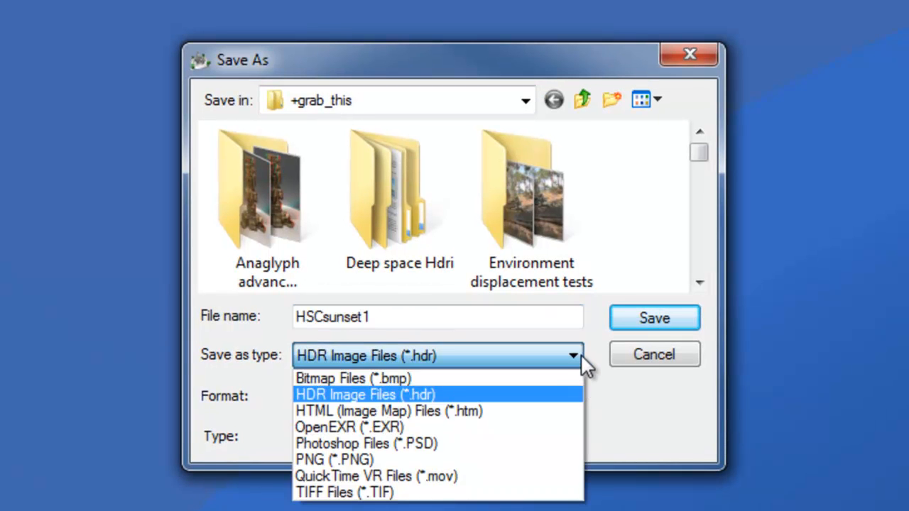
pyautogui.click(453, 360)
pyautogui.click(389, 317)
pyautogui.press('BackSpace')
pyautogui.write('3')
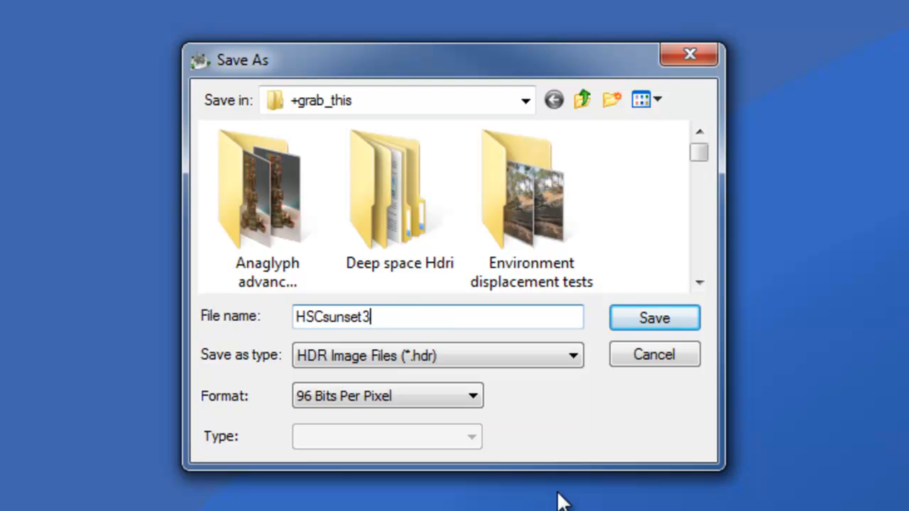
pyautogui.click(642, 318)
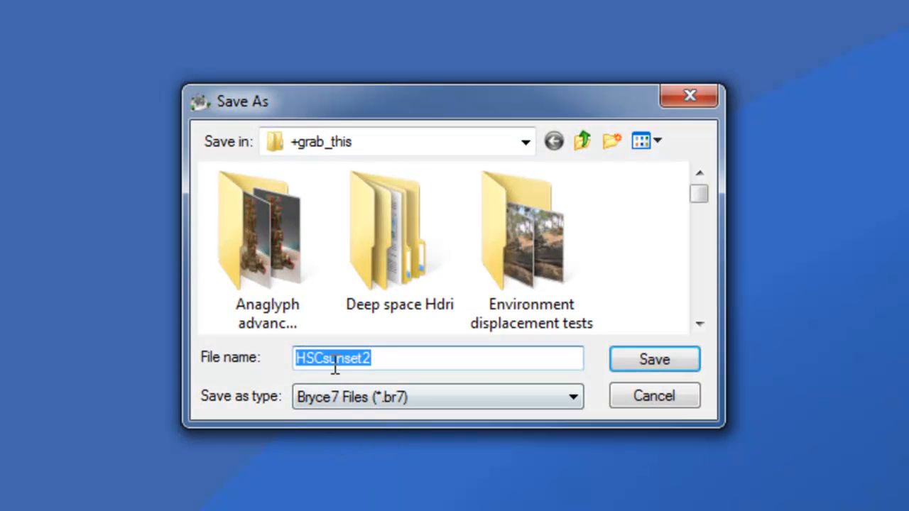
pyautogui.click(612, 370)
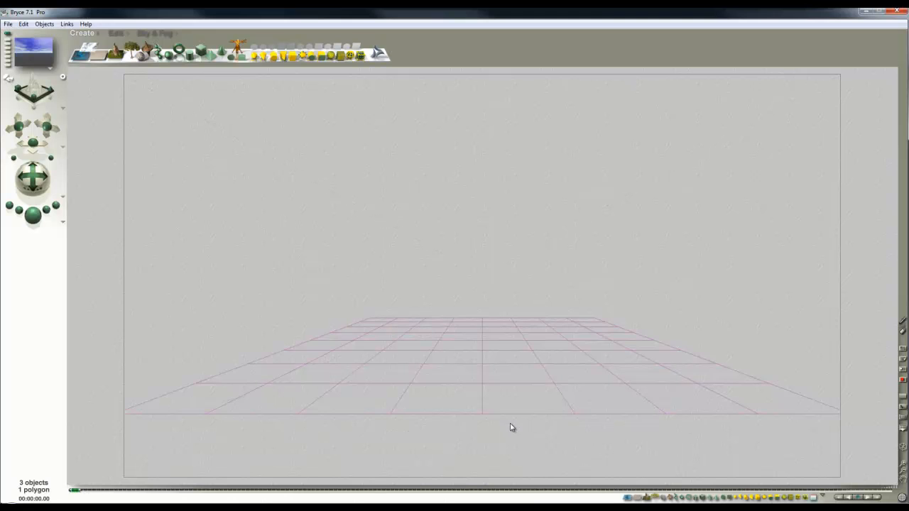
# Load HSCsunset3 as the HDRI image for image-based lighting in the new scene's Sky Lab
pyautogui.click(166, 35)
pyautogui.click(225, 37)
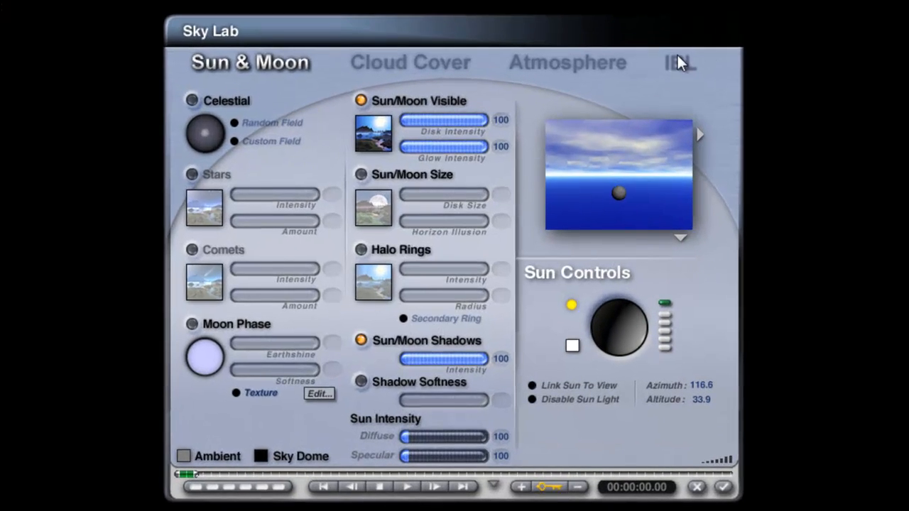
pyautogui.click(678, 63)
pyautogui.click(418, 243)
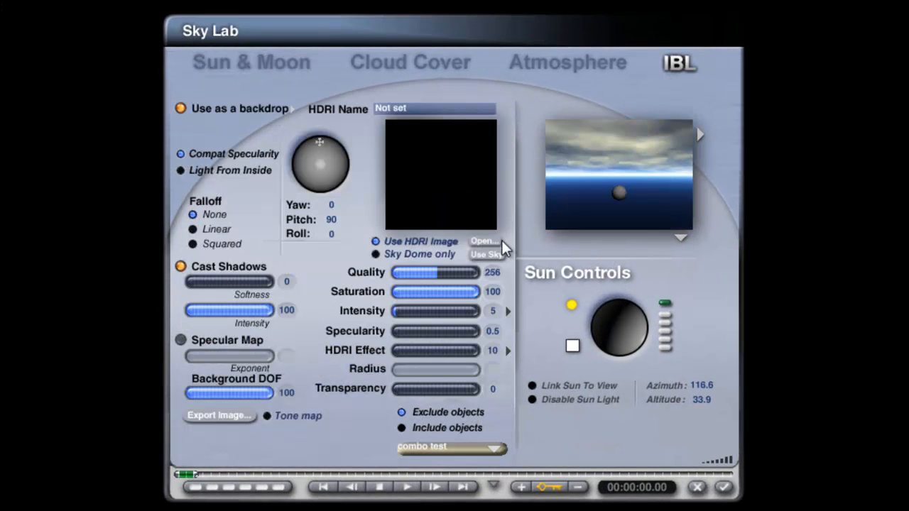
pyautogui.click(483, 242)
pyautogui.moveTo(637, 228); pyautogui.dragTo(643, 351)
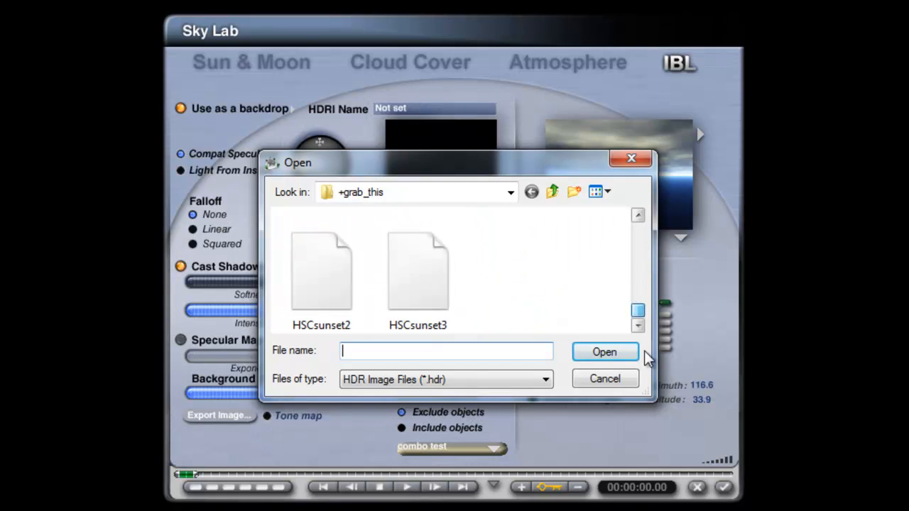
pyautogui.click(424, 282)
pyautogui.click(591, 352)
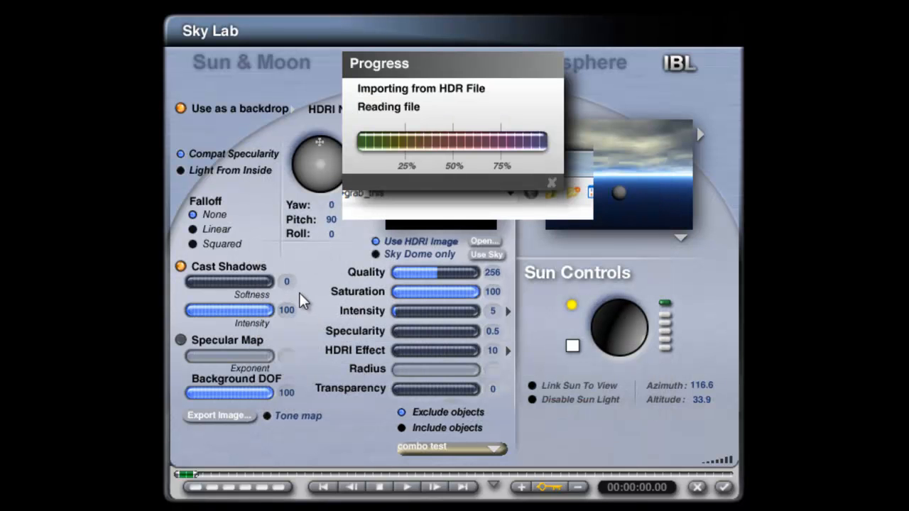
# Turn off Compat Specularity, disable the sunlight and set the HDRI backdrop mode to Add to sky
pyautogui.click(181, 108)
pyautogui.click(181, 108)
pyautogui.click(290, 109)
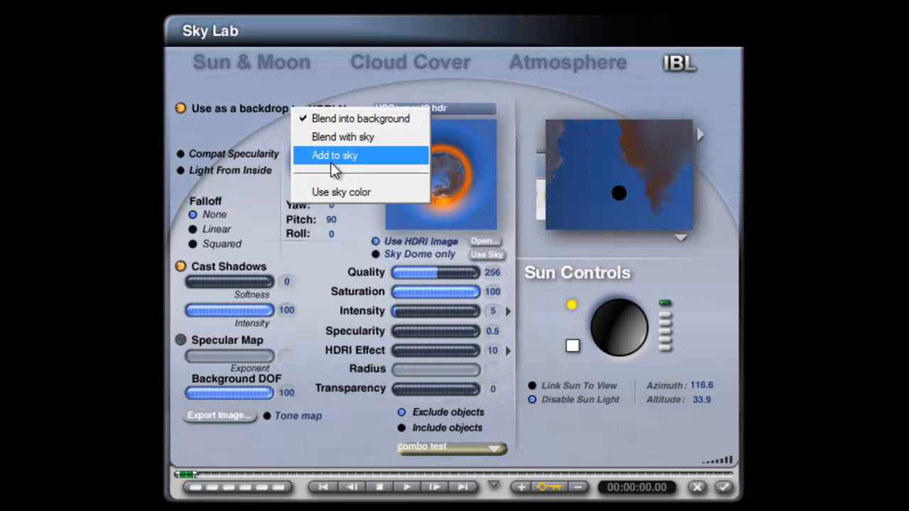
pyautogui.click(334, 155)
# Orient the HDRI with yaw 180, pitch 0 and roll 180
pyautogui.write('180')
pyautogui.click(332, 220)
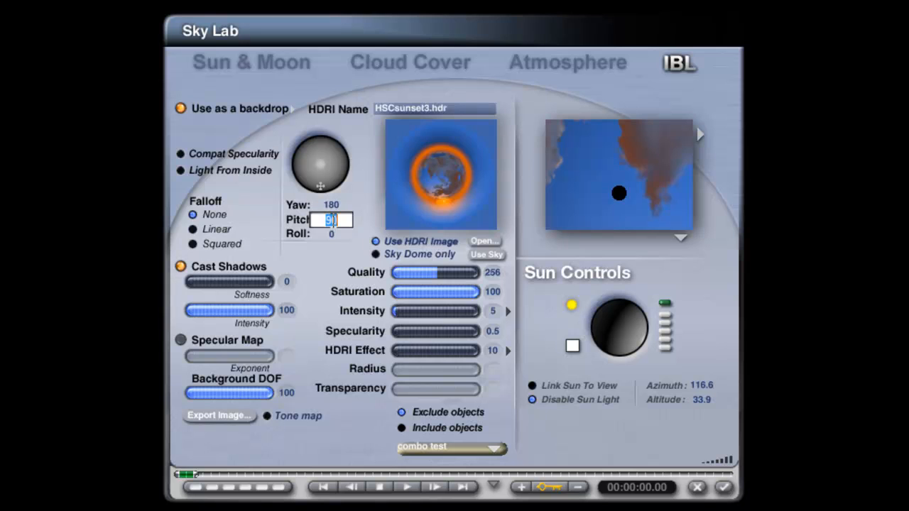
pyautogui.write('0')
pyautogui.click(332, 235)
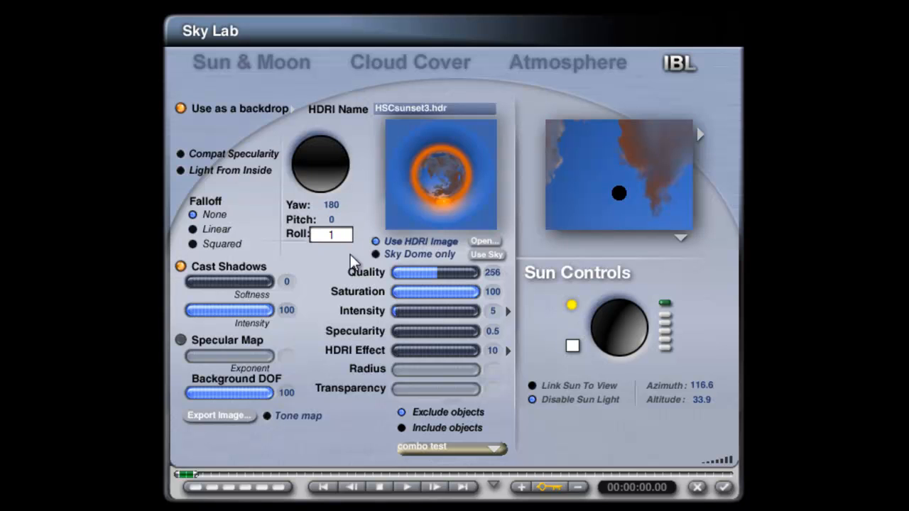
pyautogui.write('180')
pyautogui.press('Return')
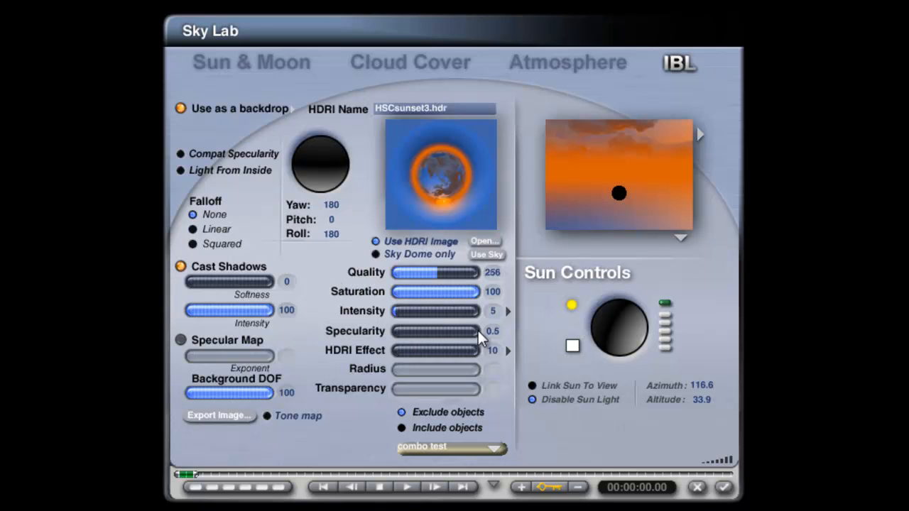
# Set the HDRI quality to 16 and both its specularity and HDRI effect to 0, and accept the sky settings
pyautogui.click(490, 331)
pyautogui.write('0')
pyautogui.click(492, 350)
pyautogui.write('0')
pyautogui.press('Return')
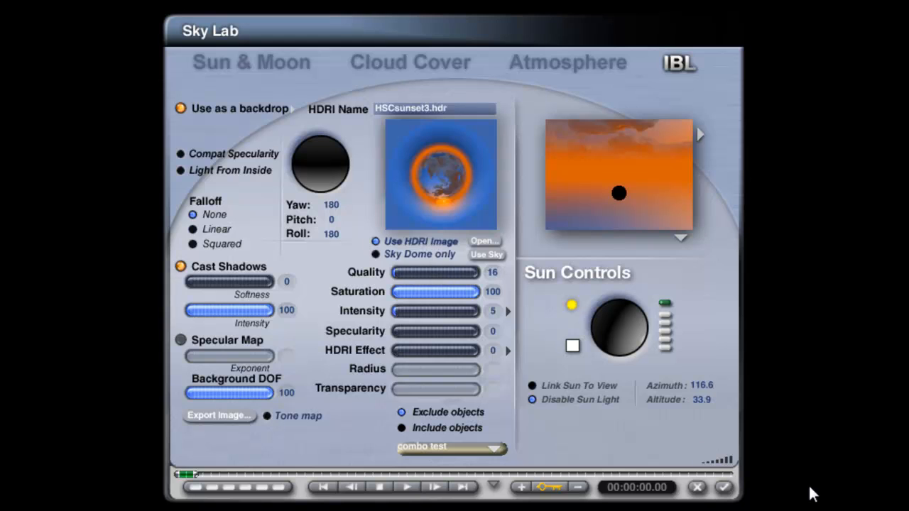
pyautogui.click(726, 489)
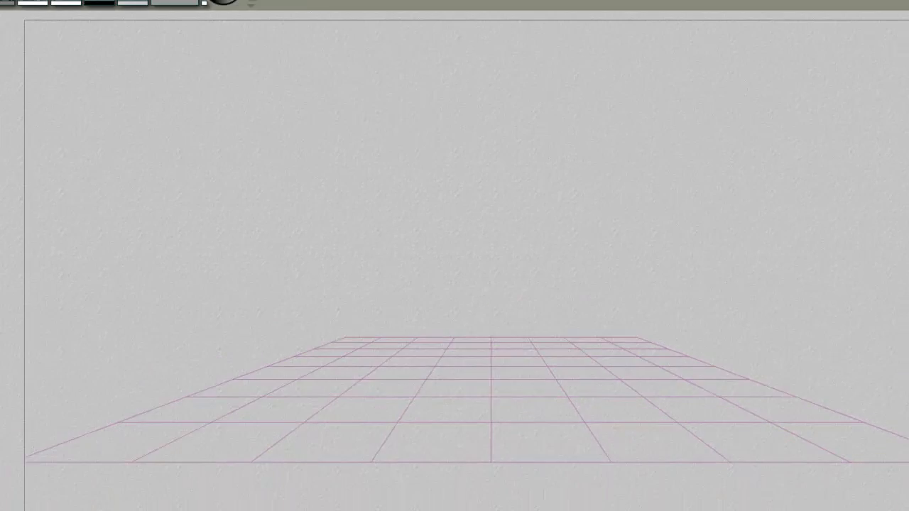
# Change the sky mode with black as the sky colour and render the scene against the HDRI backdrop
pyautogui.click(89, 65)
pyautogui.click(99, 85)
pyautogui.moveTo(85, 62); pyautogui.dragTo(182, 62)
pyautogui.click(36, 220)
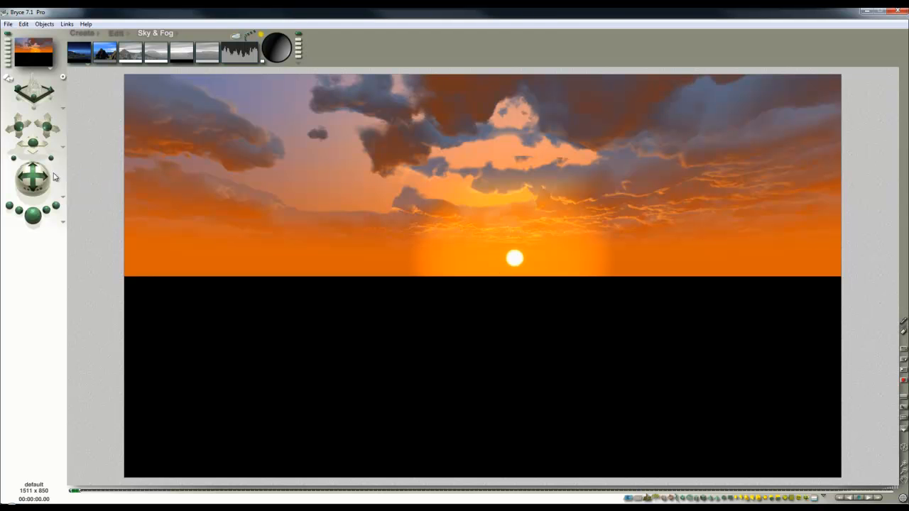
# Render the upper clouds with the camera tilted up, and bring the camera back down towards the horizon
pyautogui.moveTo(34, 173); pyautogui.dragTo(36, 188)
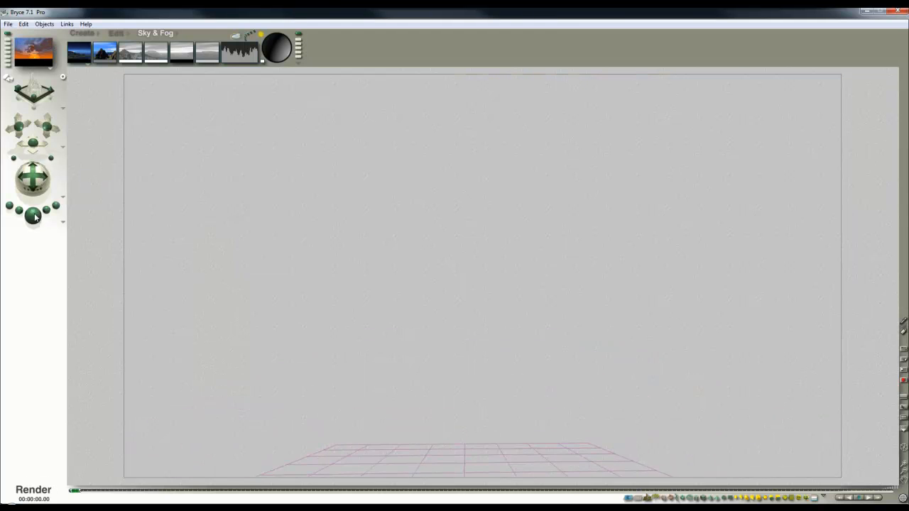
pyautogui.click(34, 215)
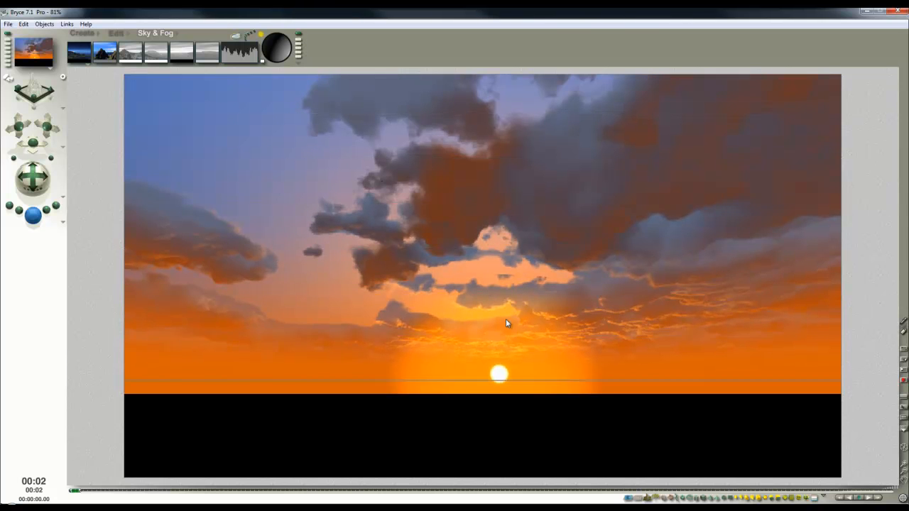
pyautogui.moveTo(36, 183); pyautogui.dragTo(37, 186)
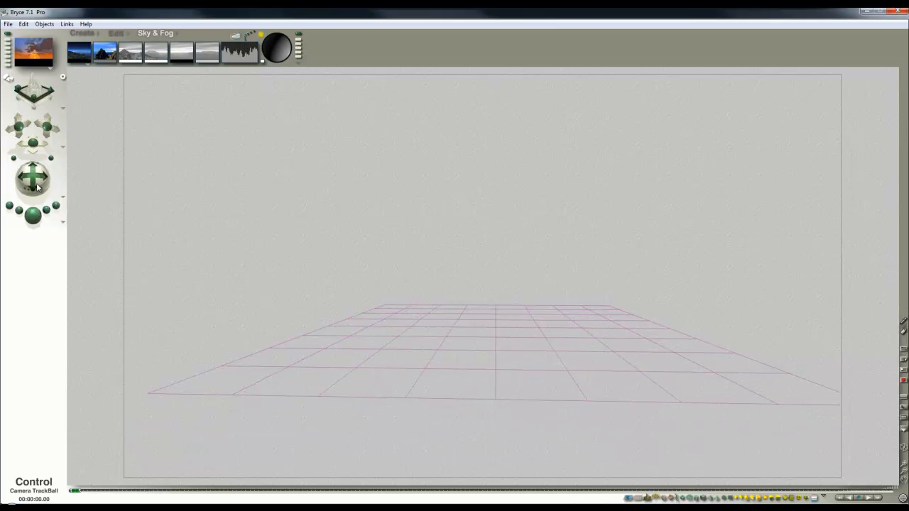
# Add a sphere with a strongly reflective material and render it with the camera closer
pyautogui.click(81, 33)
pyautogui.click(170, 55)
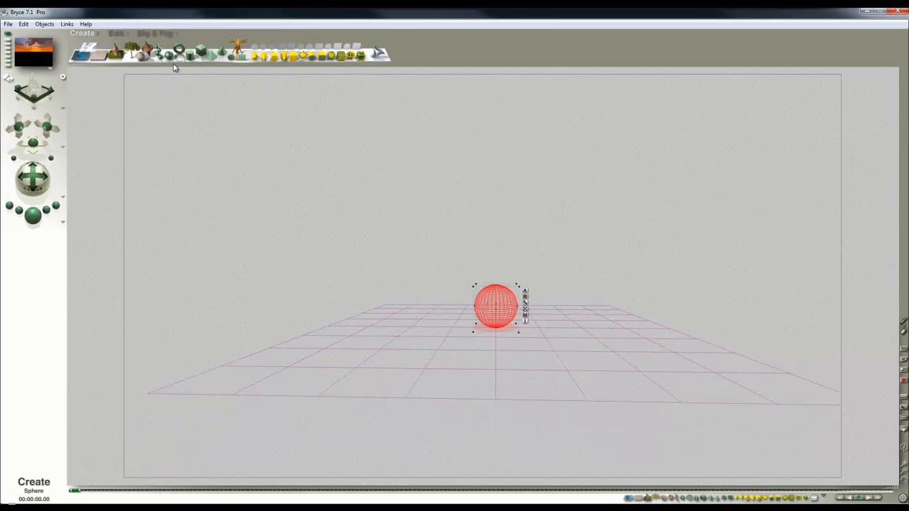
pyautogui.click(525, 314)
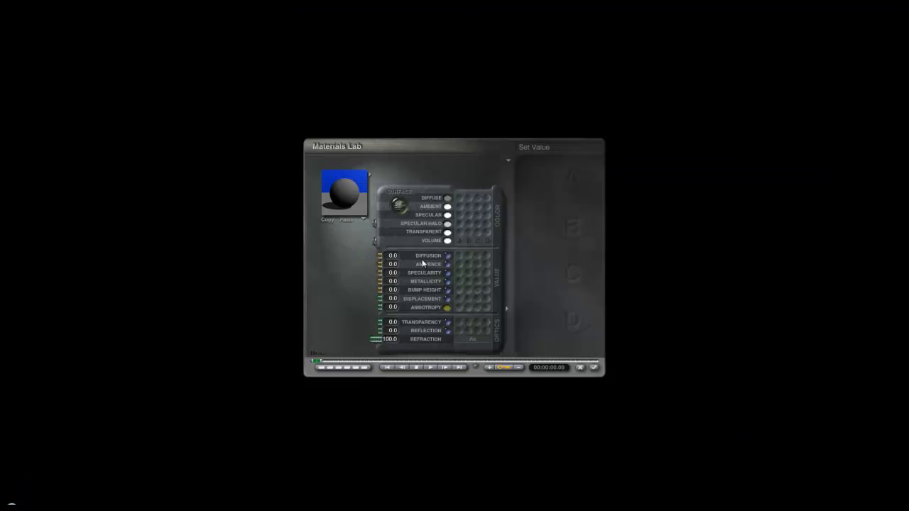
pyautogui.moveTo(375, 331); pyautogui.dragTo(386, 330)
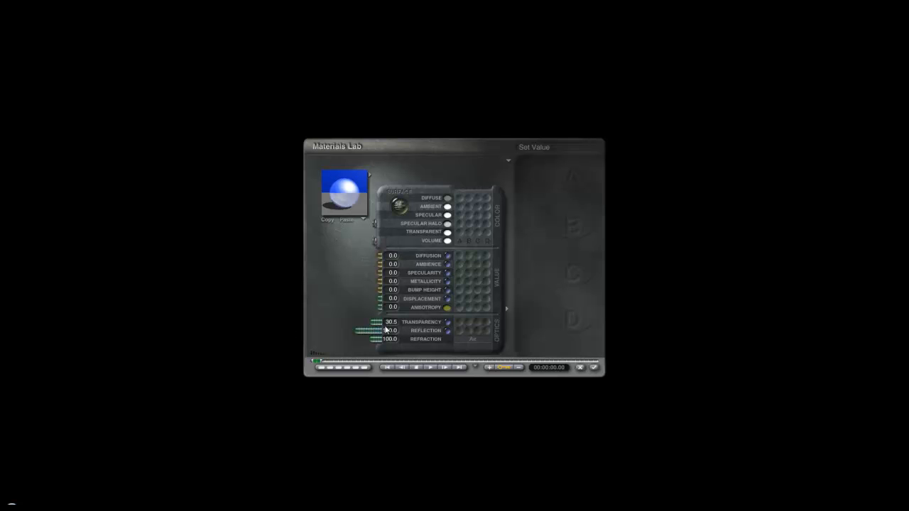
pyautogui.click(594, 367)
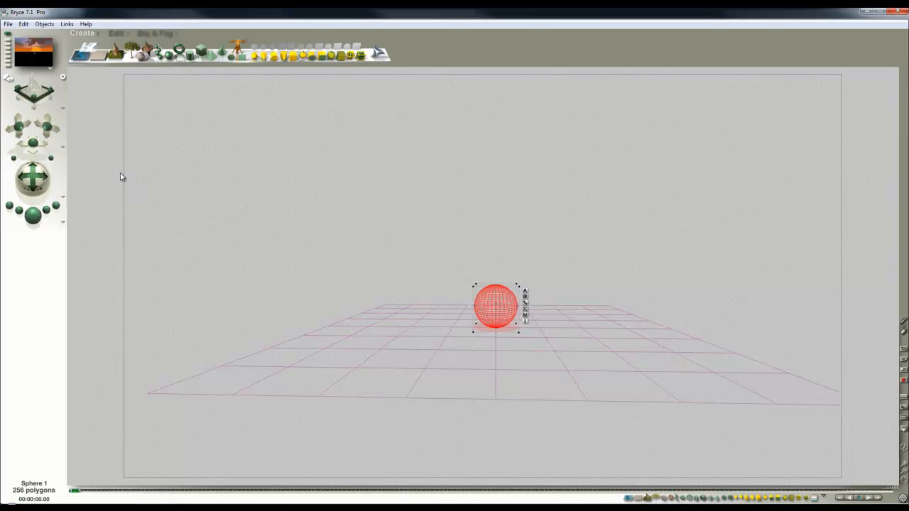
pyautogui.moveTo(33, 143); pyautogui.dragTo(33, 135)
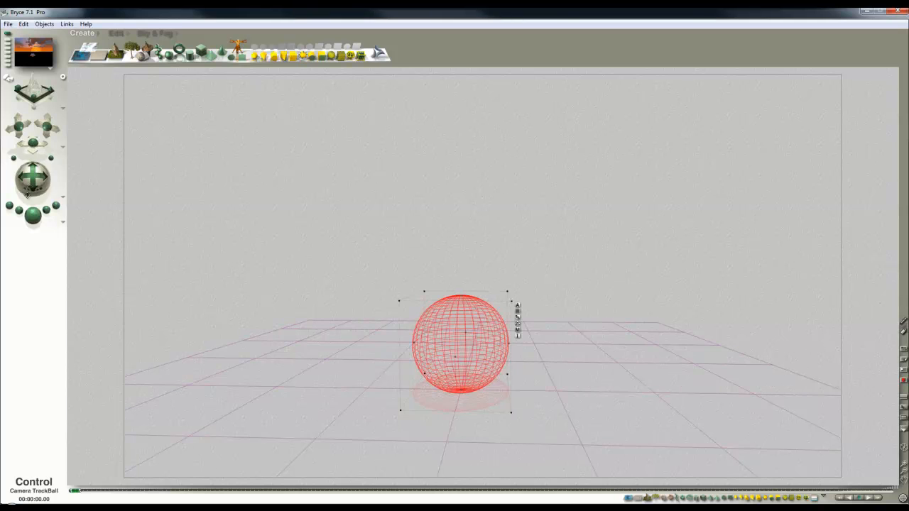
pyautogui.click(32, 215)
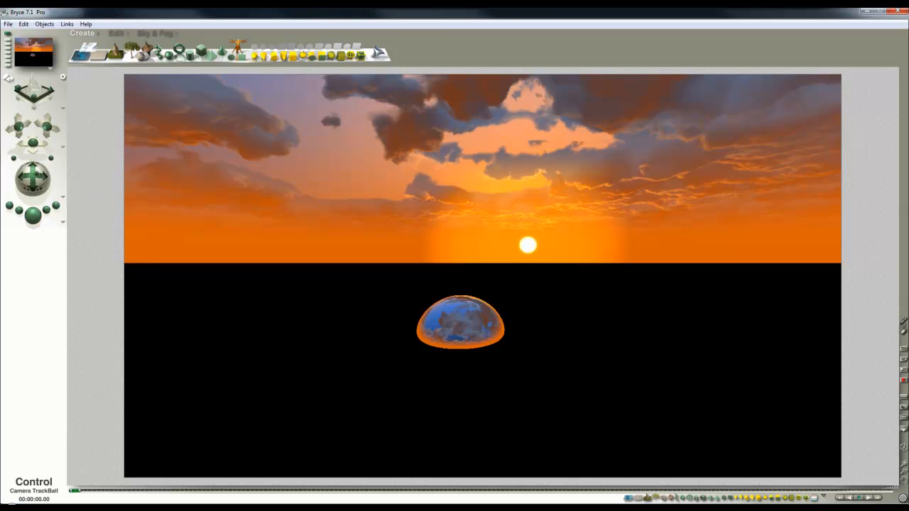
# Swing the camera up towards the clouds and back, rendering until the sun and the whole sphere are framed together
pyautogui.moveTo(32, 178); pyautogui.dragTo(37, 186)
pyautogui.hotkey('ctrl', 'r')
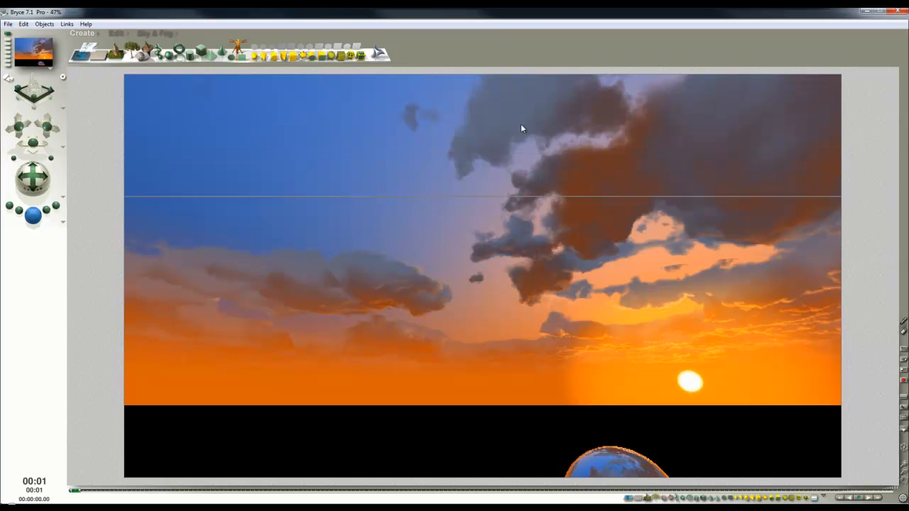
pyautogui.moveTo(33, 177); pyautogui.dragTo(32, 180)
pyautogui.click(32, 215)
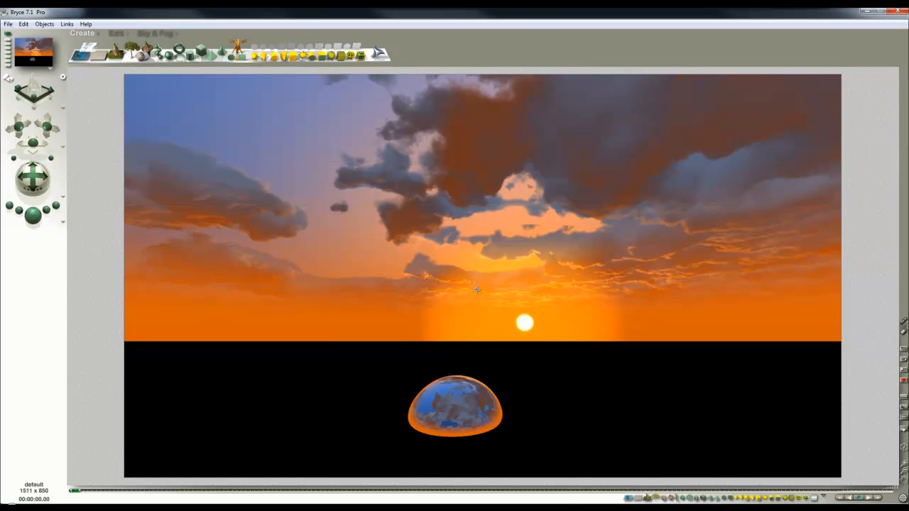
pyautogui.moveTo(32, 178); pyautogui.dragTo(38, 187)
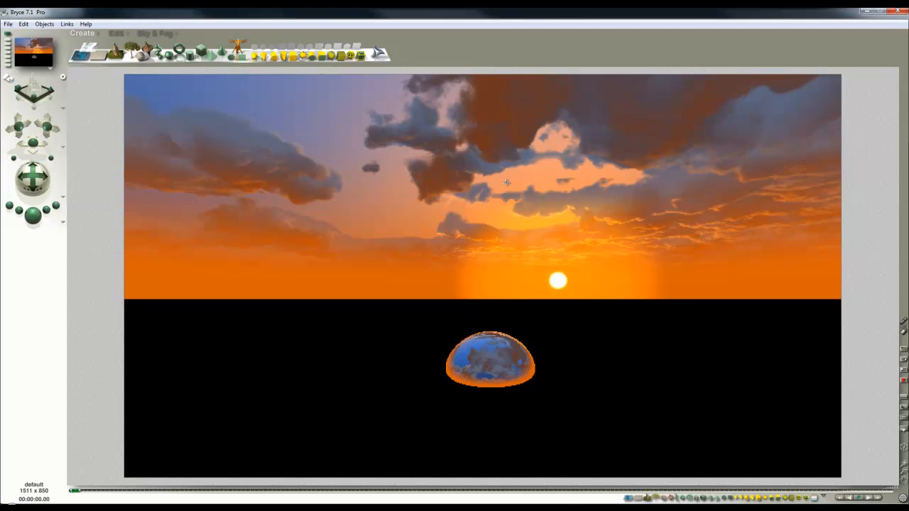
pyautogui.moveTo(529, 167); pyautogui.dragTo(588, 156)
pyautogui.moveTo(673, 215); pyautogui.dragTo(519, 137)
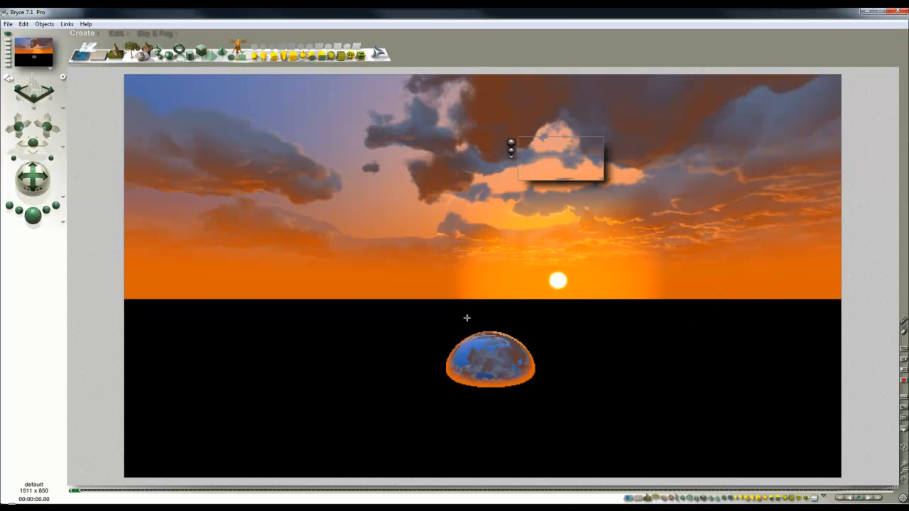
pyautogui.press('Escape')
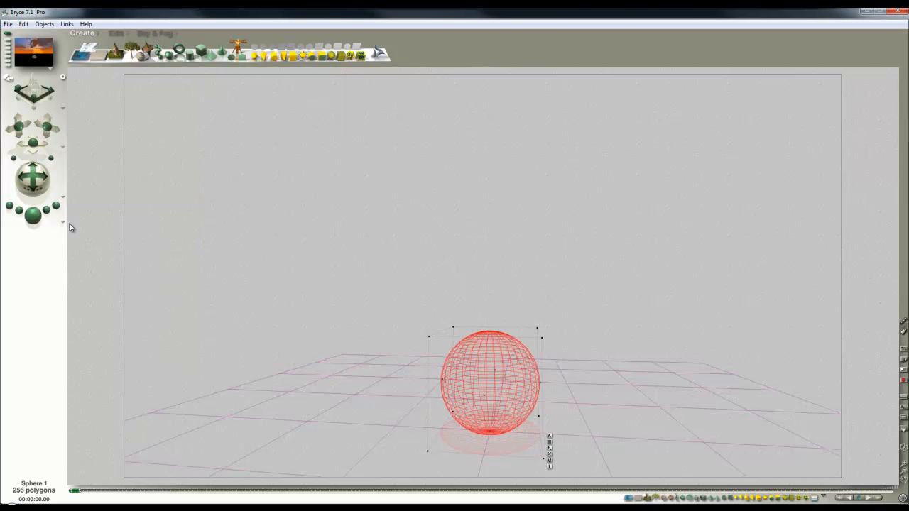
# Turn the camera slightly so the sphere moves closer to the middle of the frame, and render the scene
pyautogui.moveTo(33, 178); pyautogui.dragTo(30, 179)
pyautogui.click(34, 221)
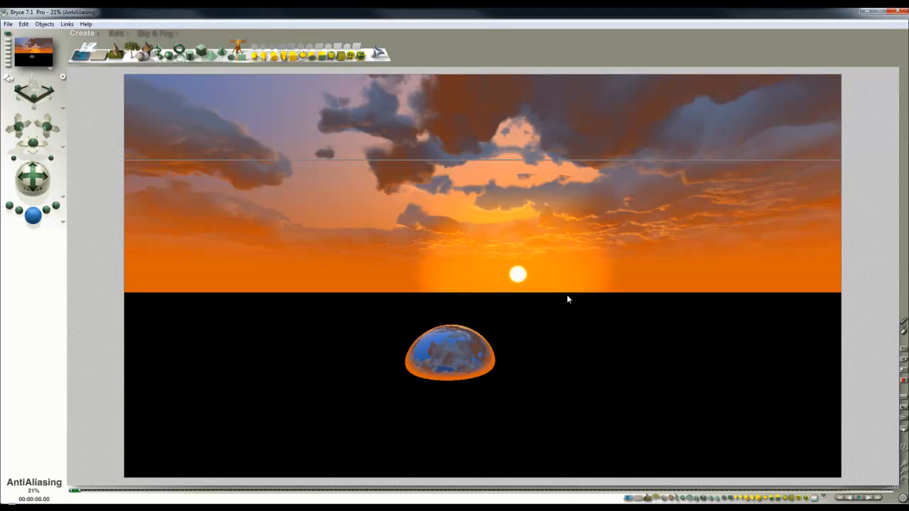
pyautogui.press('Escape')
pyautogui.press('Escape')
# Set the ground plane material's reflection to 100 and render the scene with the mirrored sky
pyautogui.click(634, 428)
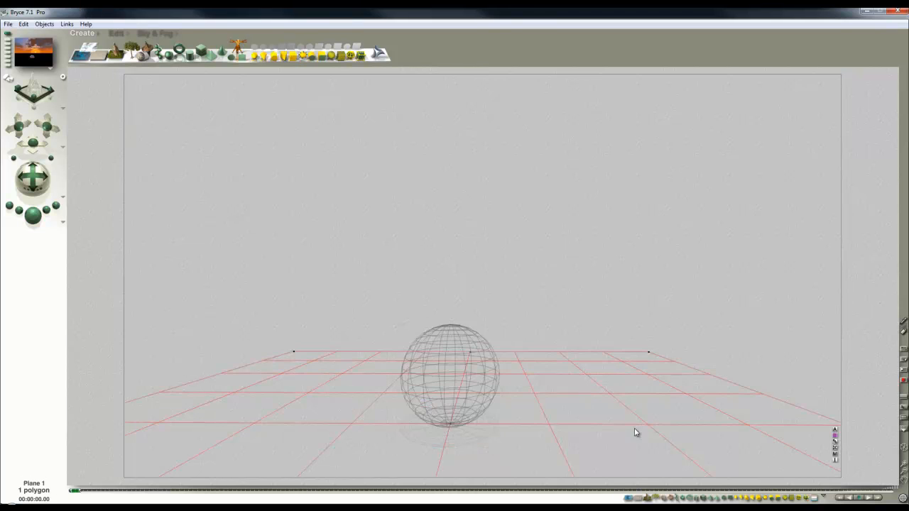
pyautogui.click(835, 454)
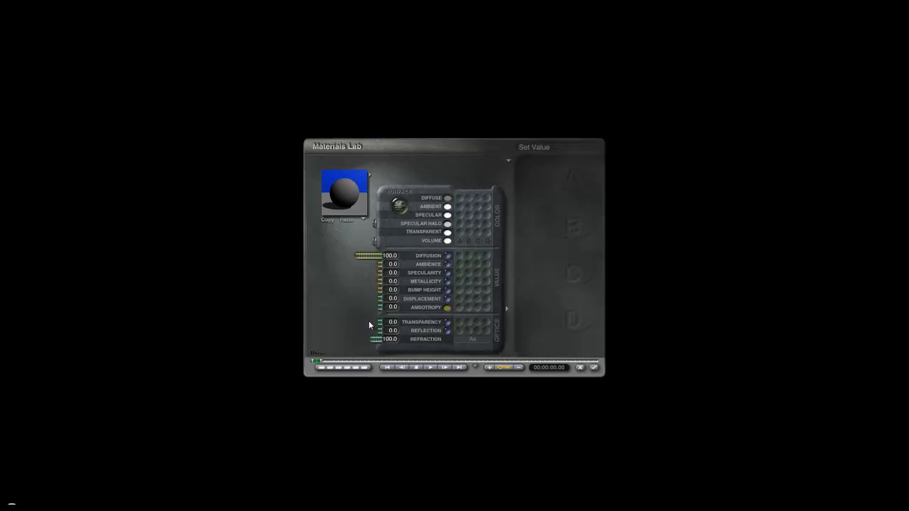
pyautogui.moveTo(379, 332); pyautogui.dragTo(353, 332)
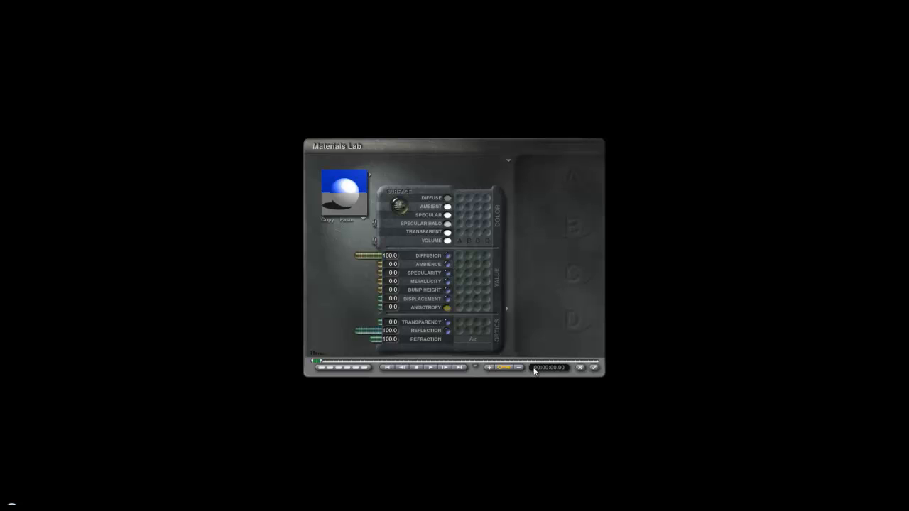
pyautogui.click(593, 368)
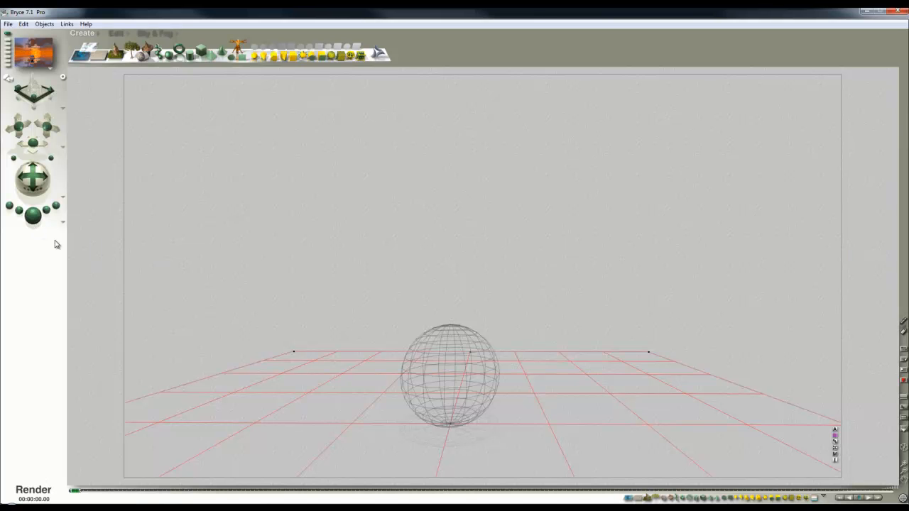
pyautogui.click(33, 215)
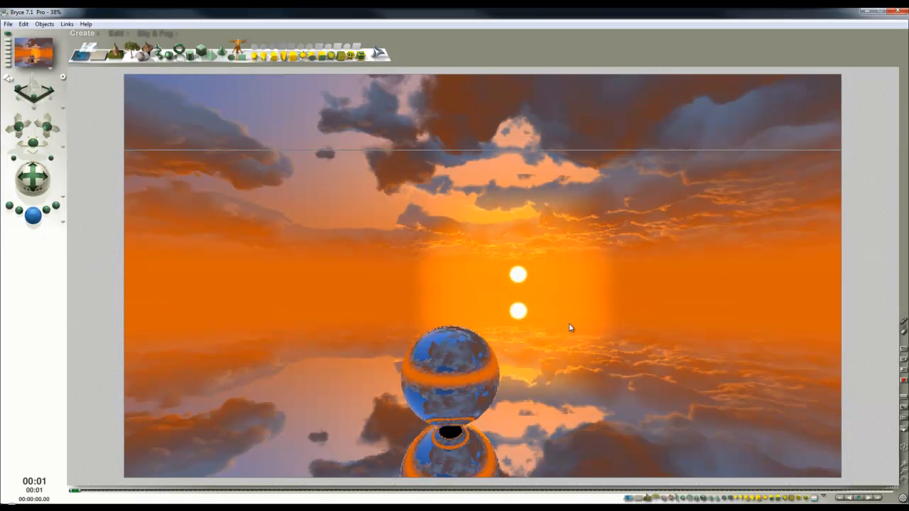